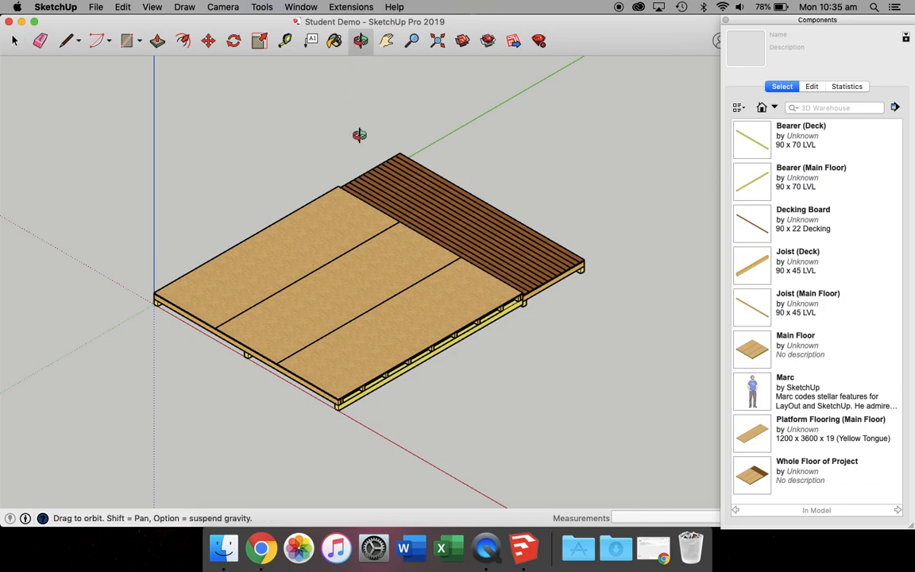
Inspect the floor assembly from below and above, and delete all of it from the model
left_click(325, 314)
left_click_drag(325, 313, 259, 247)
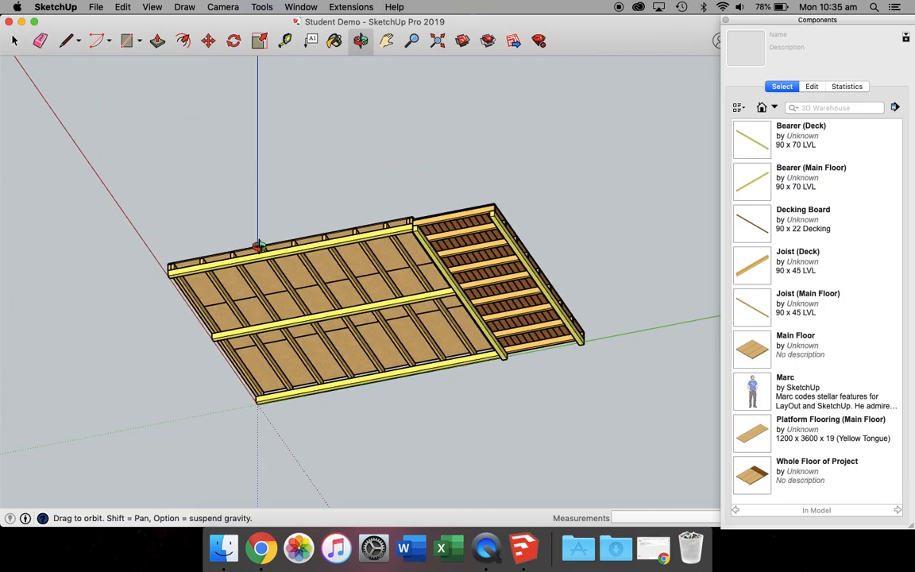
left_click_drag(368, 239, 421, 368)
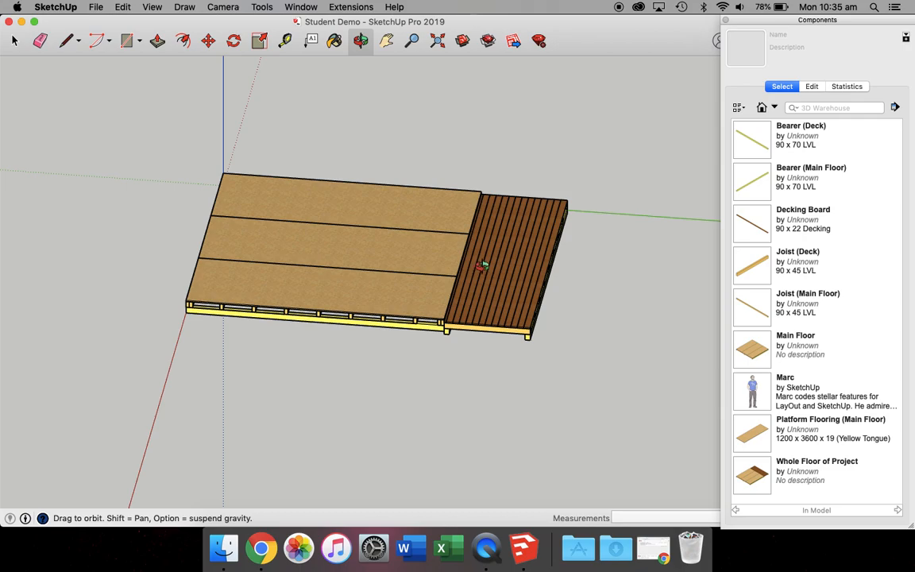
left_click_drag(332, 302, 392, 330)
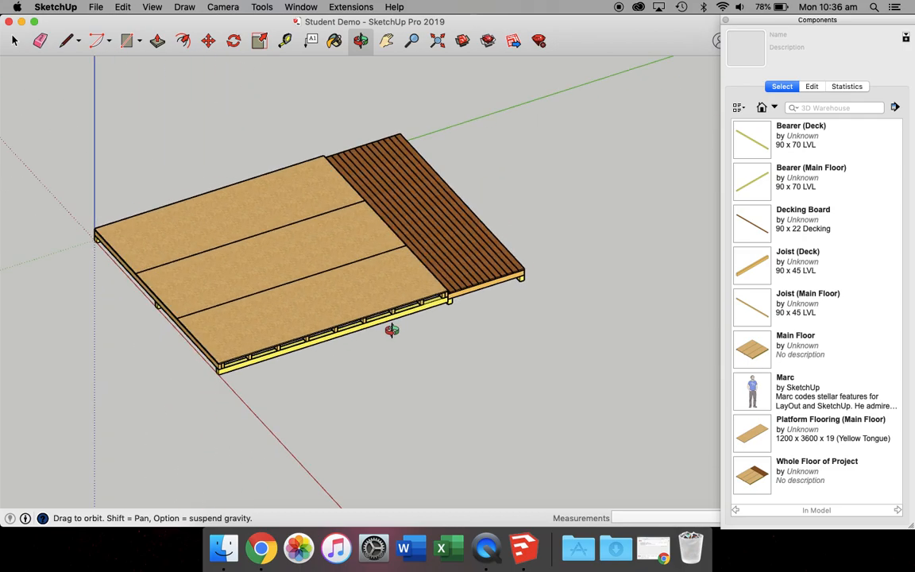
key("super+7")
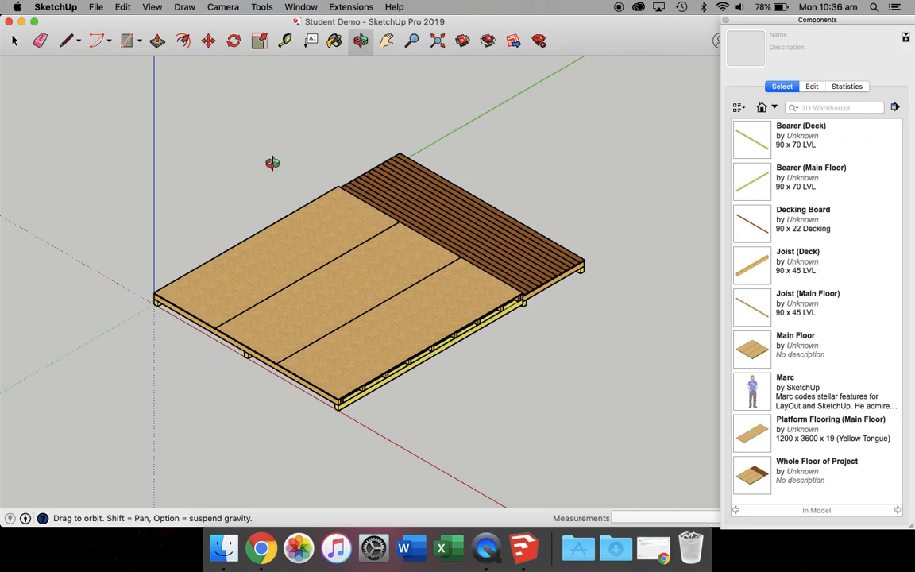
key("super+a")
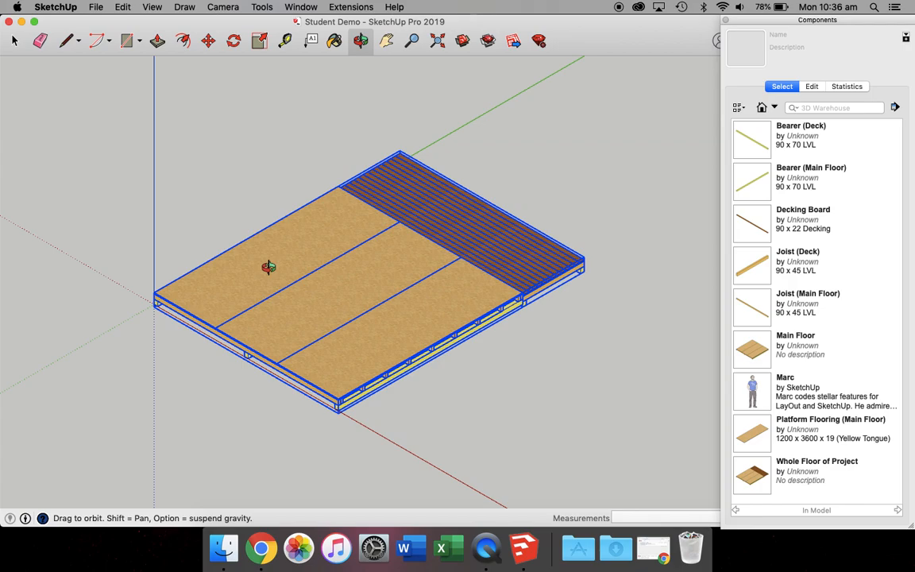
key("Delete")
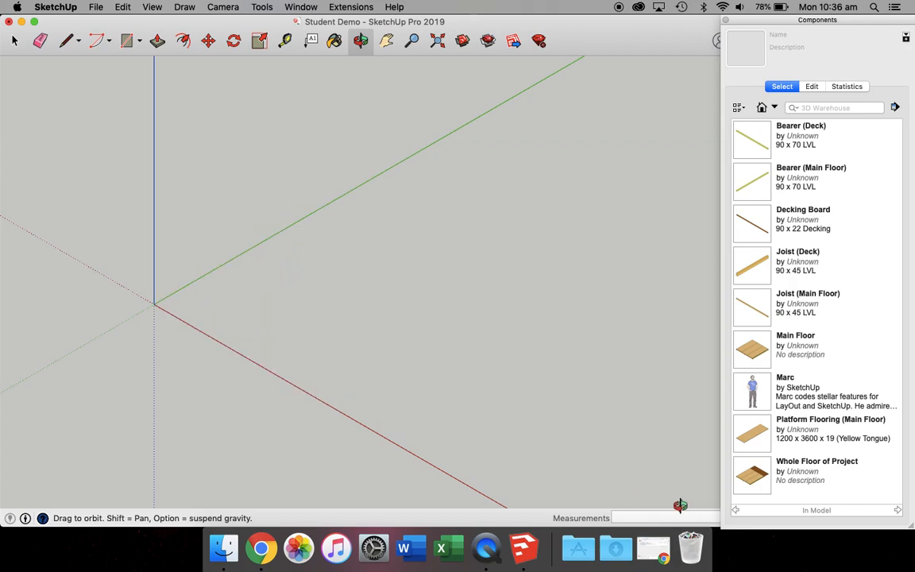
Place the Whole Floor of Project component at the origin and delete it again
left_click(753, 477)
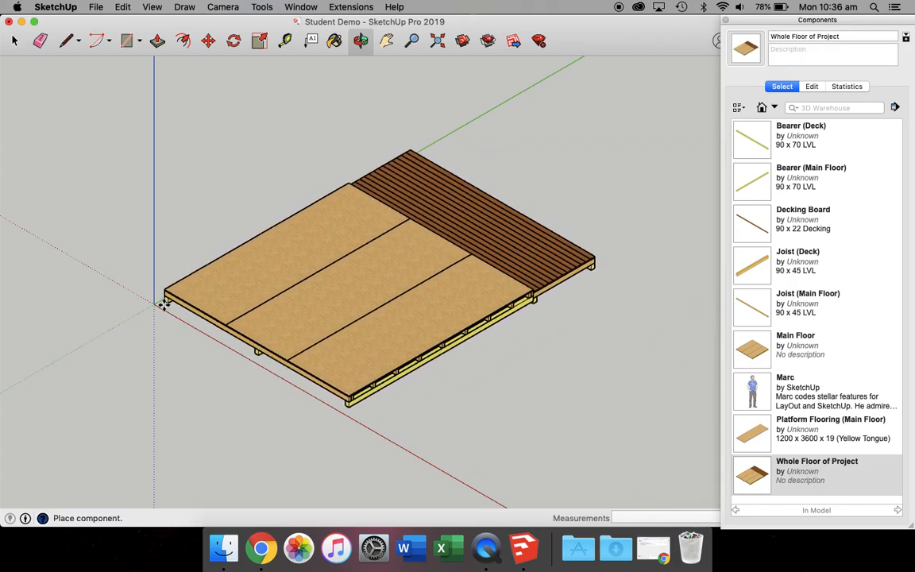
left_click(155, 302)
key("Delete")
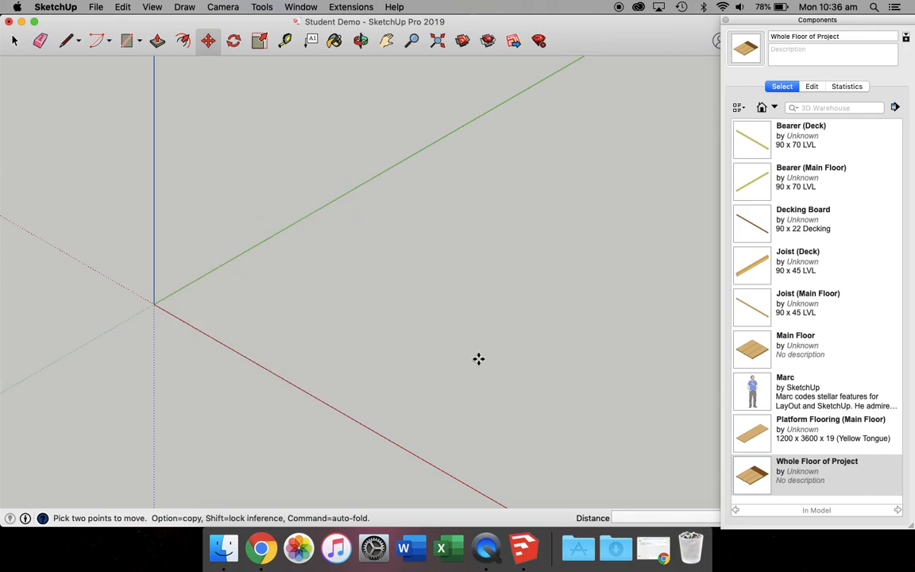
Save the model and draw a 35 x 90 mm rectangle from the origin in the right view
key("super+s")
left_click(126, 40)
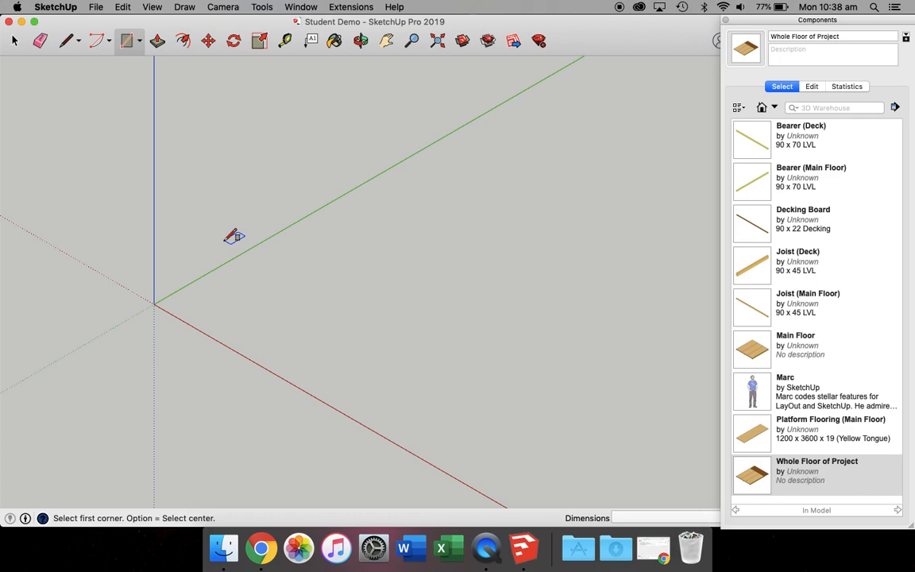
key("super+4")
key("super+5")
key("super+6")
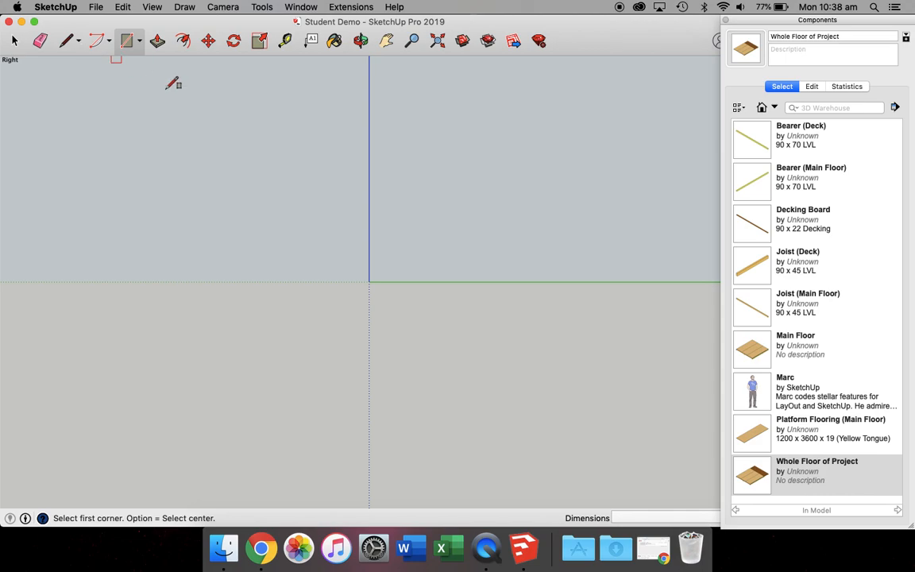
left_click(370, 281)
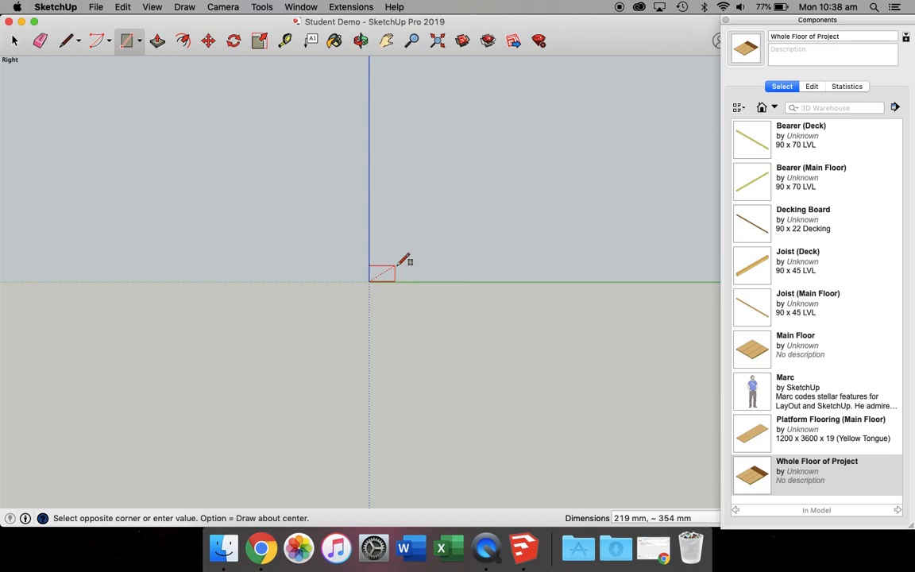
type("35, 90")
key("Return")
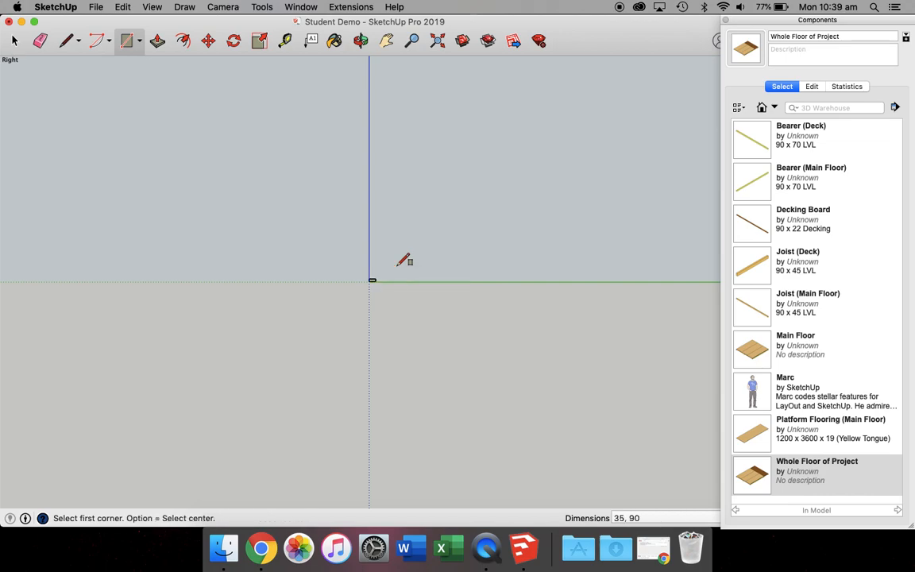
Push/Pull the rectangle 3420 mm along the red axis to form a wall plate
left_click(437, 44)
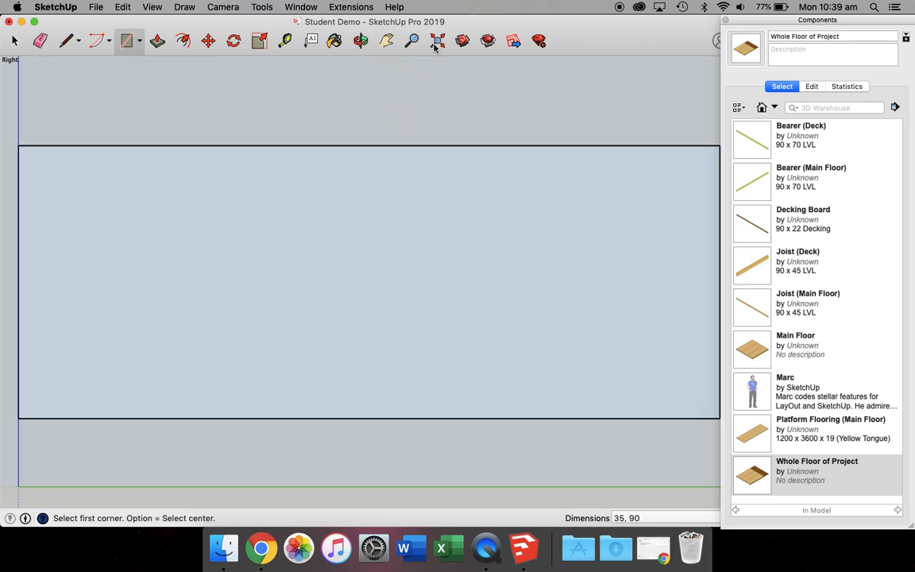
key("super+1")
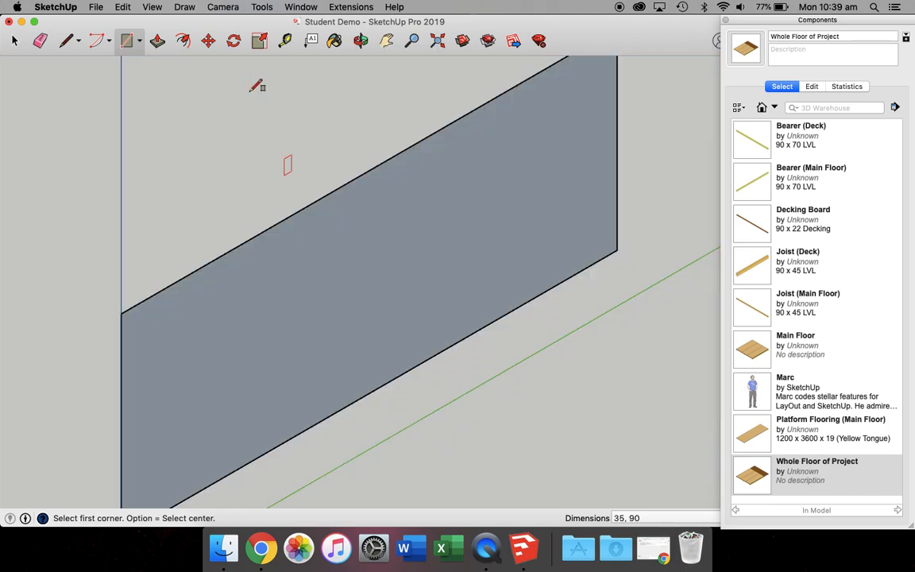
scroll(361, 201, "down", 6)
scroll(362, 200, "down", 3)
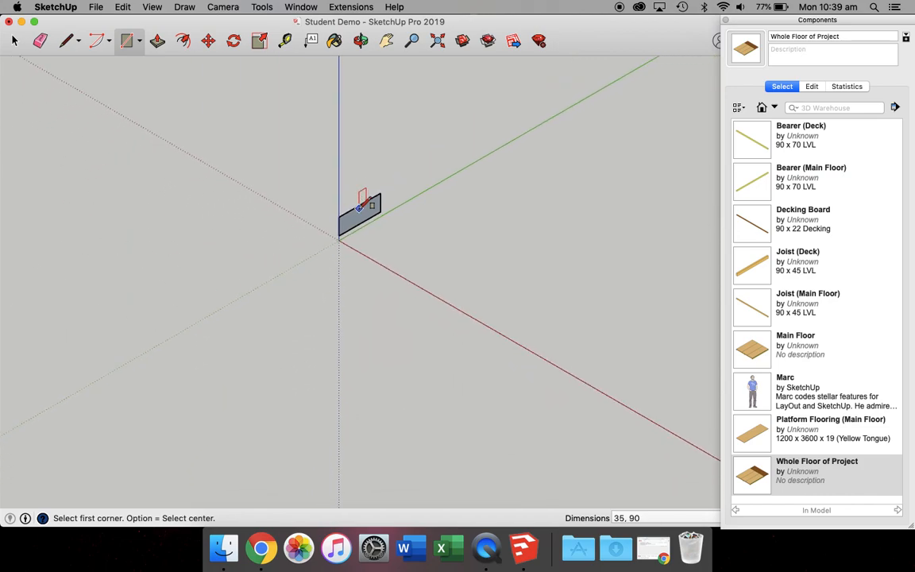
left_click(159, 41)
left_click(369, 217)
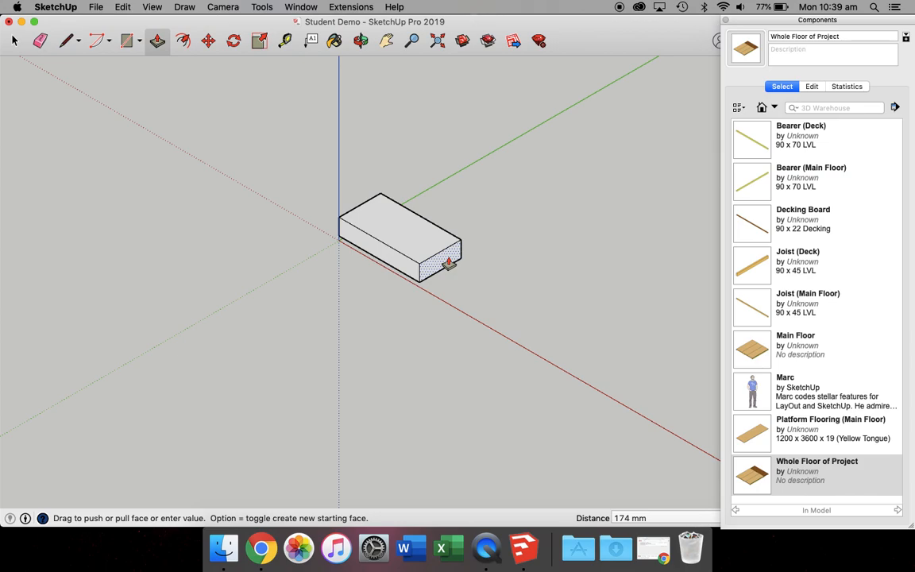
type("3420")
key("Return")
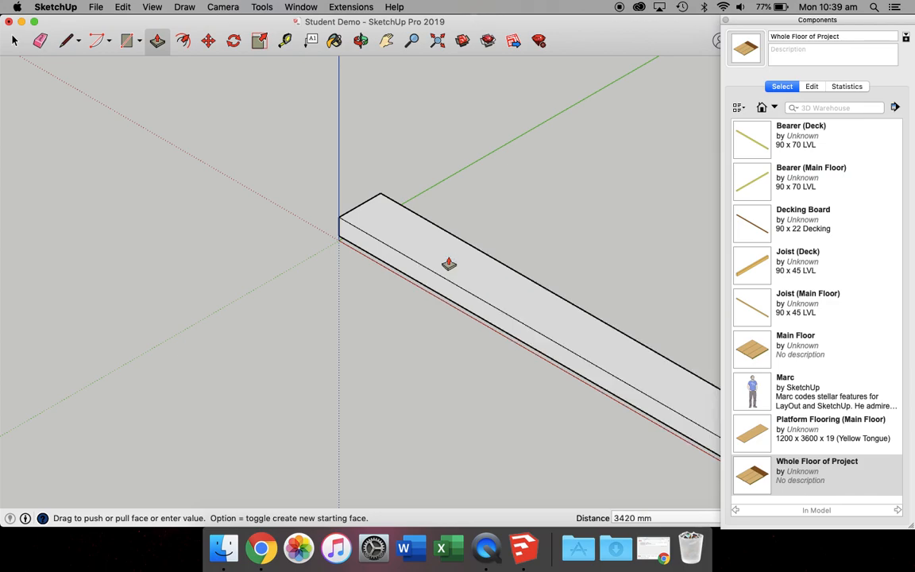
Select the whole plate and paint it dark teal from the Colors collection
scroll(449, 264, "down", 5)
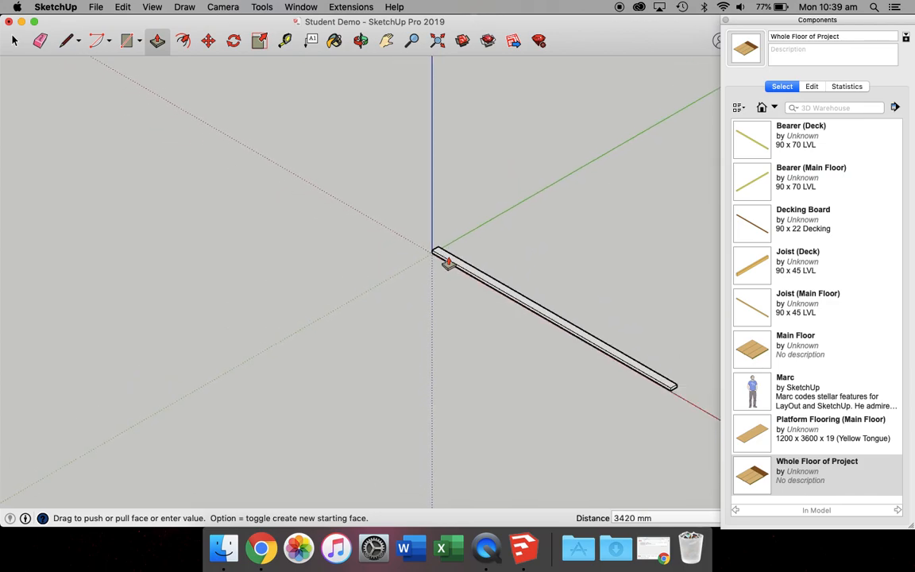
left_click(14, 40)
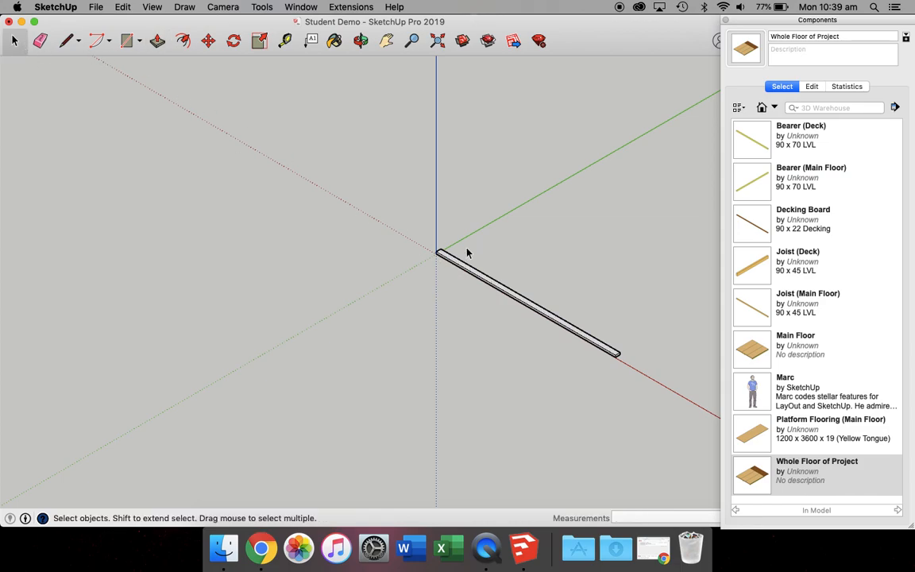
left_click_drag(421, 242, 623, 376)
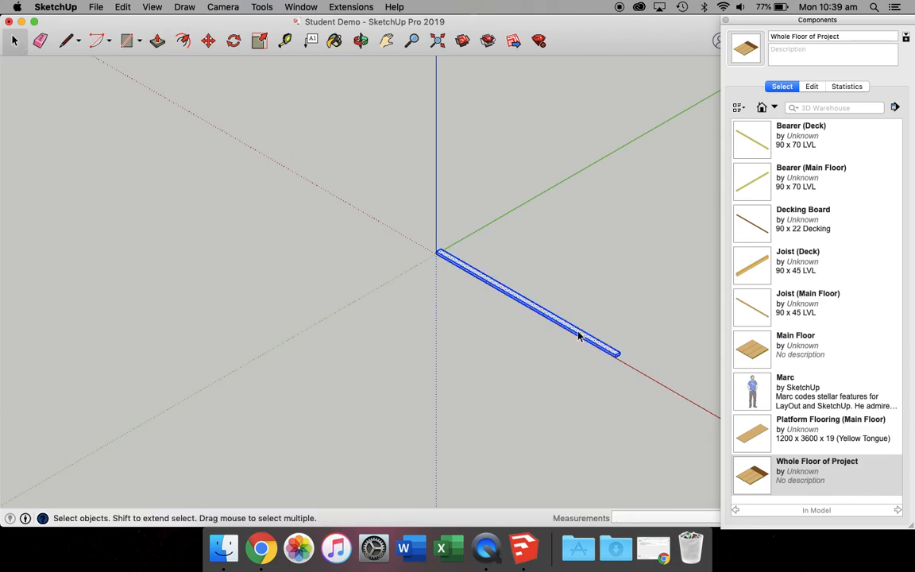
left_click(334, 40)
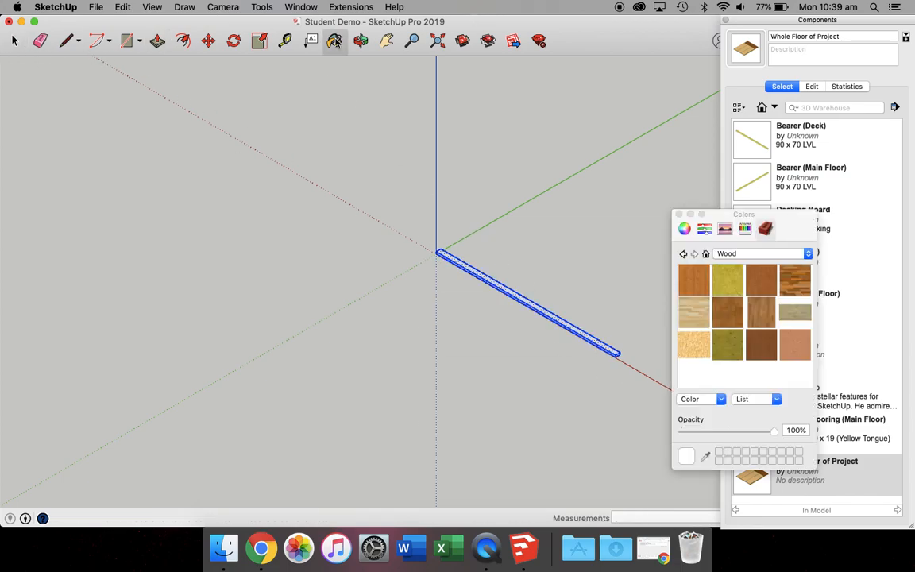
left_click(727, 254)
left_click(747, 50)
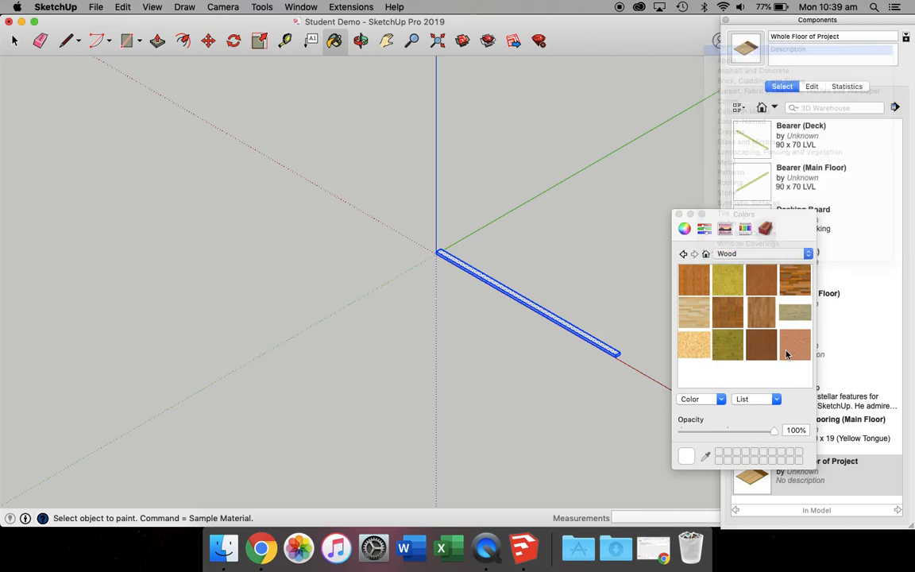
left_click(747, 254)
left_click(747, 263)
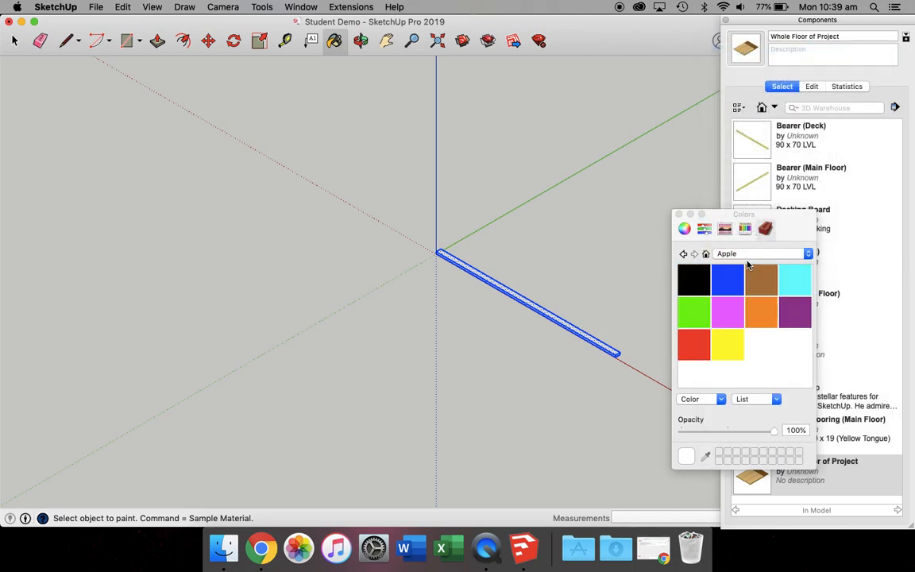
left_click(747, 255)
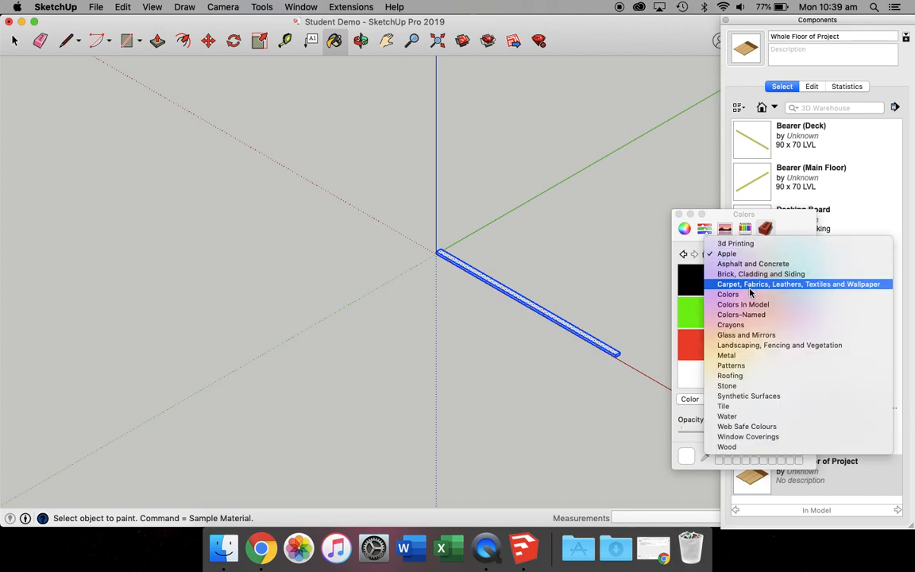
left_click(750, 294)
scroll(747, 328, "down", 10)
scroll(746, 330, "down", 4)
scroll(747, 329, "up", 5)
scroll(747, 328, "down", 3)
left_click(791, 359)
left_click(603, 351)
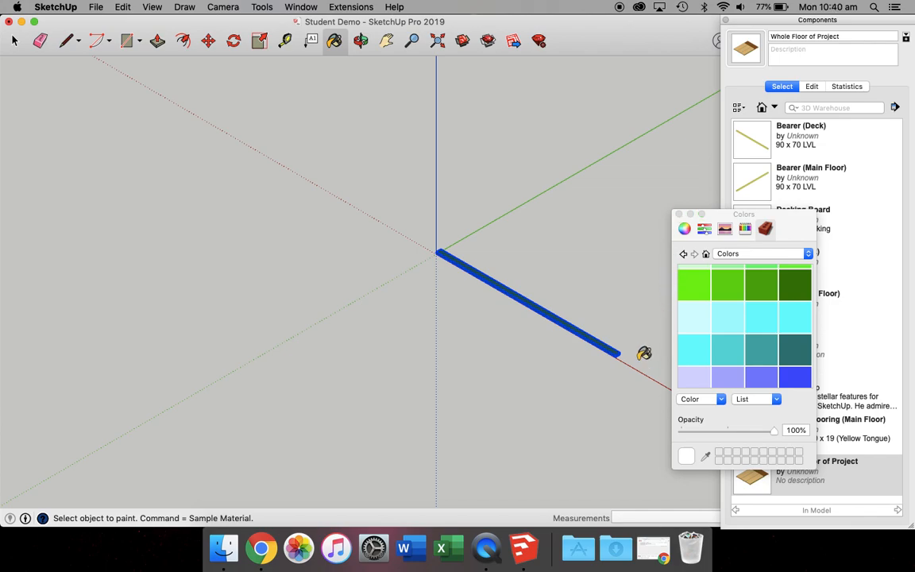
left_click(679, 215)
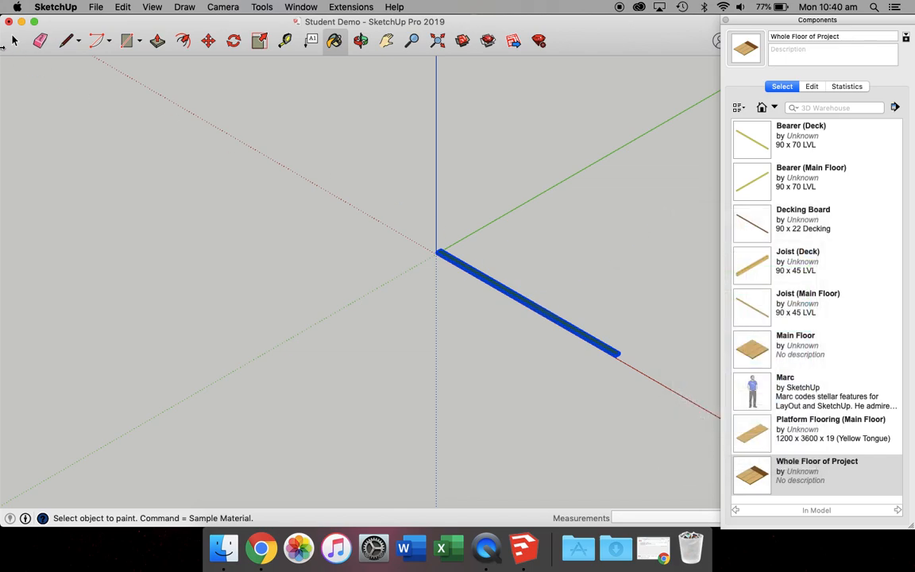
Start making a component from the painted plate with the definition name "Plate (Back Wall)"
left_click(14, 40)
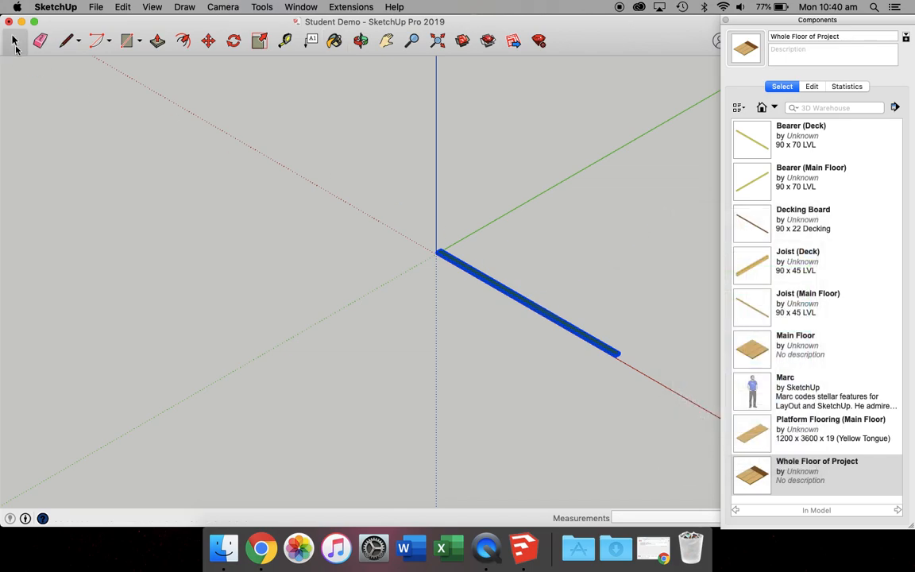
right_click(493, 288)
left_click(547, 368)
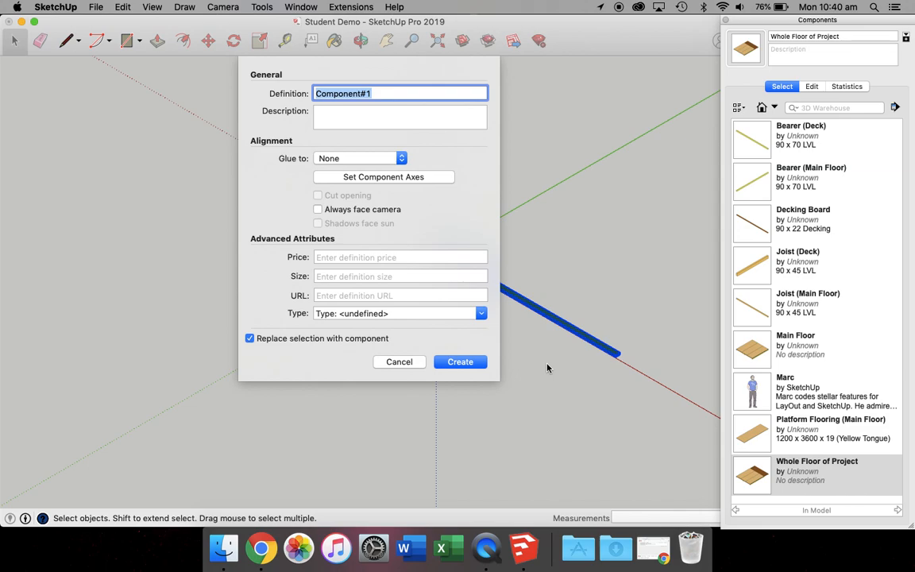
type("P")
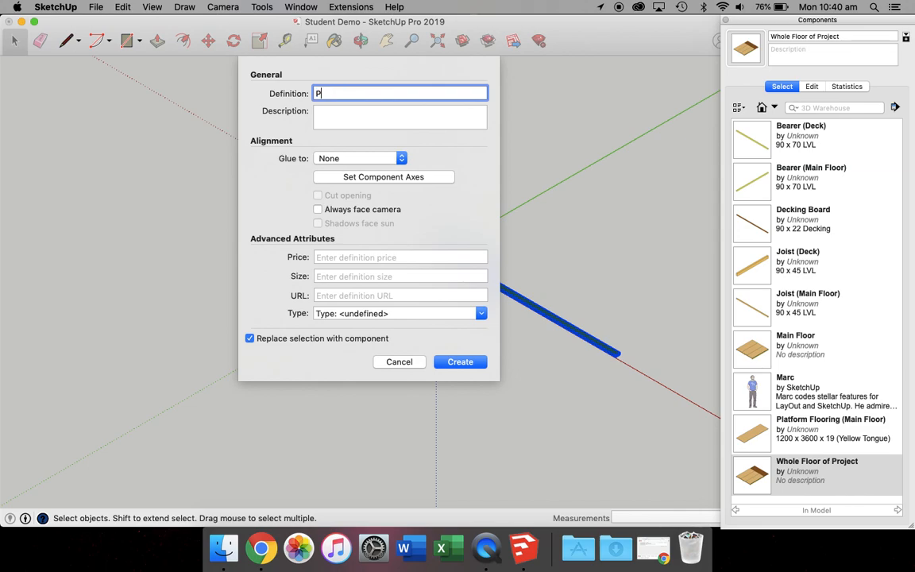
type("late (Back Wall)")
key("Tab")
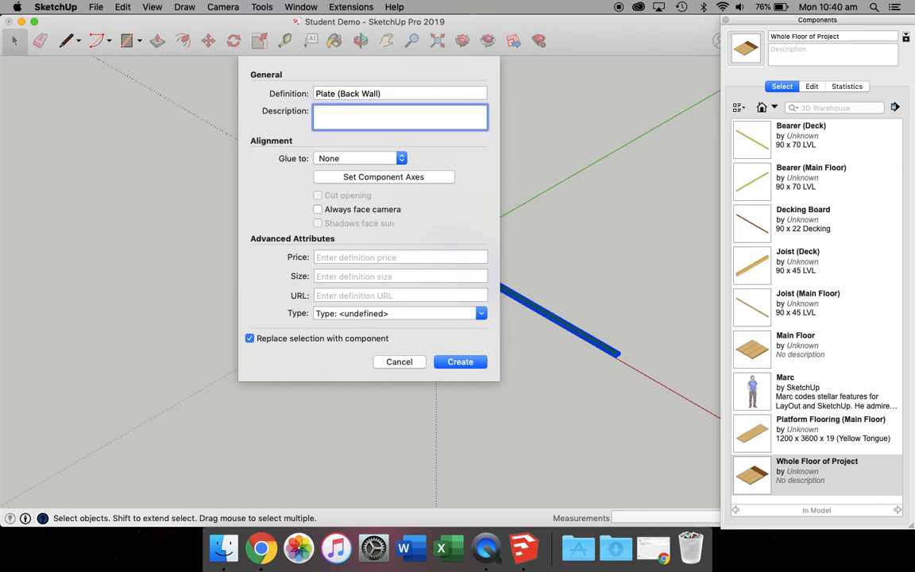
Enter the description "90 x 35mm MGP10 Radiata Pine" and create the component
type("90 x 35mm MGP10 Rad")
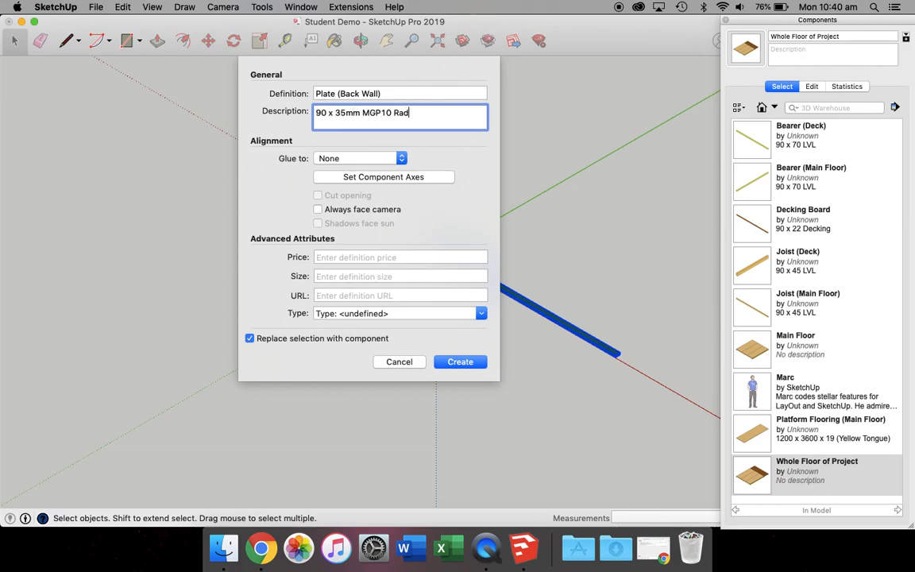
type("iata Piine")
key("BackSpace")
key("BackSpace")
type("ne")
key("BackSpace")
key("BackSpace")
key("BackSpace")
key("BackSpace")
type("ine")
left_click(460, 363)
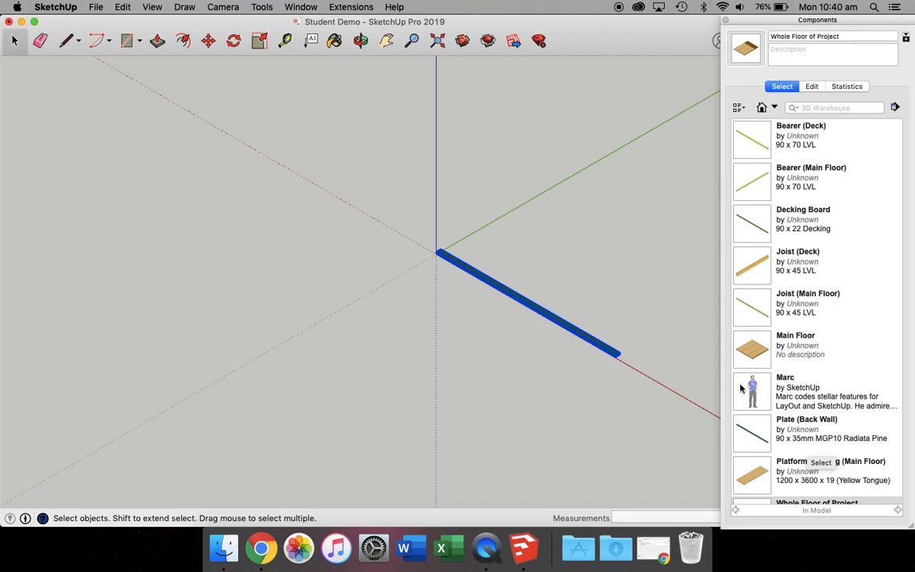
Delete the back wall plate from the drawing area, keeping its component definition in the model
left_click(304, 8)
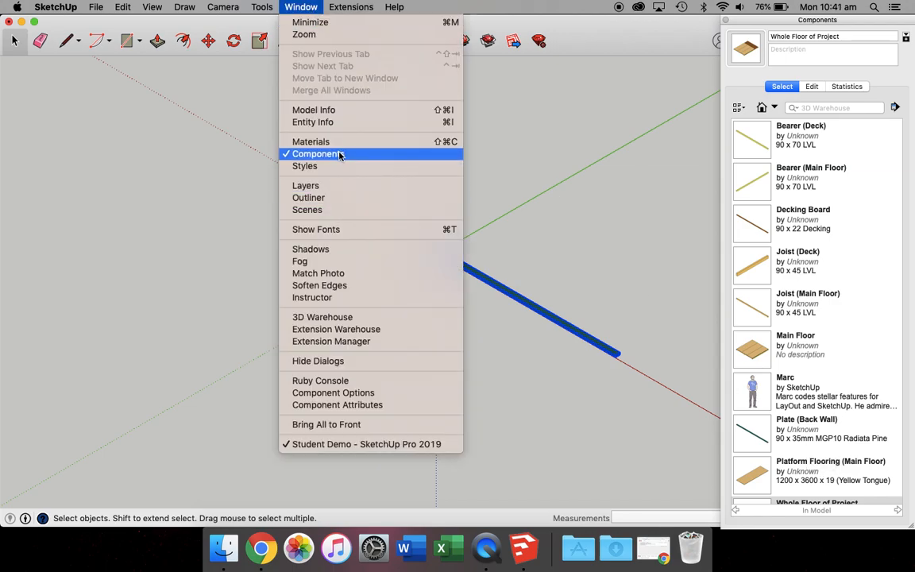
left_click(835, 28)
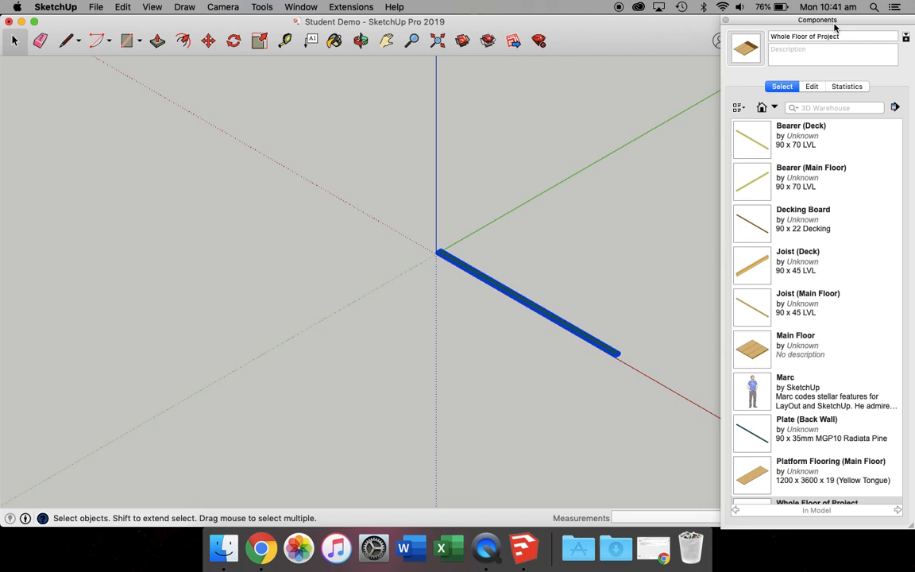
key("Delete")
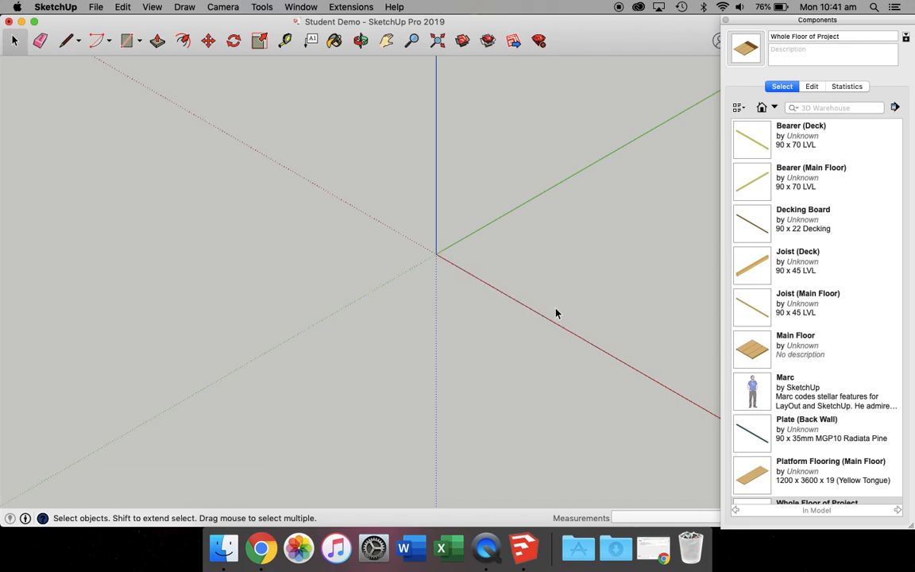
Draw a 35 x 90 mm rectangle on the ground plane starting at the origin
scroll(470, 237, "up", 4)
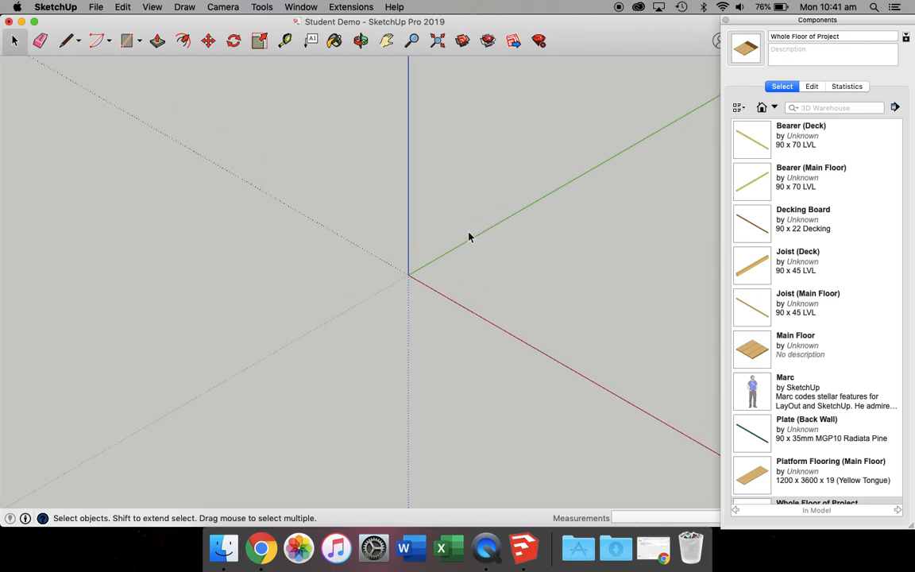
left_click(125, 40)
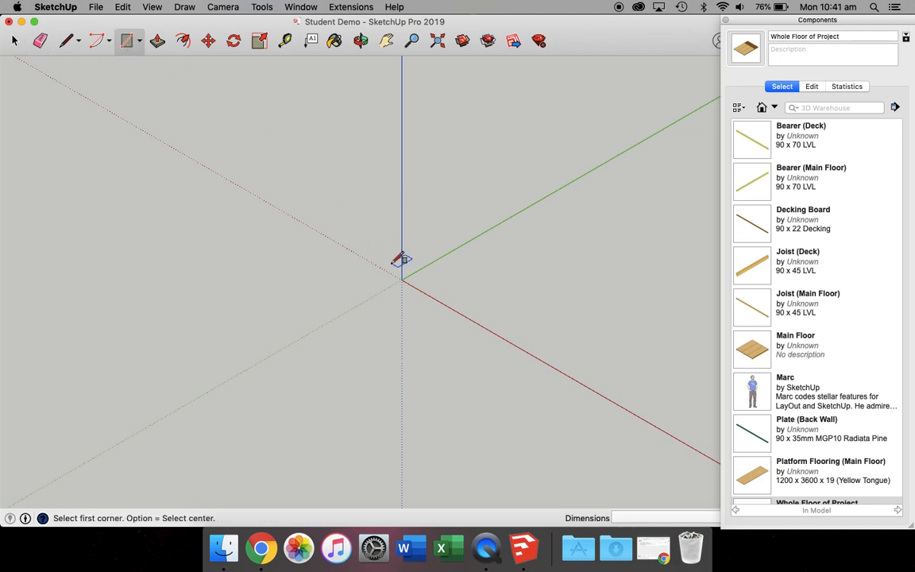
left_click(402, 280)
scroll(469, 271, "up", 5)
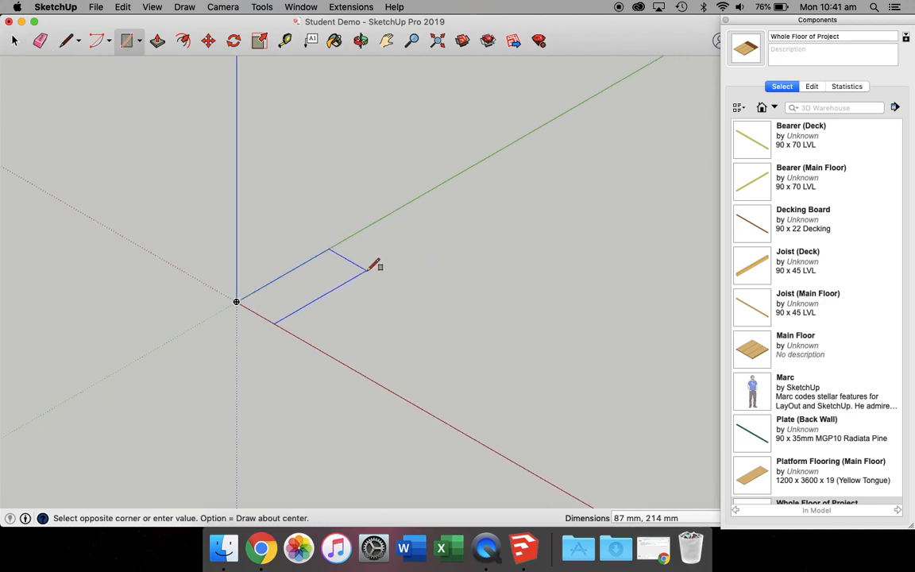
type("35, 90")
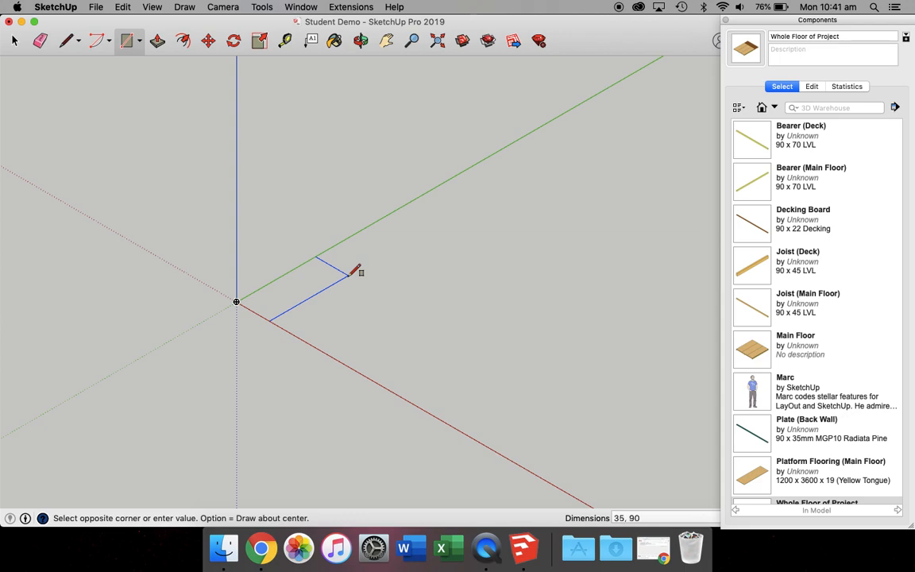
key("Return")
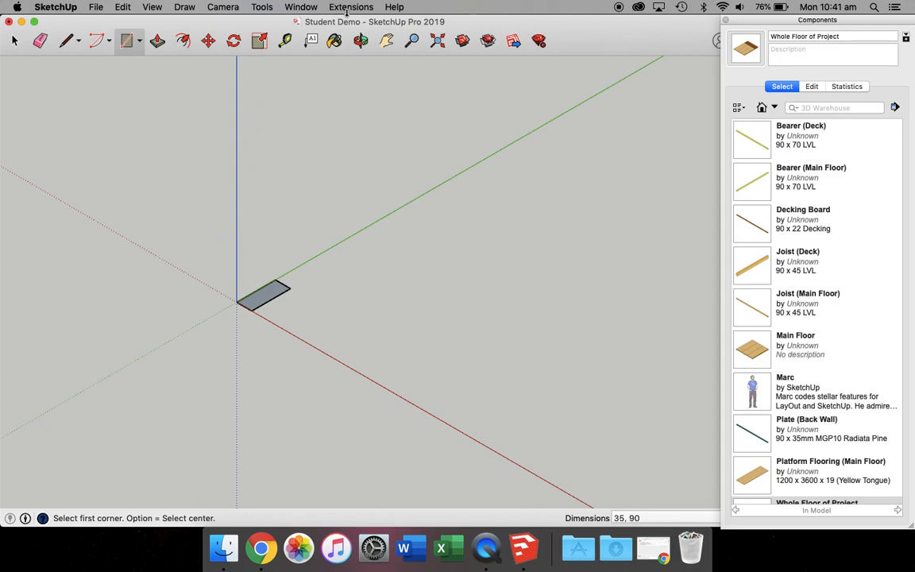
Push/Pull the rectangle up 2370 mm to form a wall stud
left_click(157, 41)
left_click_drag(242, 299, 257, 213)
type("2370")
key("Return")
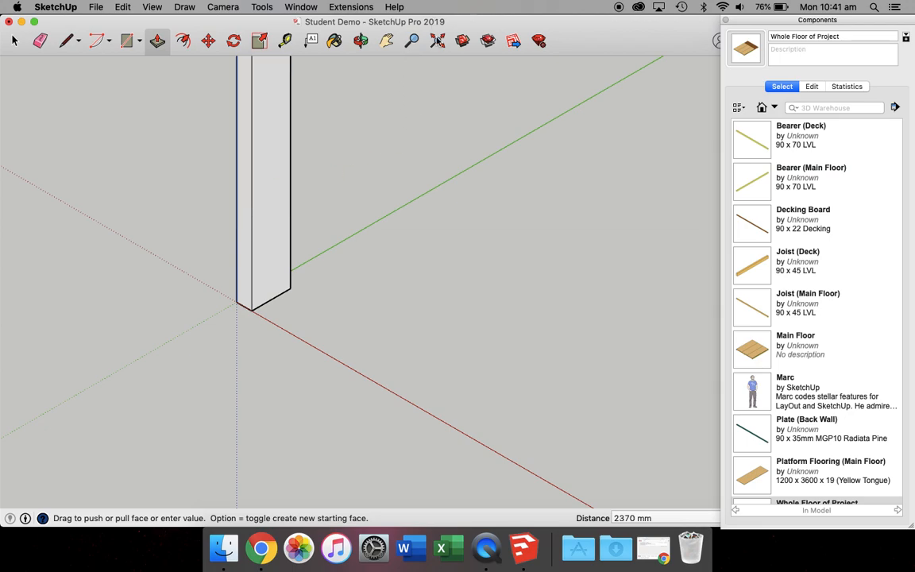
scroll(444, 168, "down", 3)
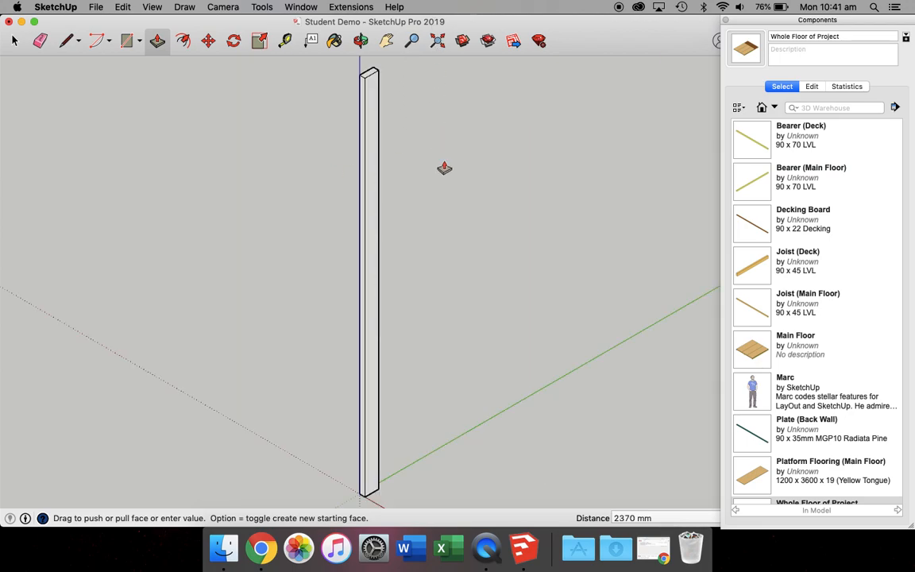
Select the whole stud and paint it the same dark teal as the plate
left_click(14, 41)
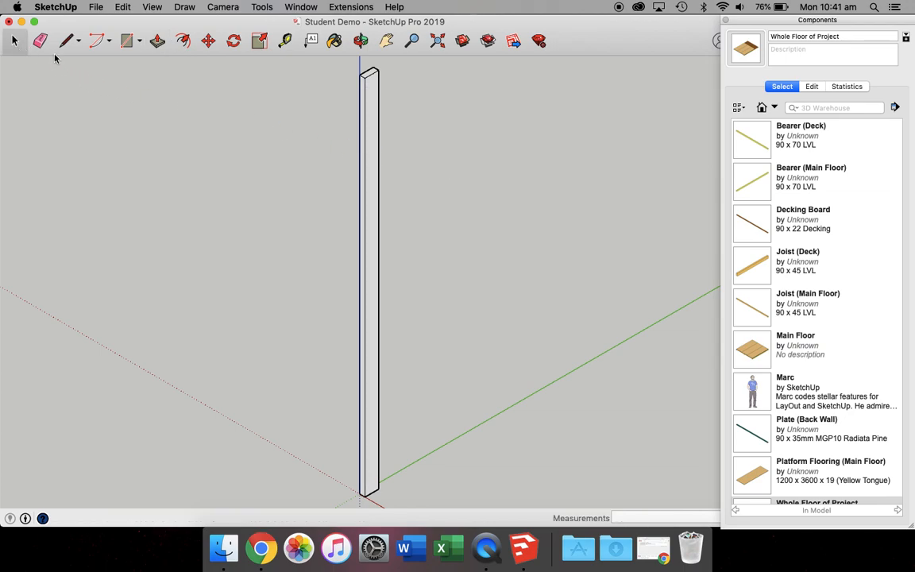
left_click_drag(350, 64, 384, 507)
left_click(334, 40)
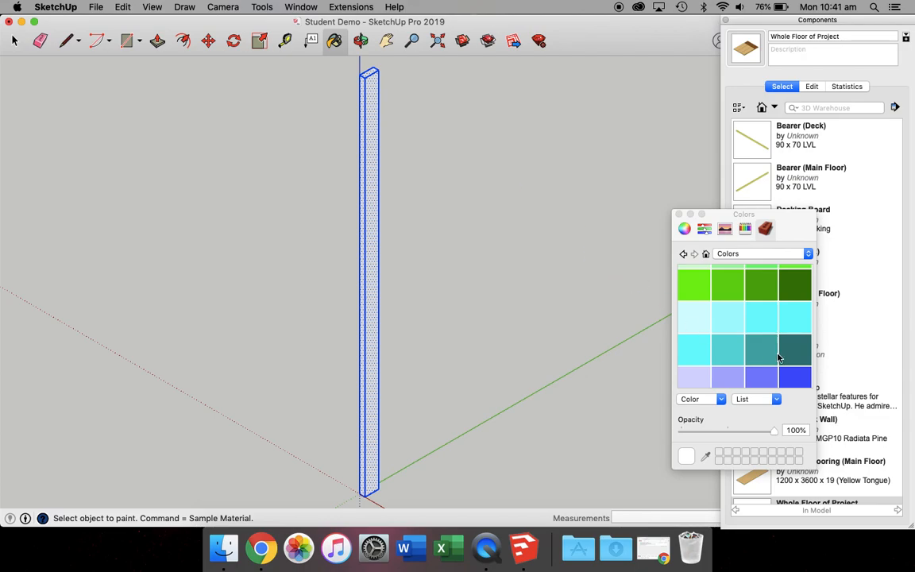
left_click(375, 245)
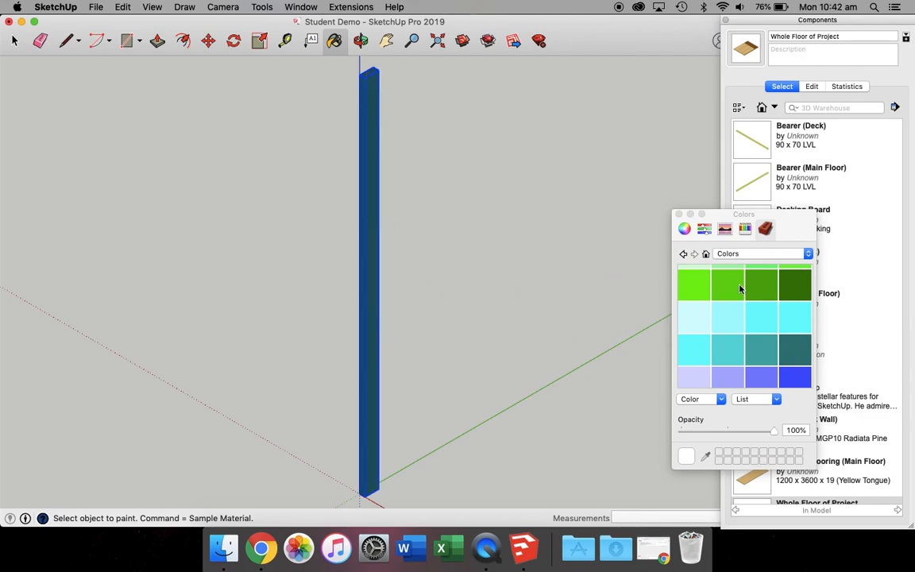
left_click(678, 215)
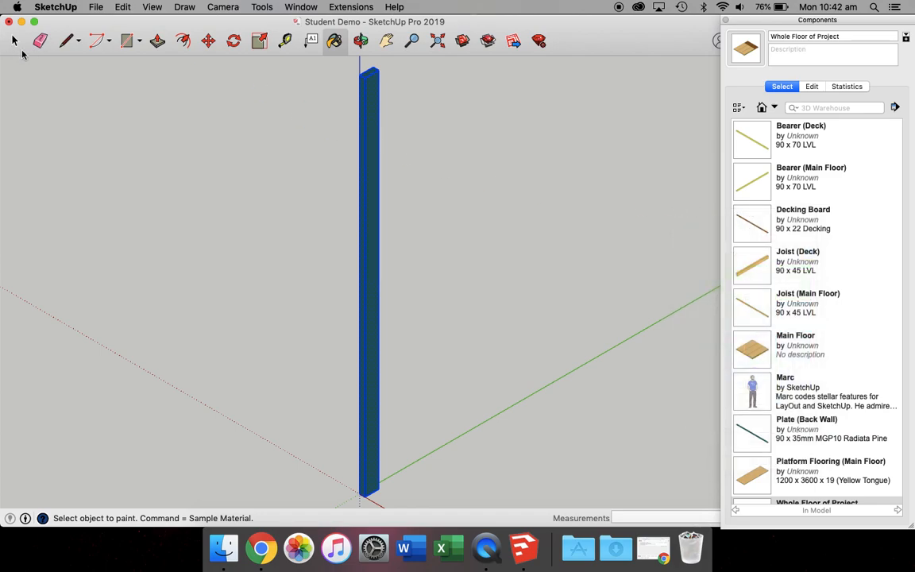
Make the stud a component named "Stud" described "90 x 35mm MGP10 Radiata Pine", and delete it from the drawing area
left_click(14, 40)
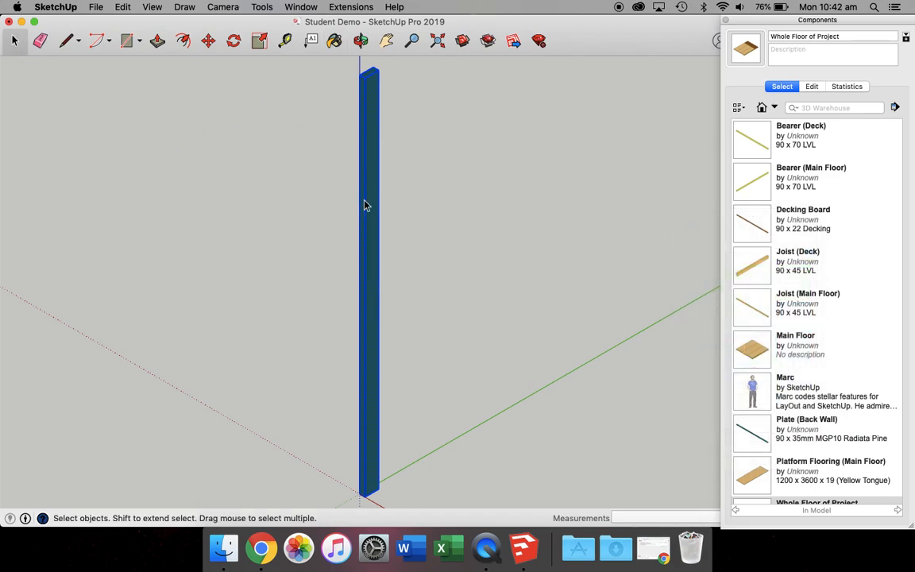
right_click(365, 206)
left_click(405, 284)
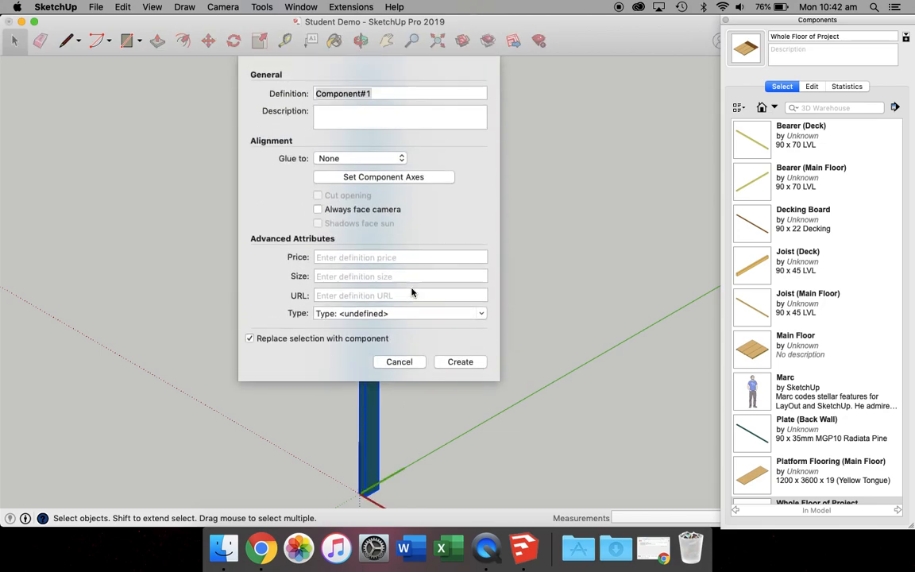
type("Stud")
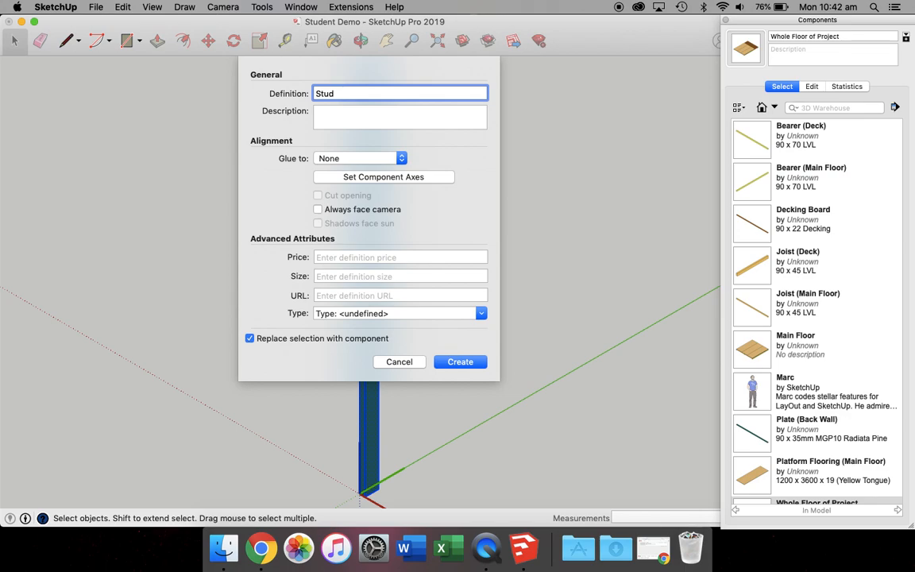
left_click(317, 112)
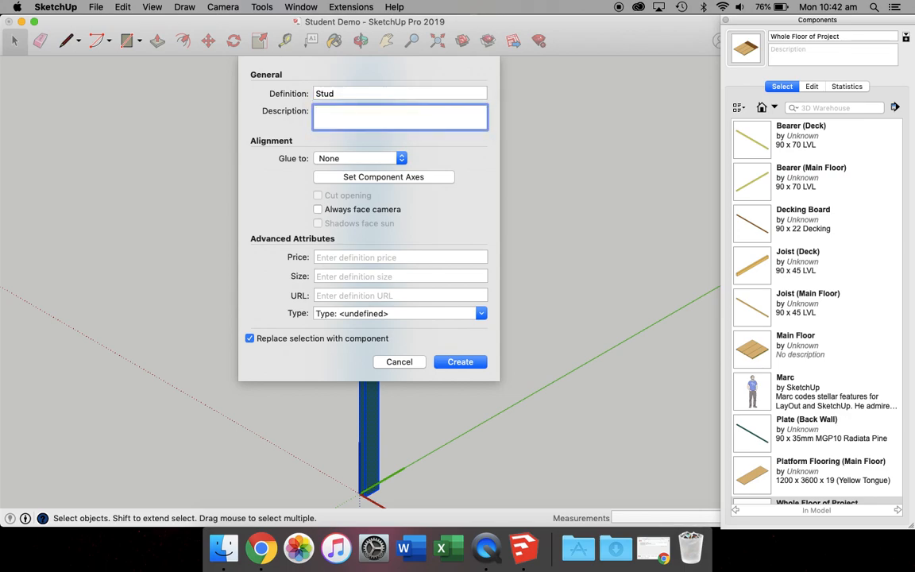
type("90 x 35 MGP10 Radiat")
type("a Pine")
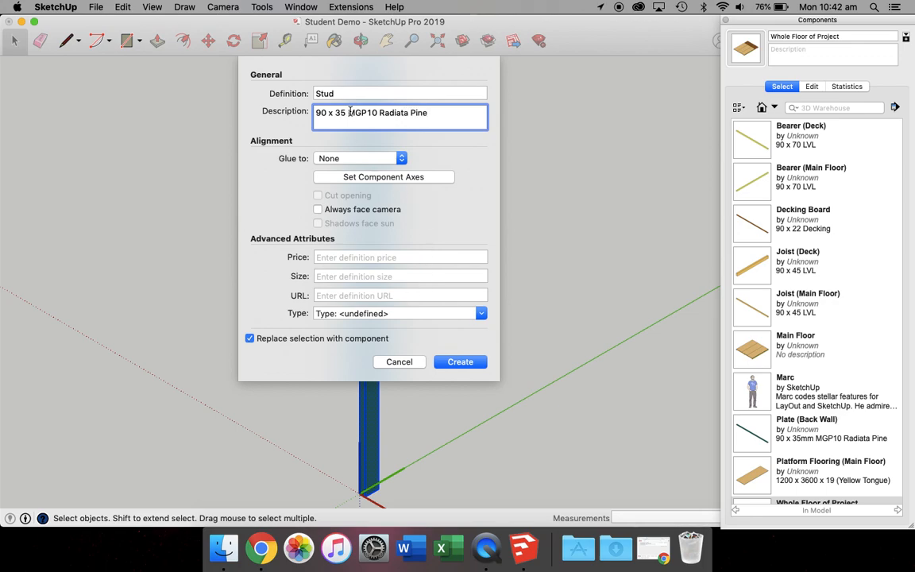
type("mm")
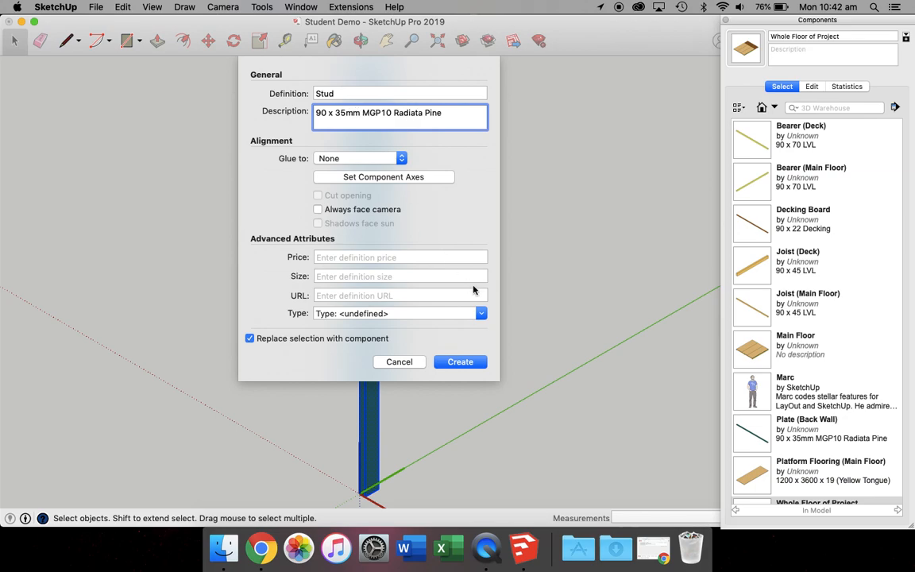
scroll(419, 331, "down", 2)
key("Return")
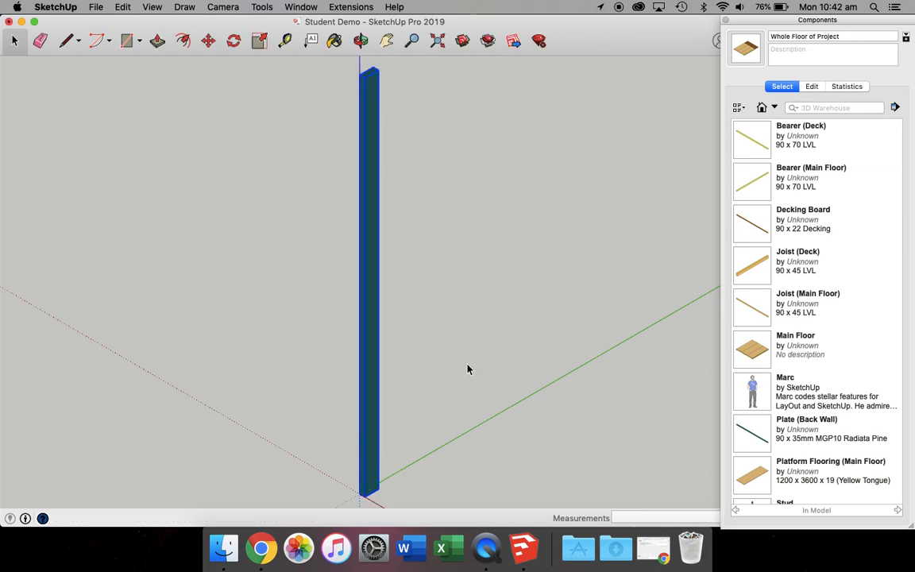
key("Delete")
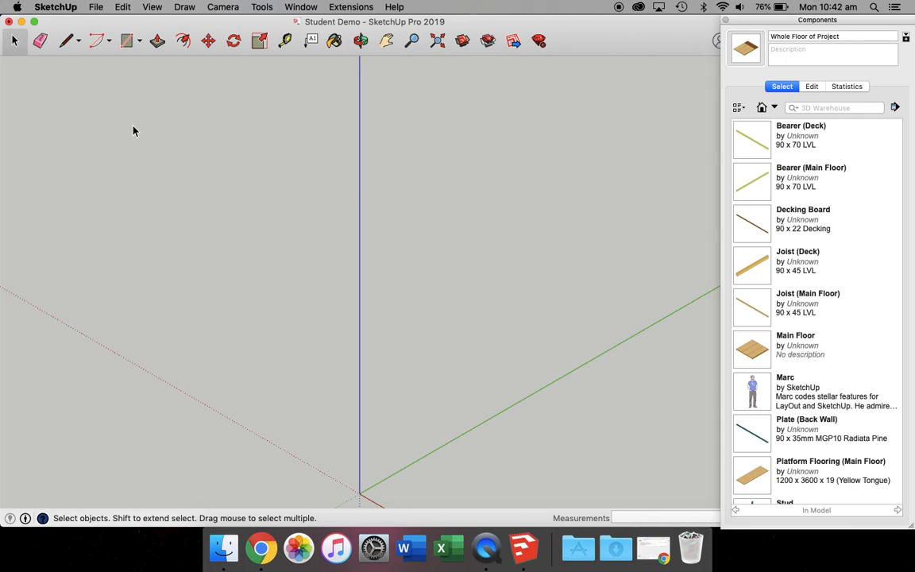
Place a Plate (Back Wall) component at the origin, lying along the red axis
scroll(125, 147, "down", 5)
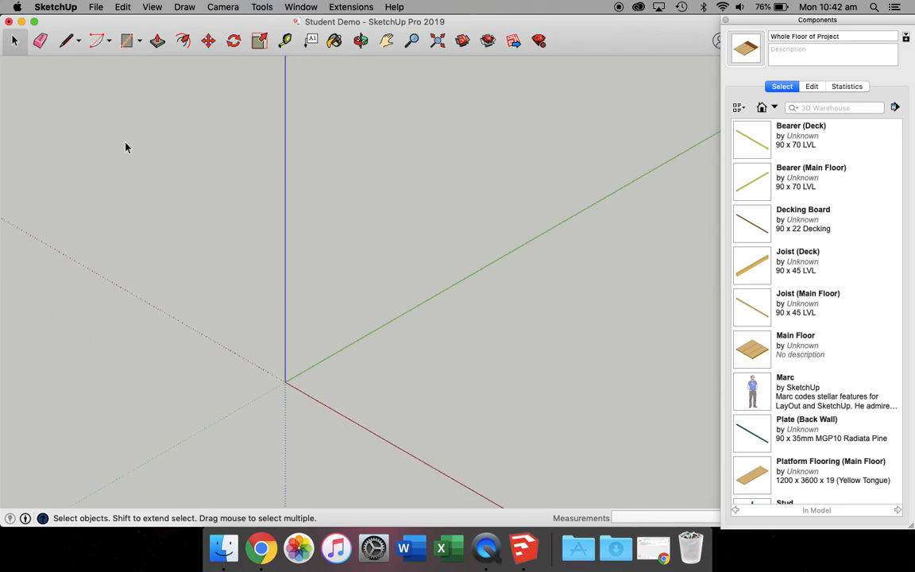
left_click(755, 434)
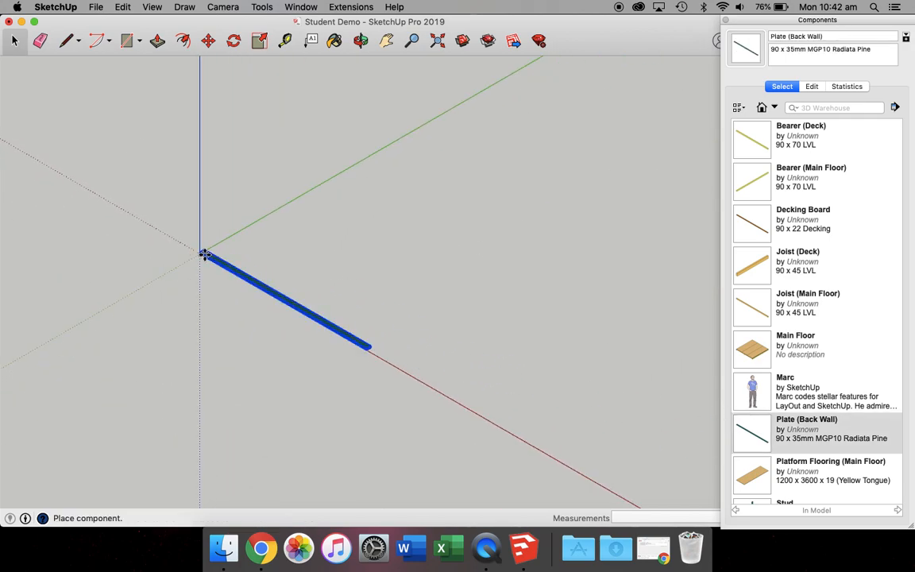
left_click(200, 254)
Place two Stud components side by side on top of the plate's end at the origin
scroll(180, 219, "up", 5)
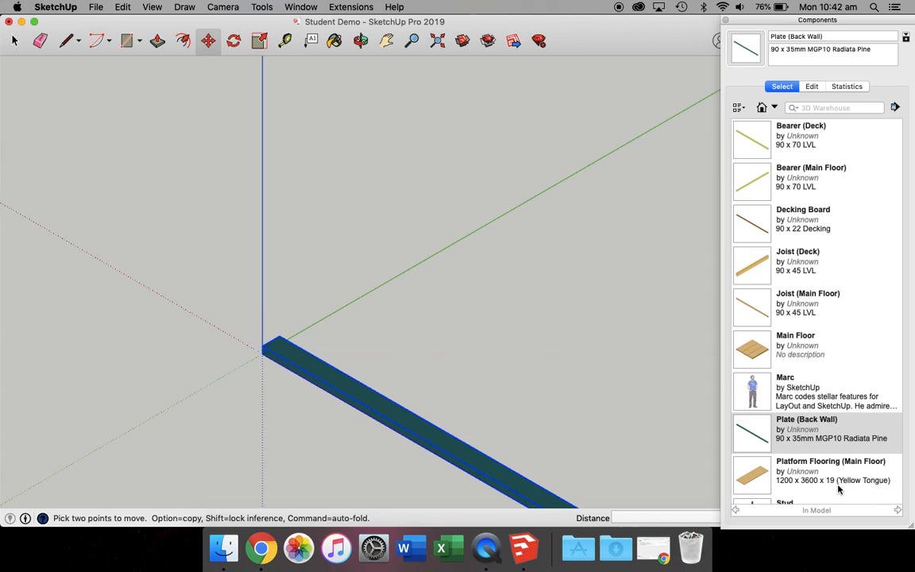
scroll(830, 490, "down", 3)
left_click(761, 439)
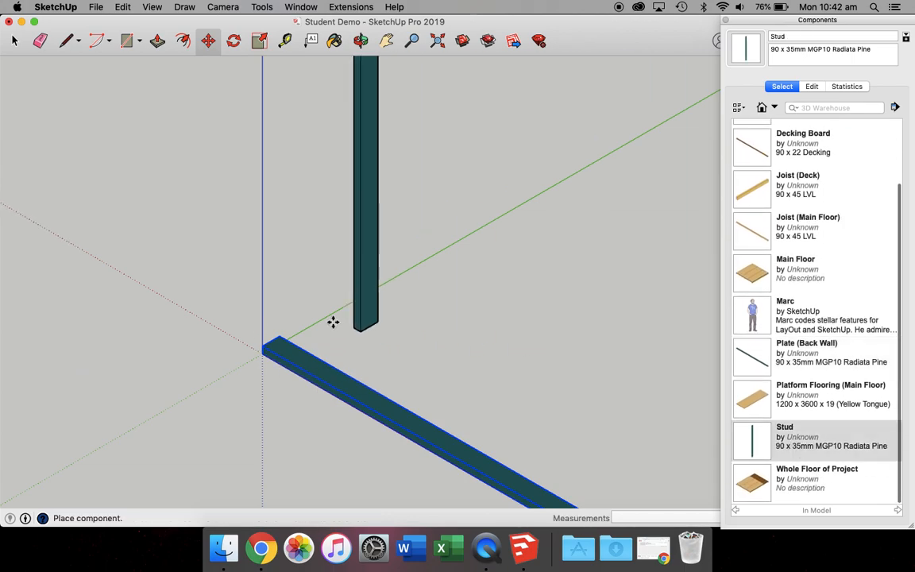
left_click(267, 350)
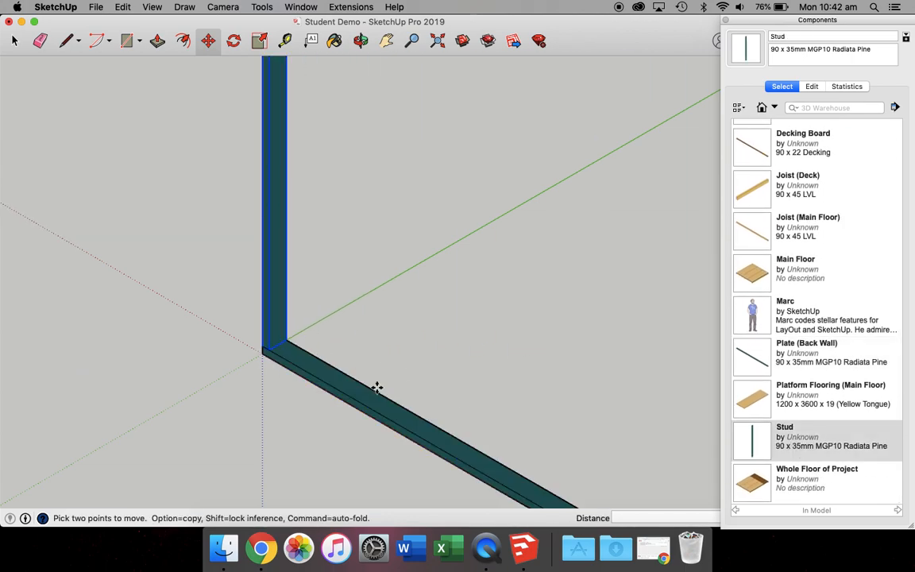
left_click(761, 455)
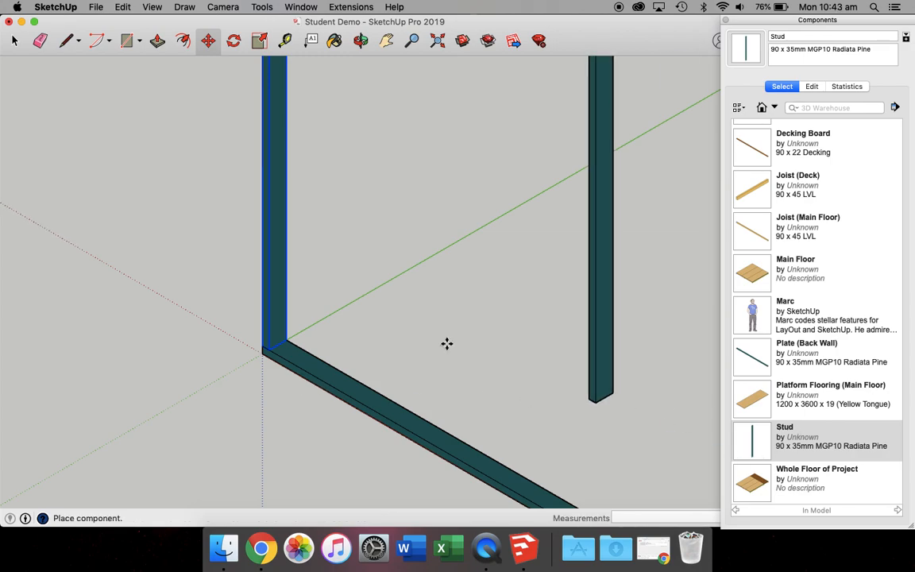
left_click(266, 347)
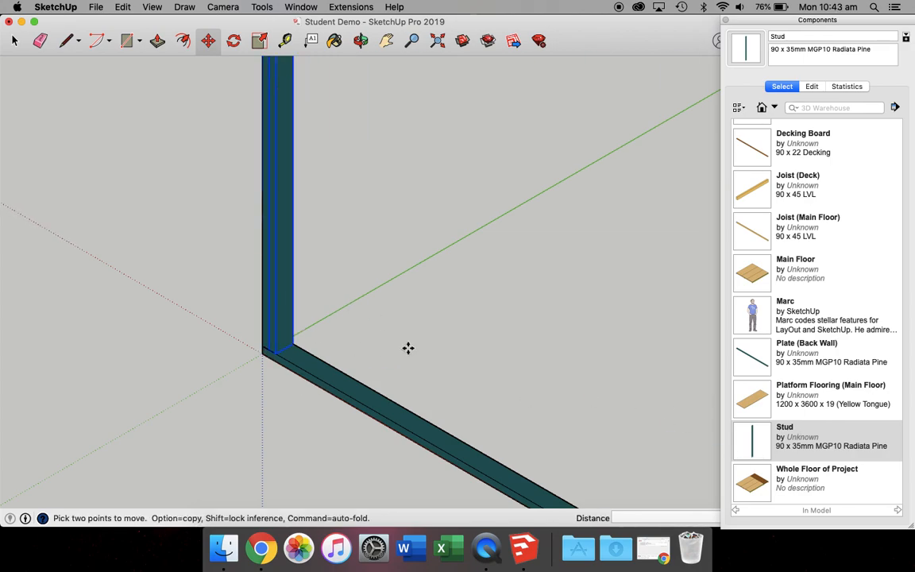
Place a Stud on the far end of the bottom plate and move it about 67 mm, flush with the plate's end
scroll(408, 348, "down", 6)
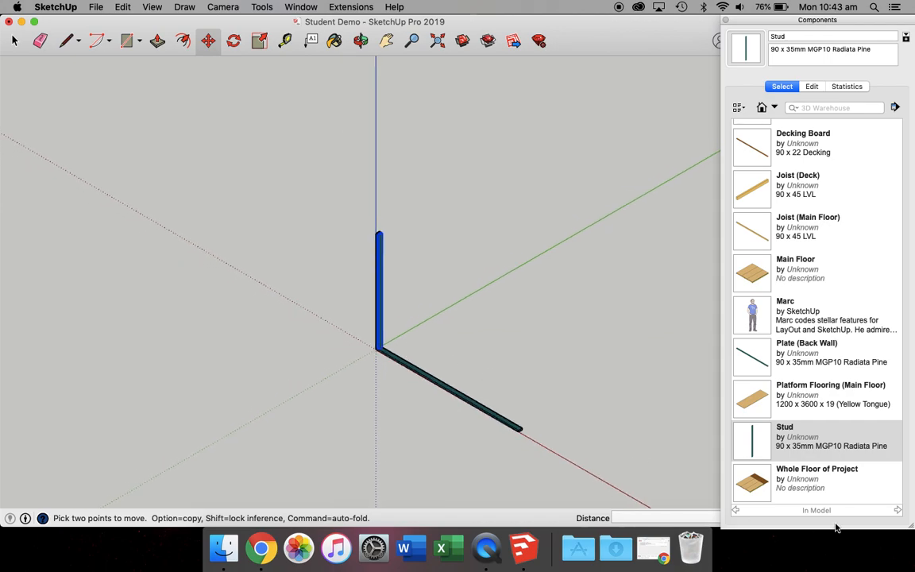
left_click(753, 450)
scroll(548, 433, "up", 10)
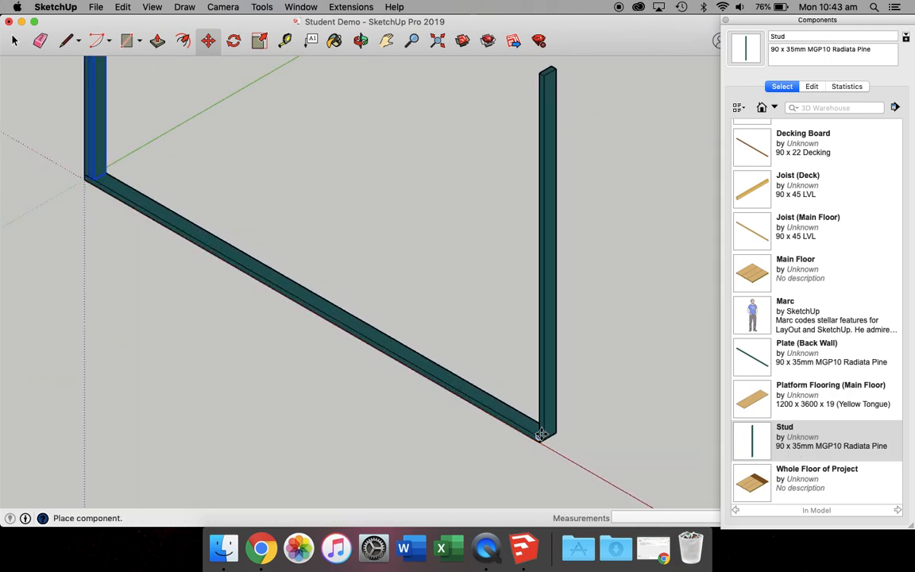
left_click(526, 427)
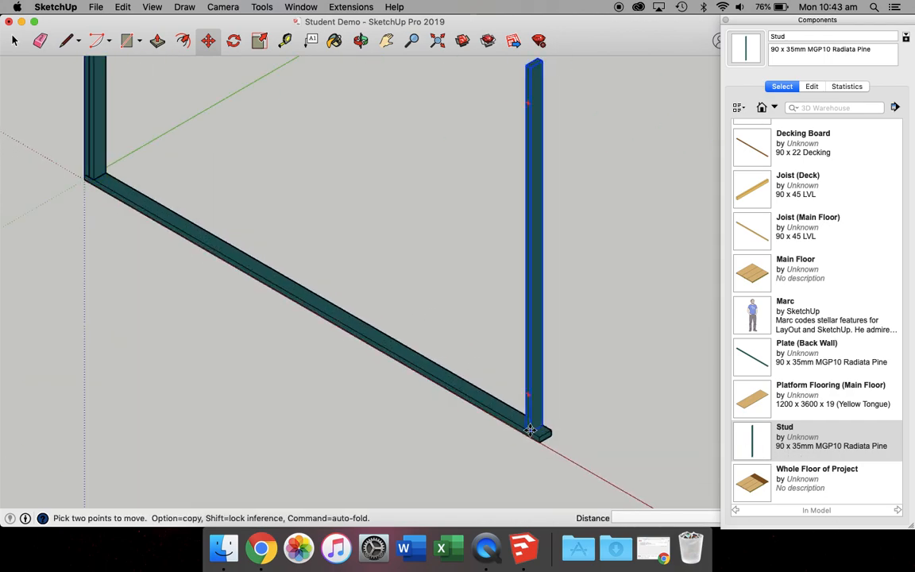
left_click(533, 430)
scroll(589, 439, "down", 5)
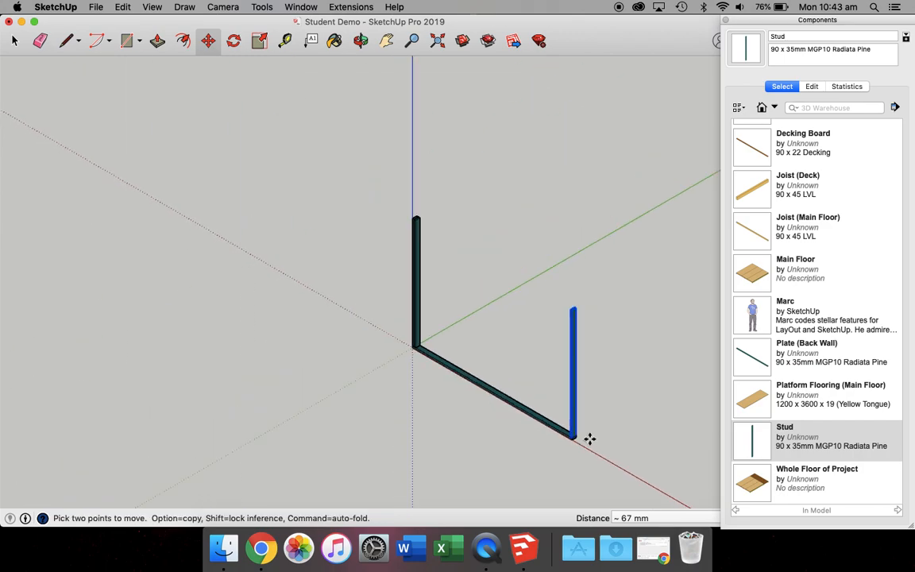
Place a second Plate (Back Wall) component on top of the studs to close the frame
left_click(806, 352)
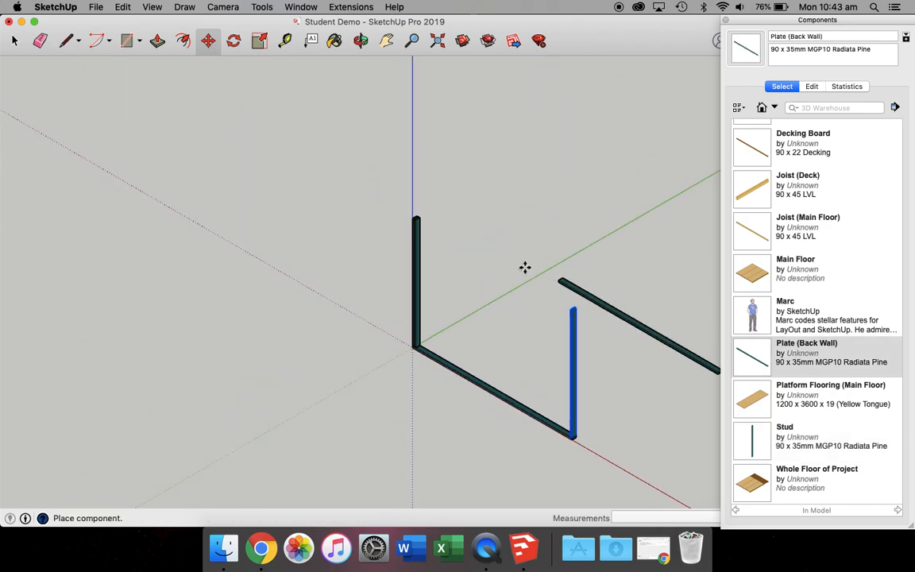
scroll(415, 217, "up", 5)
left_click(411, 219)
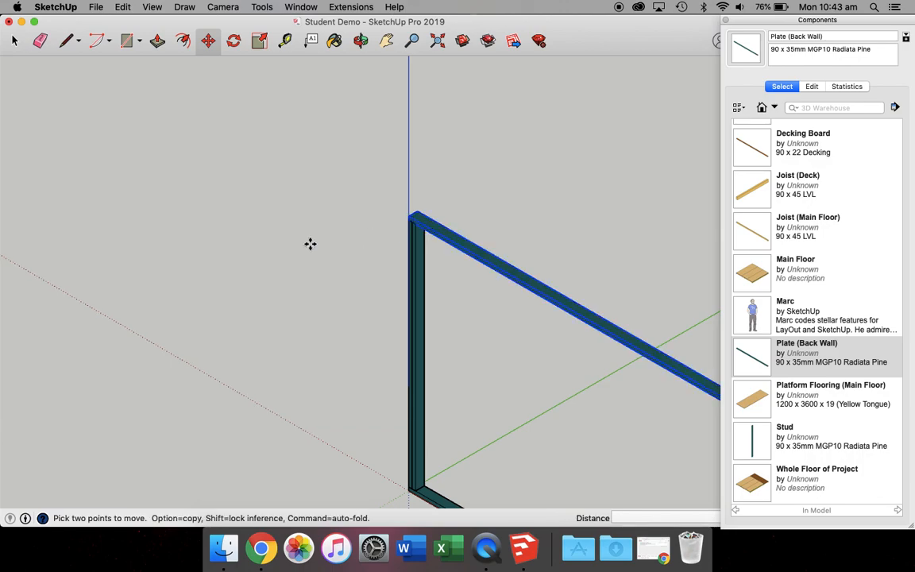
scroll(311, 243, "down", 8)
left_click(360, 41)
left_click_drag(296, 354, 377, 301)
scroll(377, 301, "up", 4)
scroll(360, 290, "up", 3)
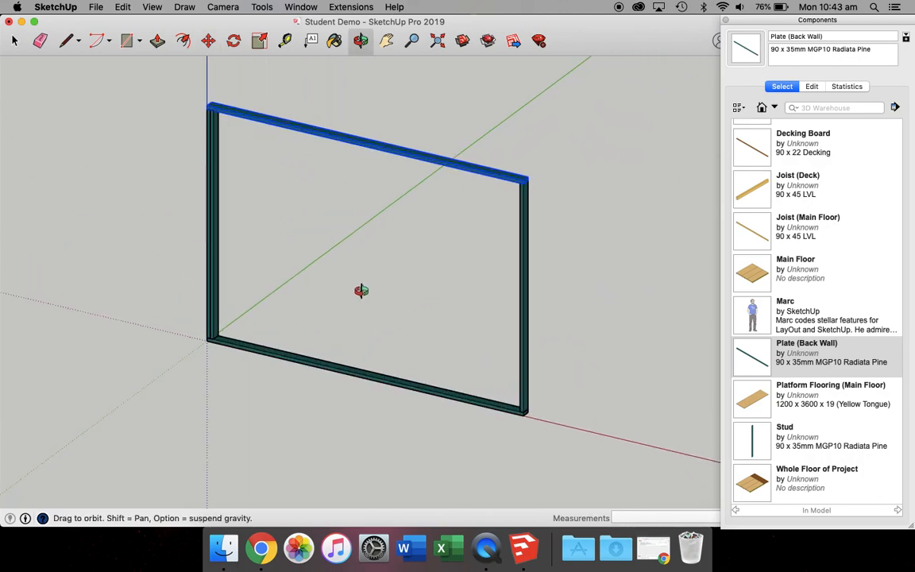
Draw a 970 mm line along the bottom plate's upper front edge, starting from the plate's end at the origin
left_click(14, 41)
left_click(86, 168)
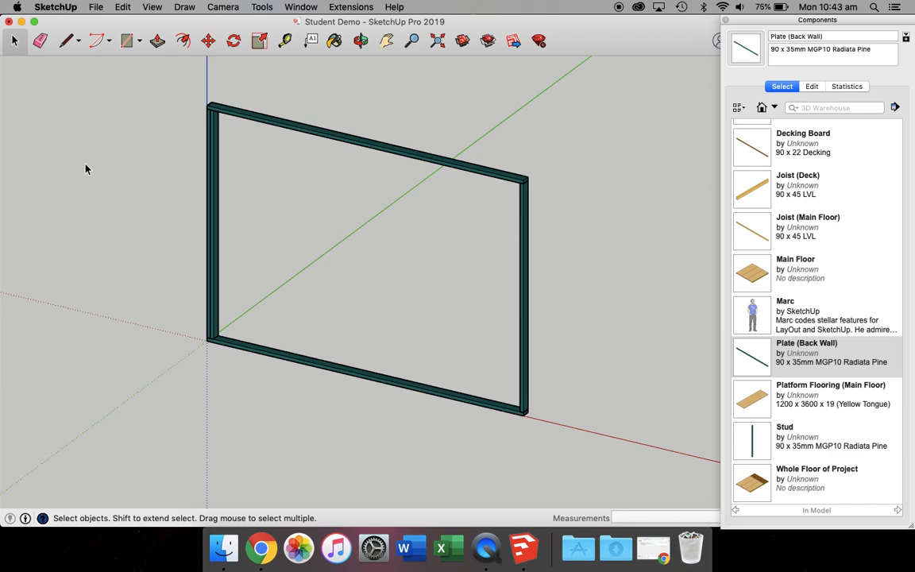
left_click(66, 41)
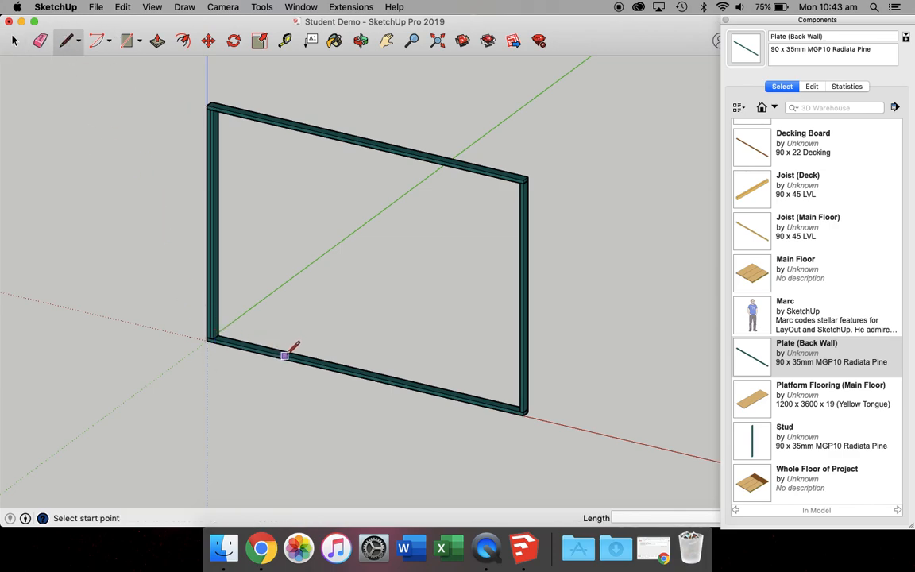
scroll(206, 340, "up", 5)
left_click(211, 330)
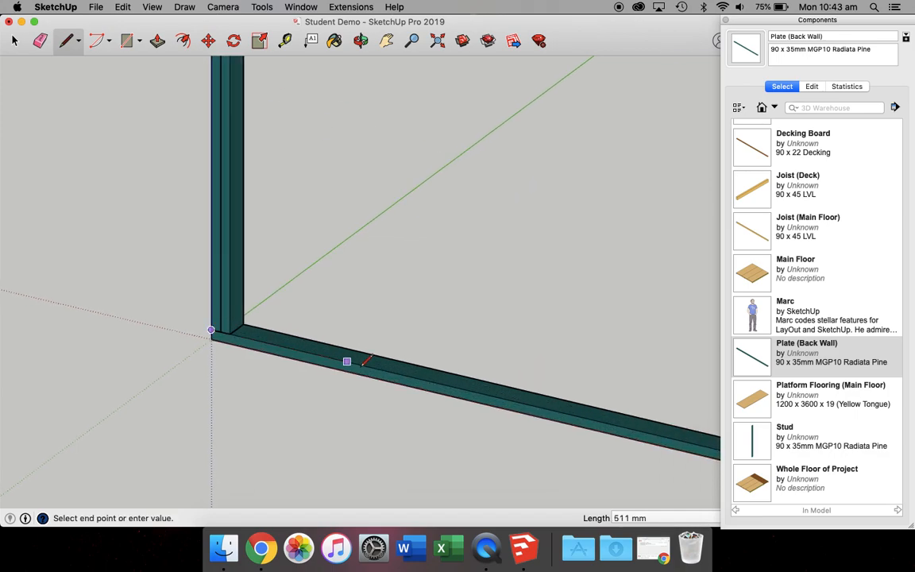
type("970")
key("Return")
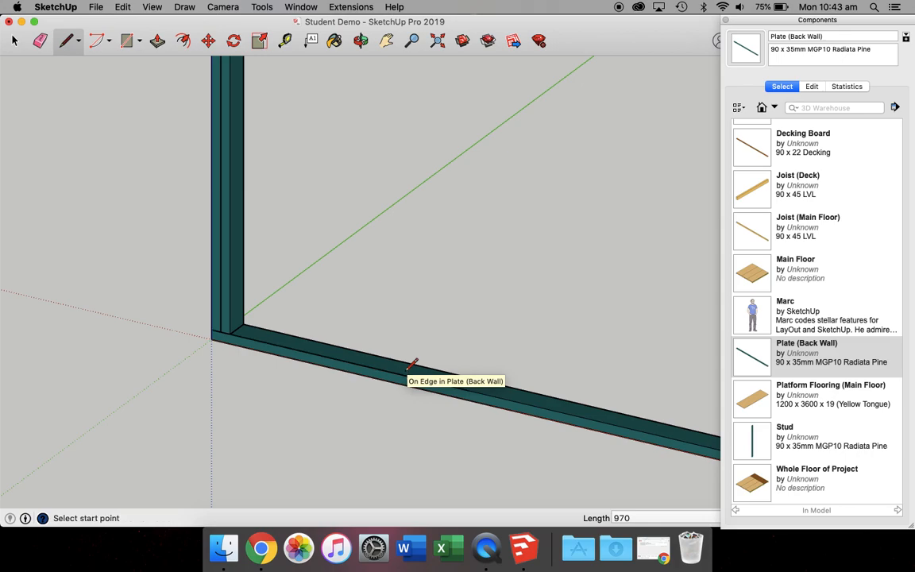
Place a Stud on the bottom plate near the end of the 970 mm line and move it about 55 mm back towards the origin
left_click(754, 439)
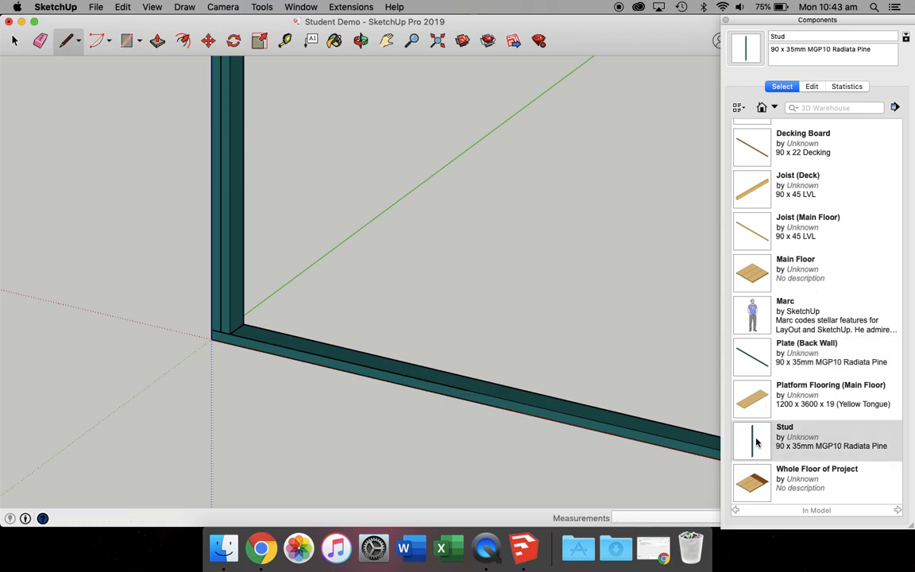
left_click(485, 391)
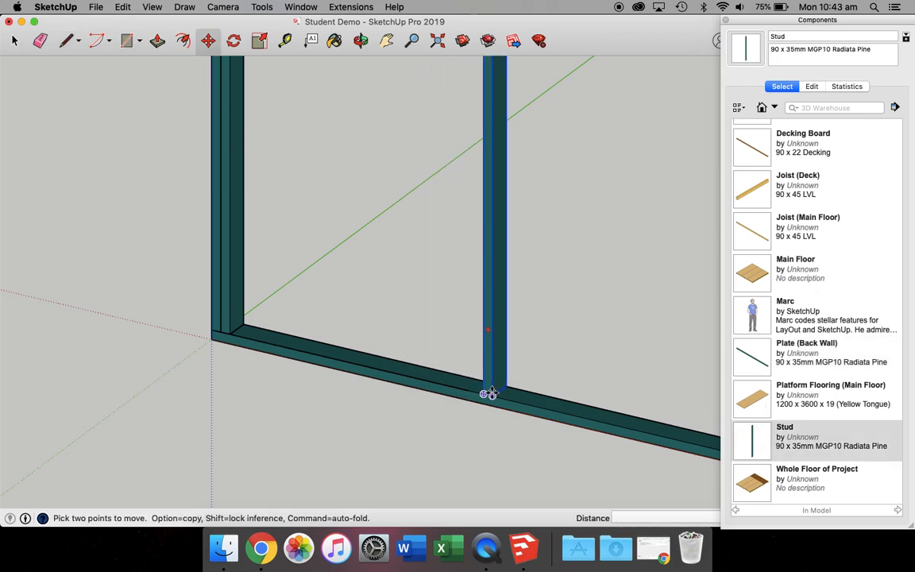
left_click(468, 388)
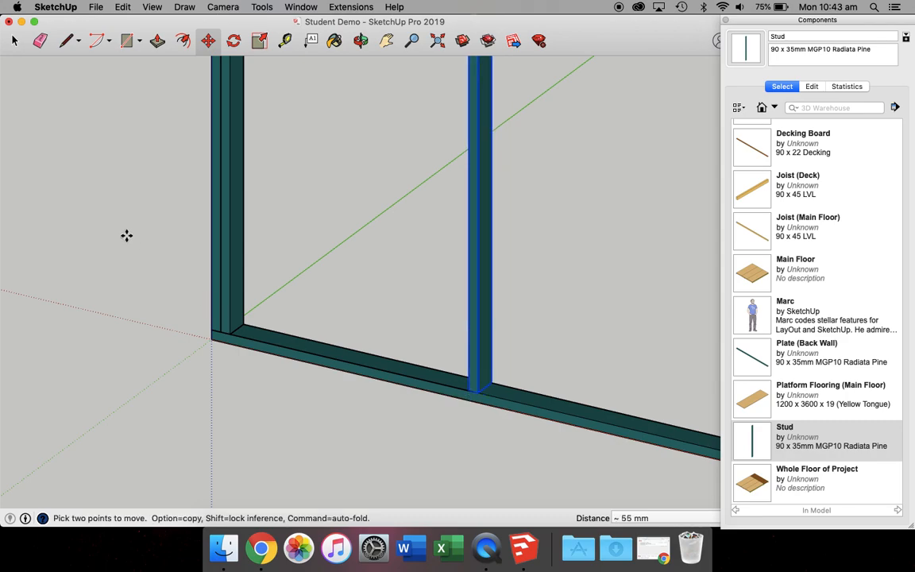
left_click(14, 40)
left_click(365, 372)
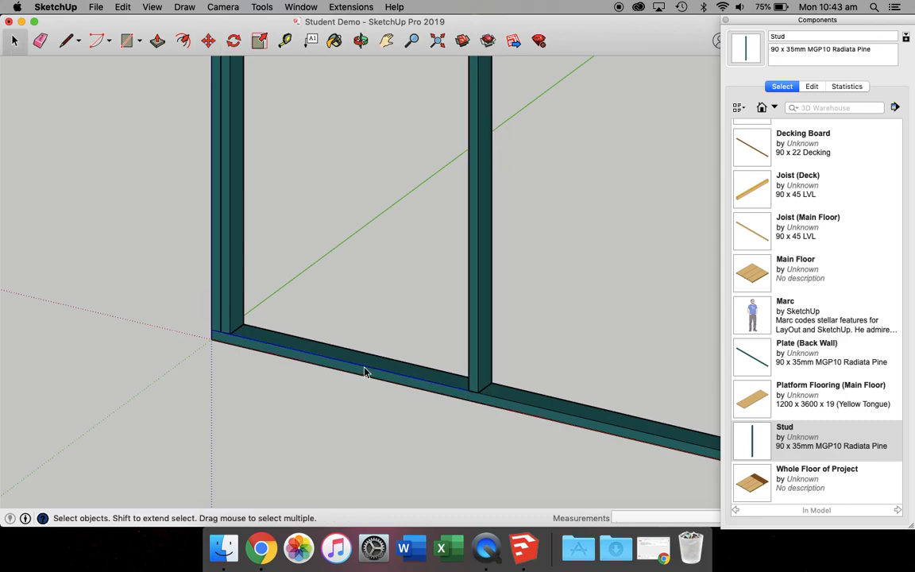
scroll(364, 371, "down", 5)
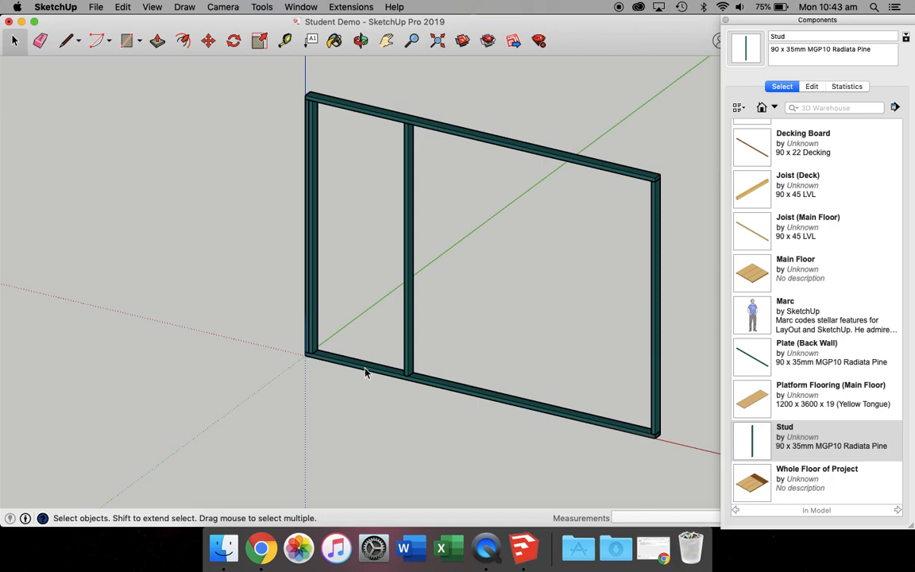
Draw two consecutive 600 mm lines along the bottom plate's edge, starting from the middle of the intermediate stud's base
scroll(365, 374, "up", 5)
left_click(66, 41)
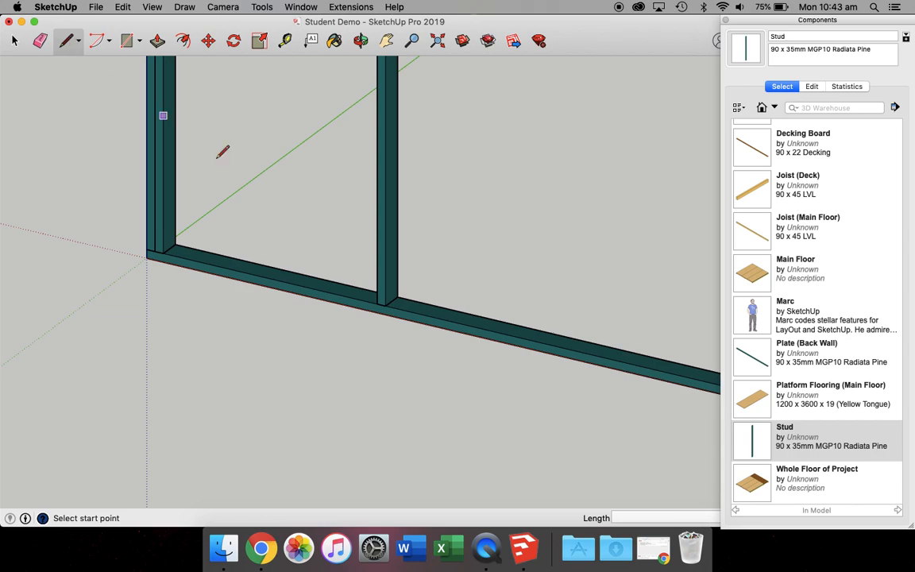
scroll(373, 302, "up", 3)
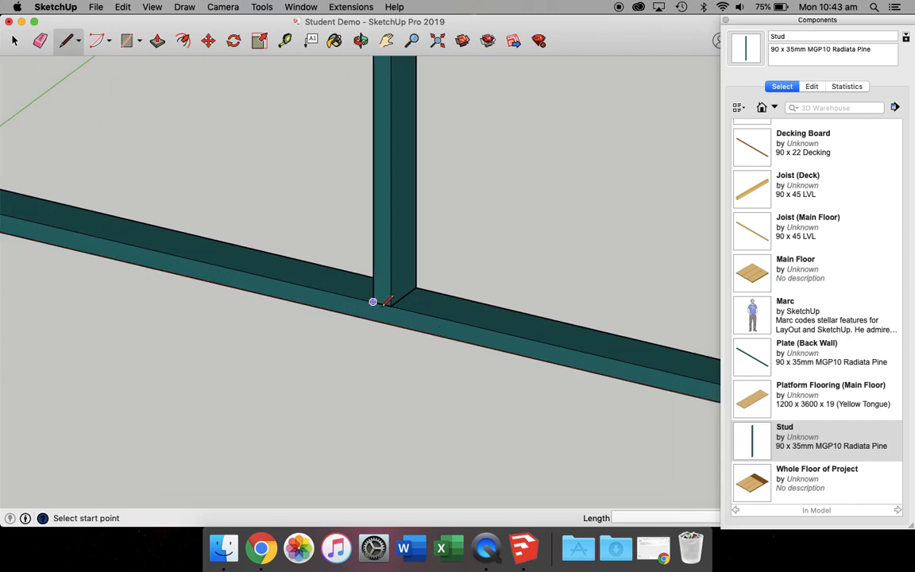
left_click(381, 304)
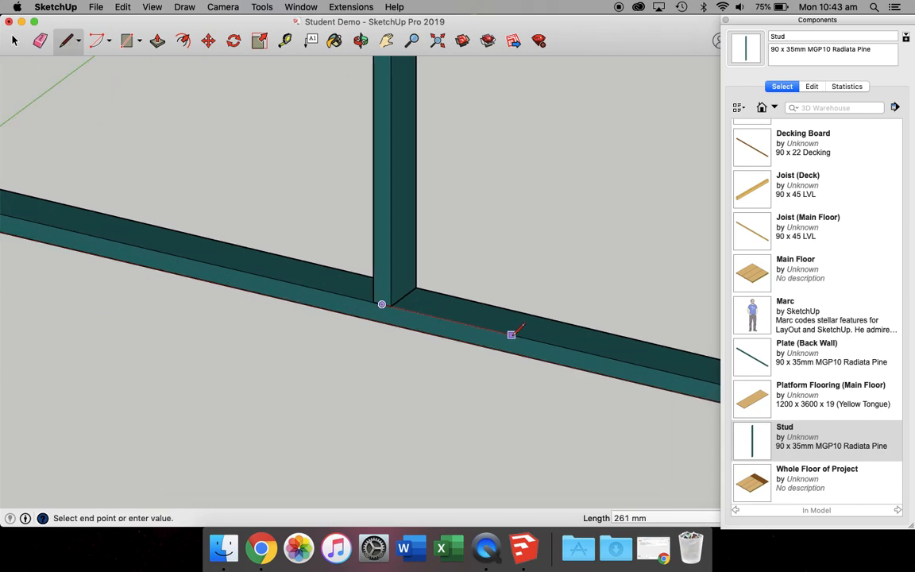
type("600")
key("Return")
scroll(519, 328, "down", 3)
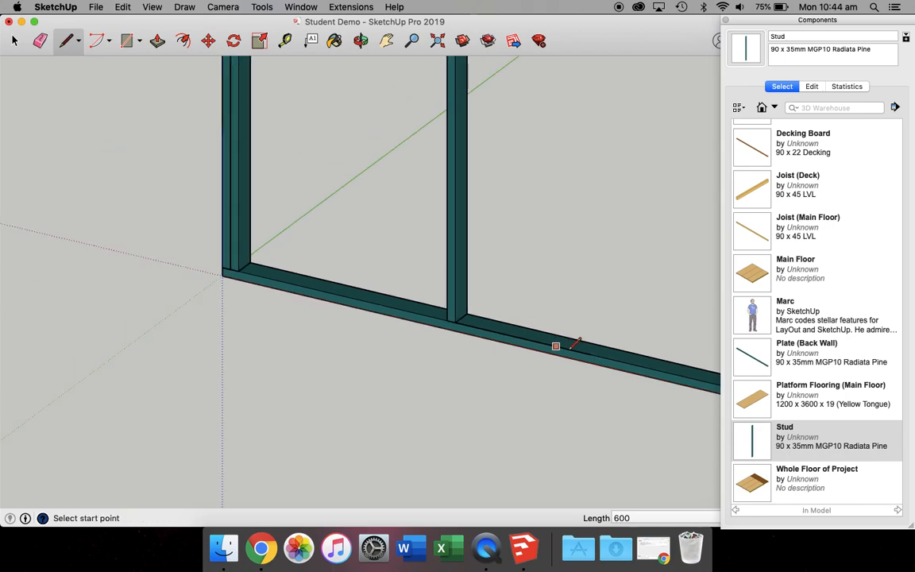
left_click(590, 355)
type("600")
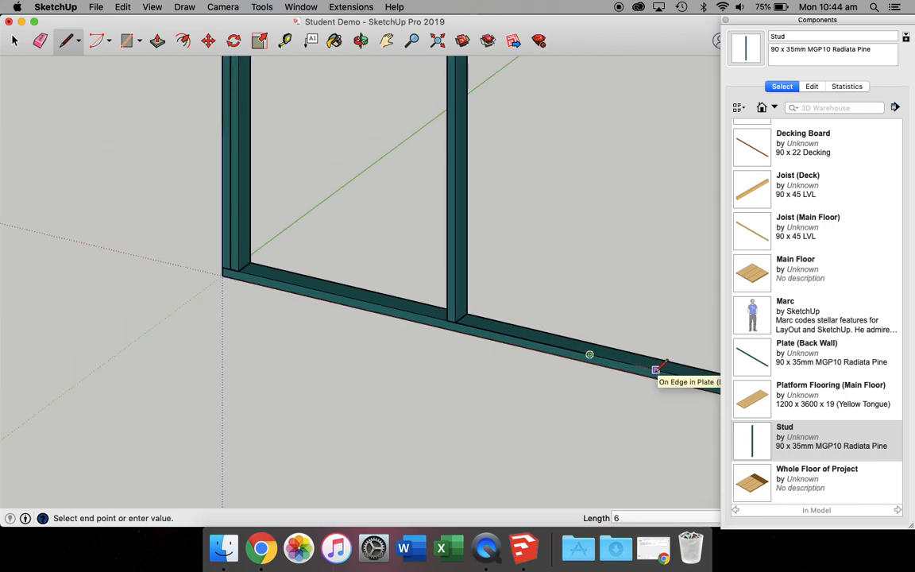
key("Return")
scroll(656, 370, "down", 10)
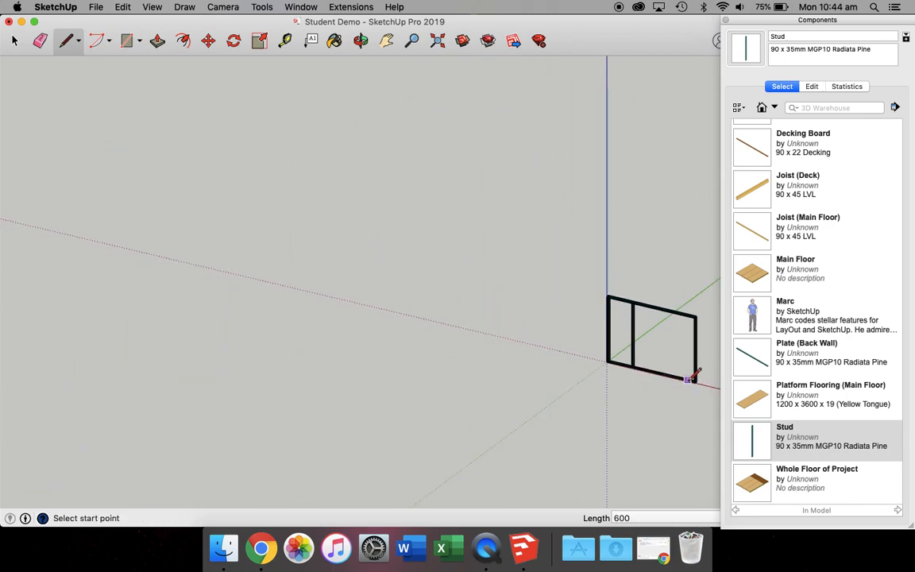
Continue the spacing marks with two more 600 mm lines along the plate's edge towards the far end stud
scroll(632, 366, "up", 10)
left_click(527, 333)
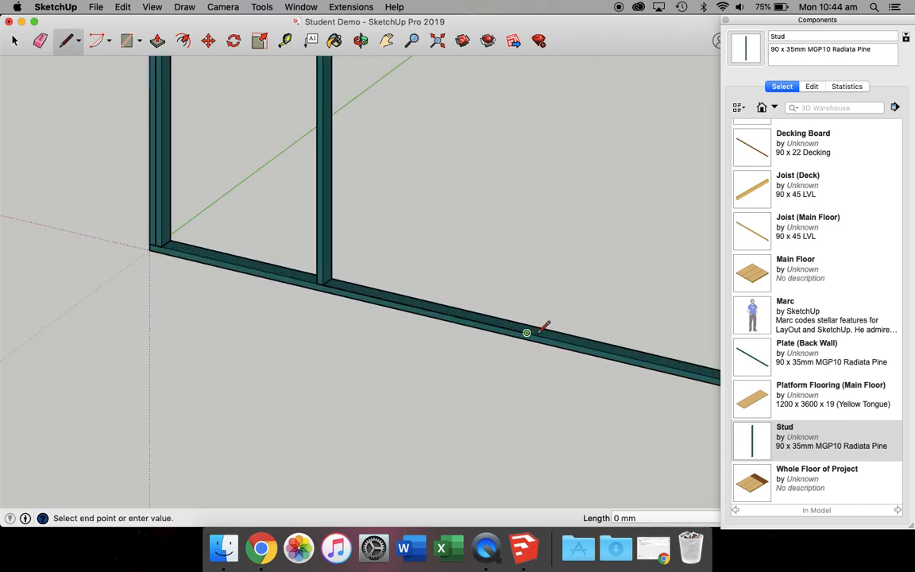
type("6")
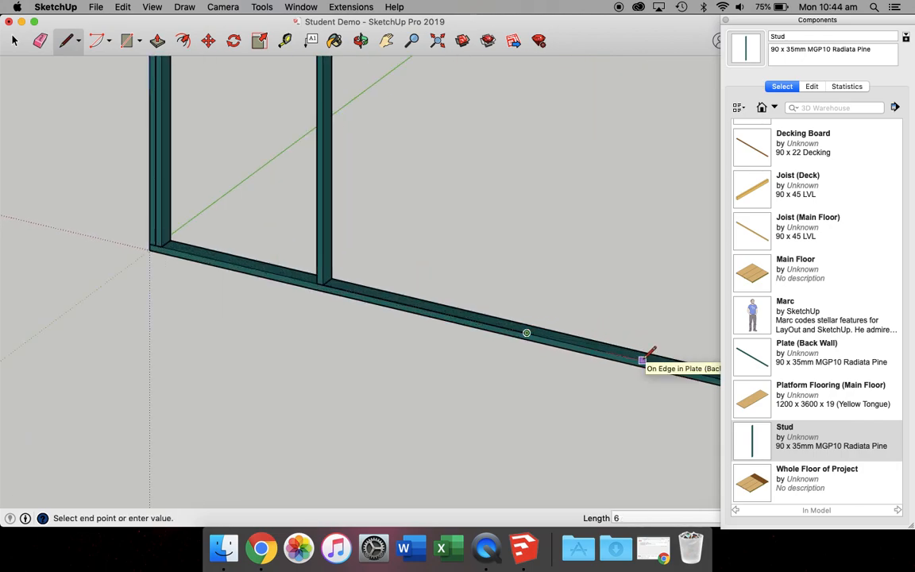
type("00")
key("Return")
scroll(646, 357, "down", 10)
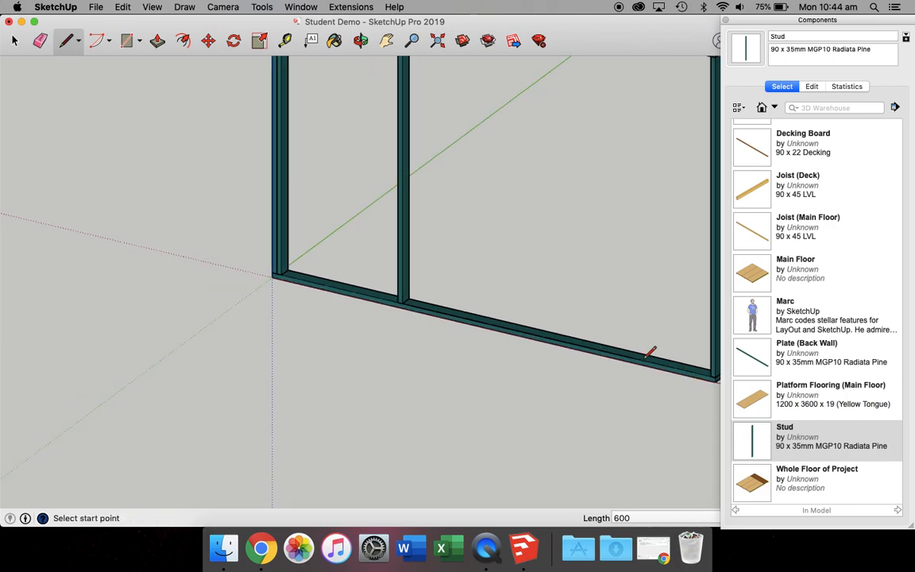
scroll(683, 366, "up", 5)
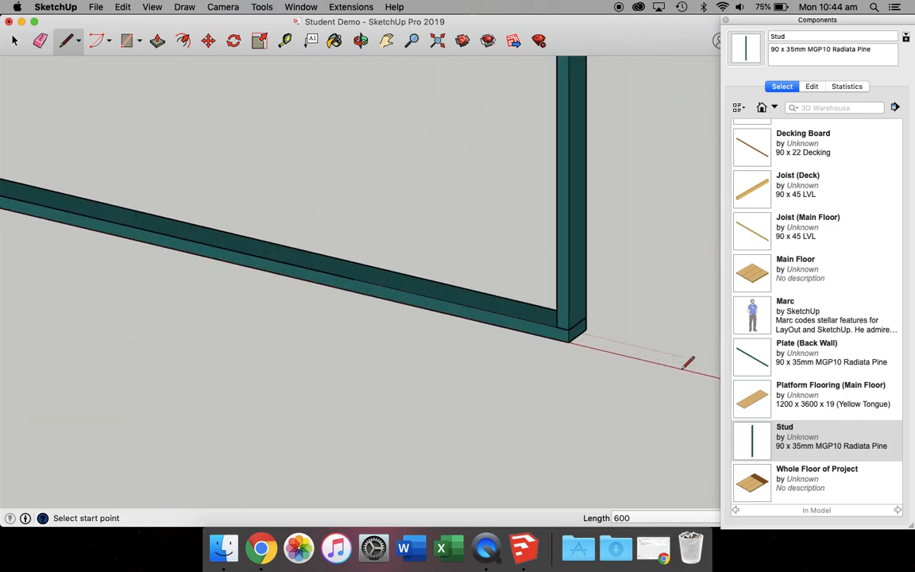
left_click(354, 279)
type("6")
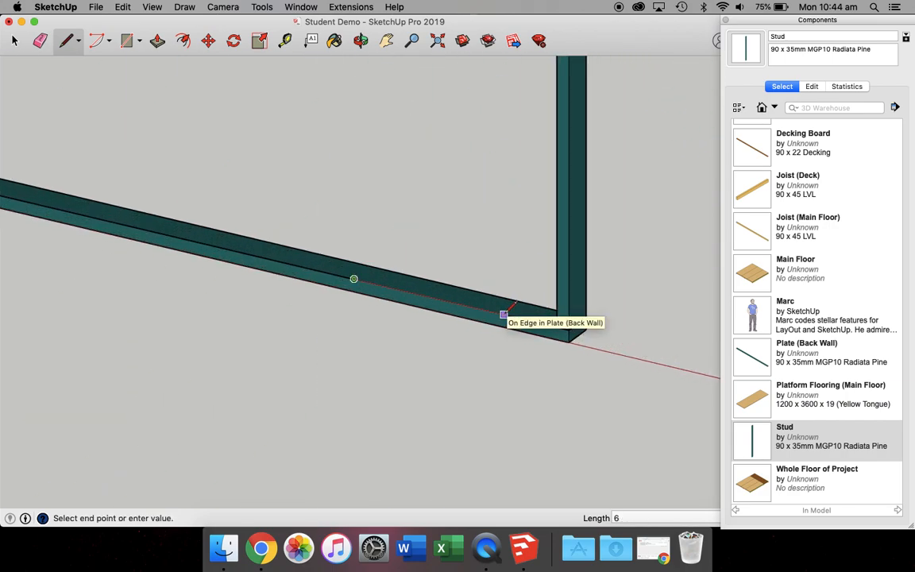
key("Return")
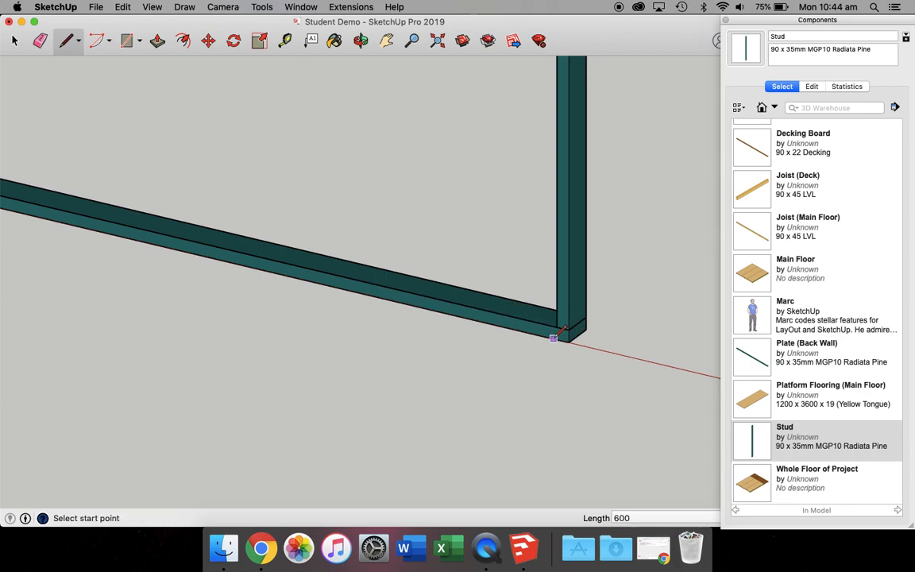
Select the last 600 mm spacing line and examine where its end falls against the far end stud
scroll(556, 321, "up", 2)
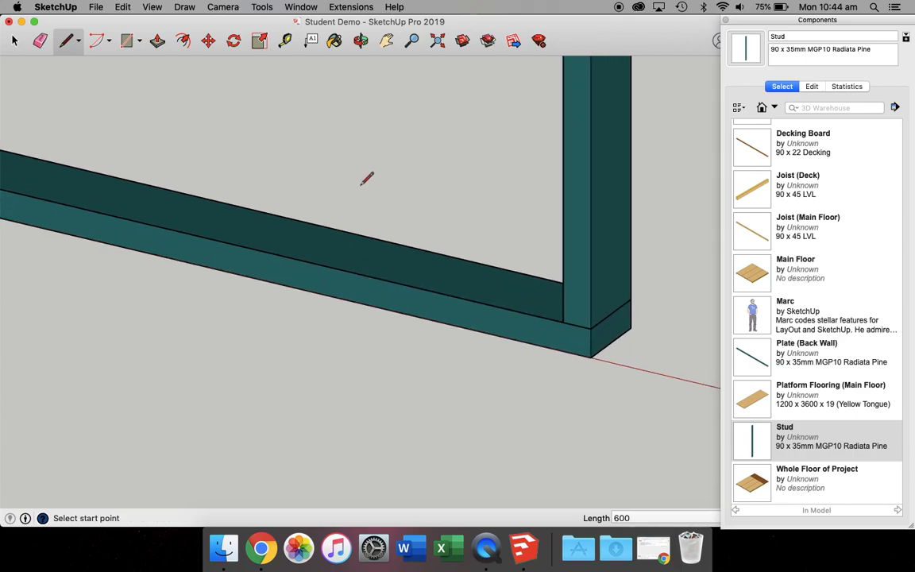
key("space")
left_click(453, 303)
scroll(453, 303, "up", 2)
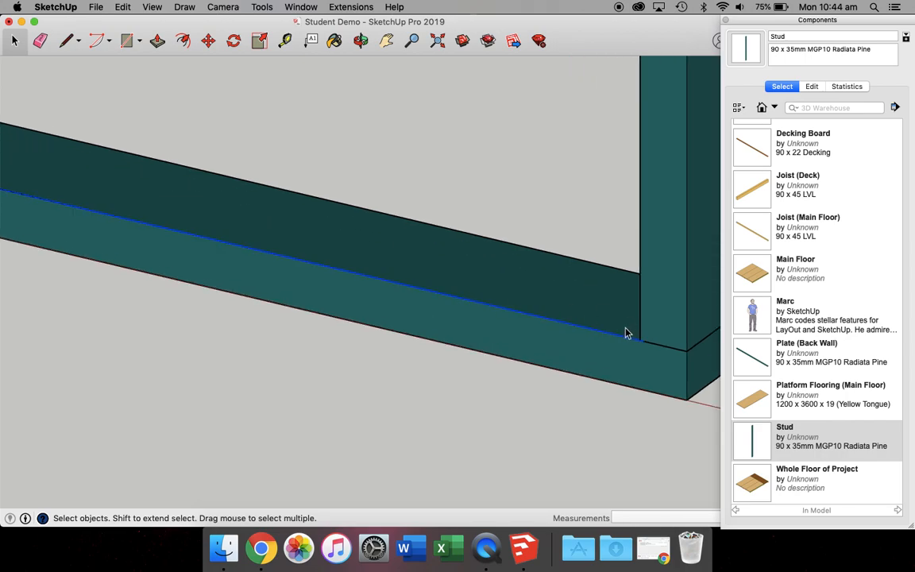
scroll(616, 345, "up", 2)
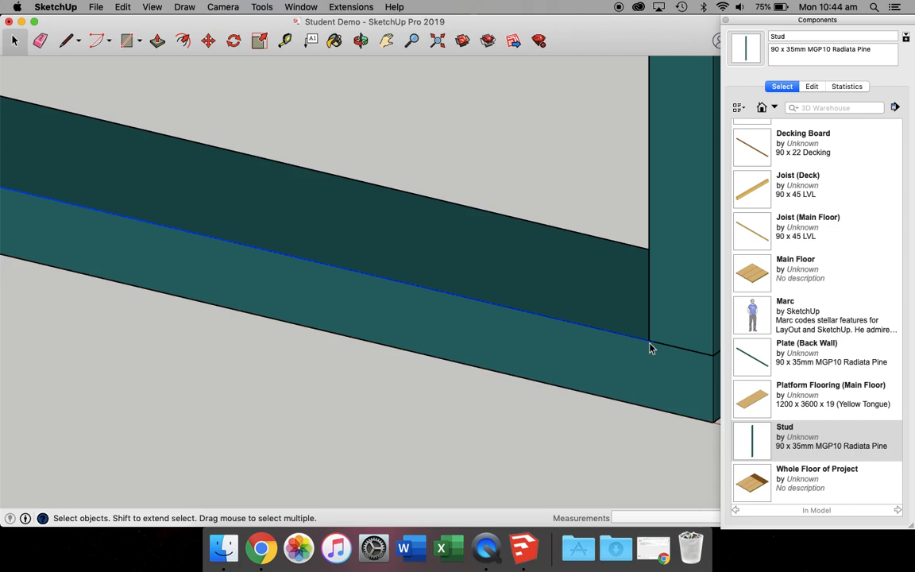
left_click(535, 321)
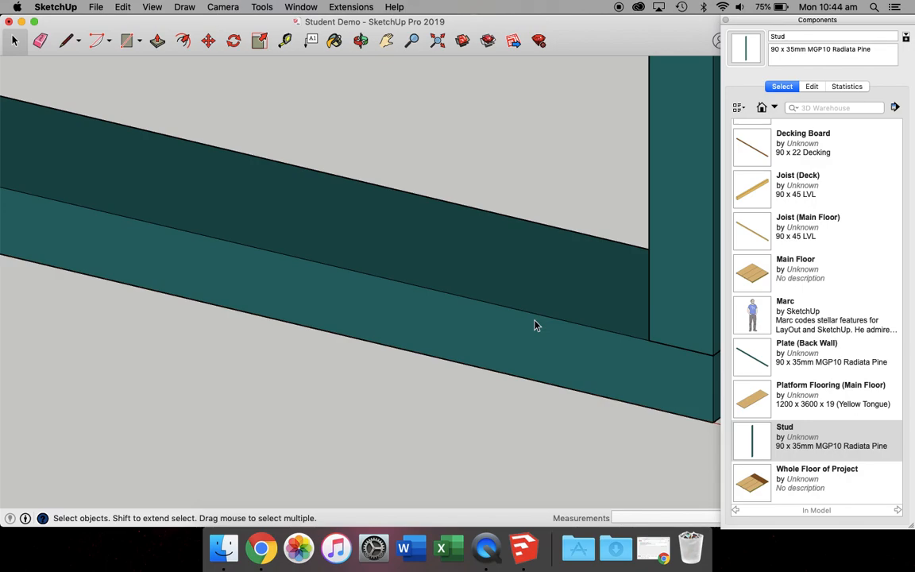
Draw a 600 mm line along the bottom plate's edge from the middle of the far end stud's base back towards the origin
scroll(535, 325, "down", 2)
left_click(67, 40)
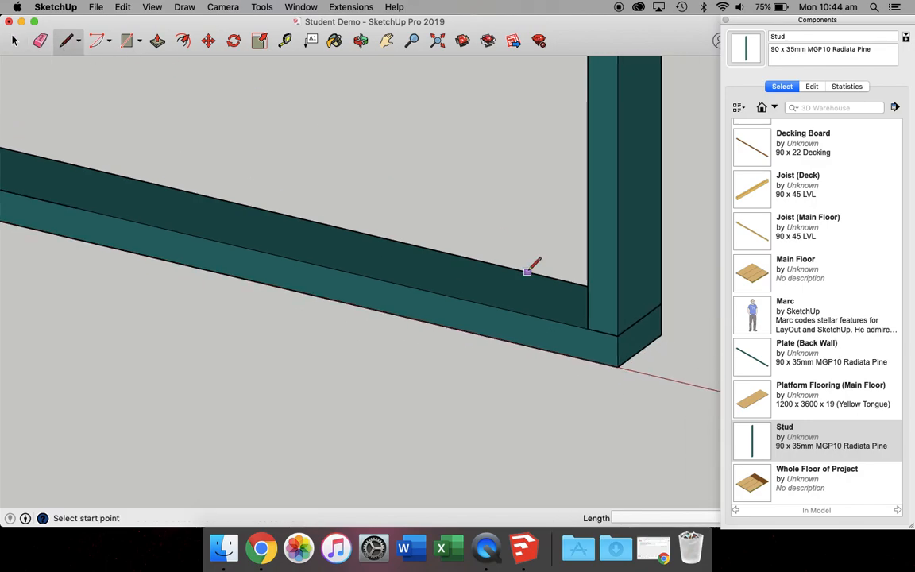
left_click(602, 332)
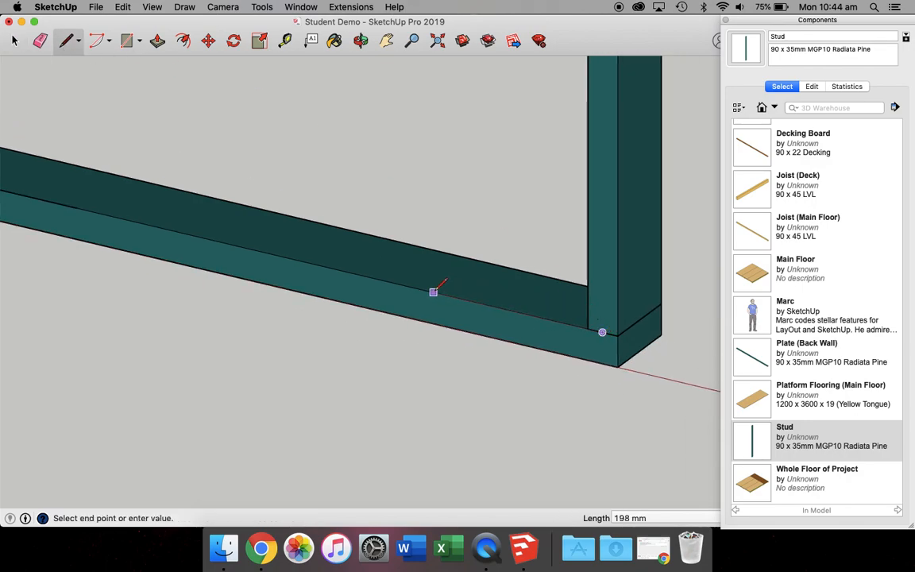
type("600")
key("Return")
scroll(139, 286, "down", 3)
scroll(140, 286, "down", 2)
scroll(484, 287, "down", 3)
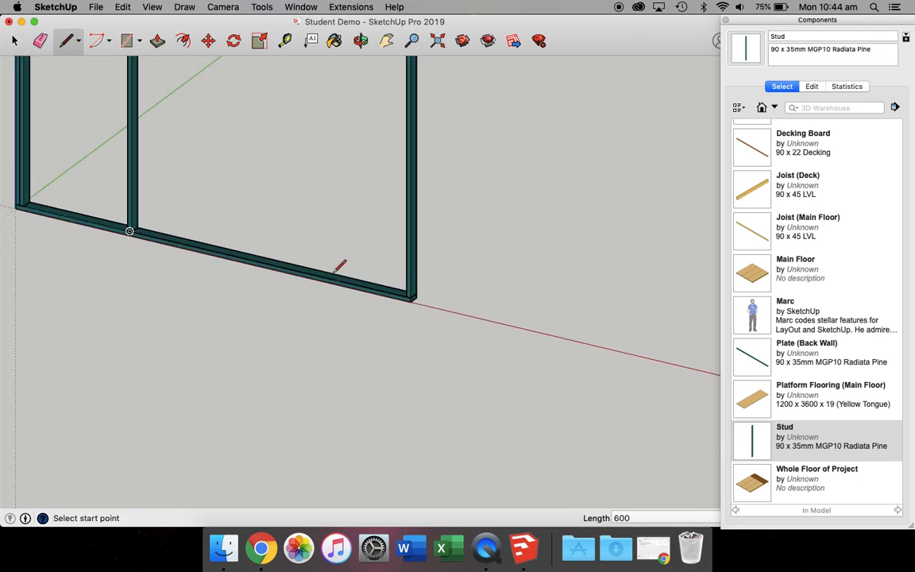
Draw another 600 mm line along the plate's edge from the end of the previous one, continuing towards the origin
scroll(354, 267, "up", 3)
key("space")
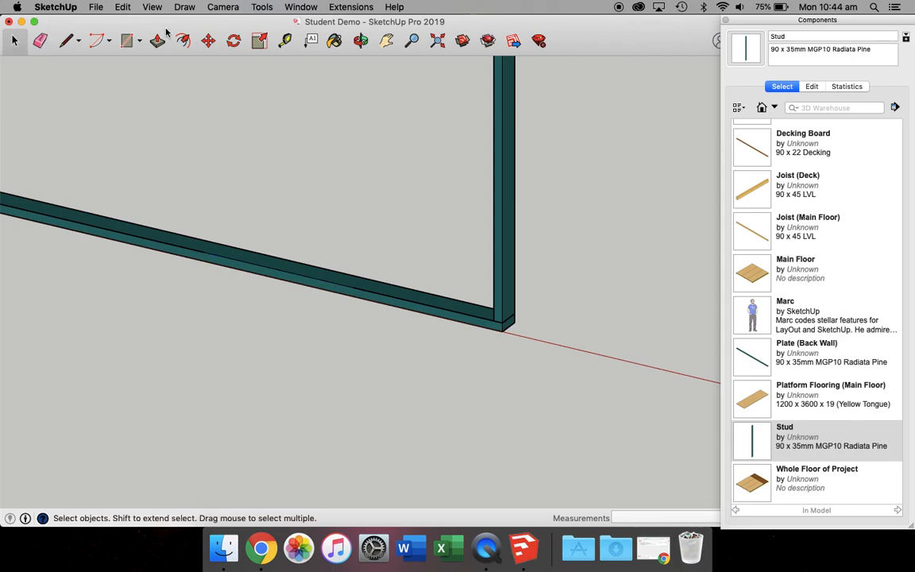
left_click(68, 38)
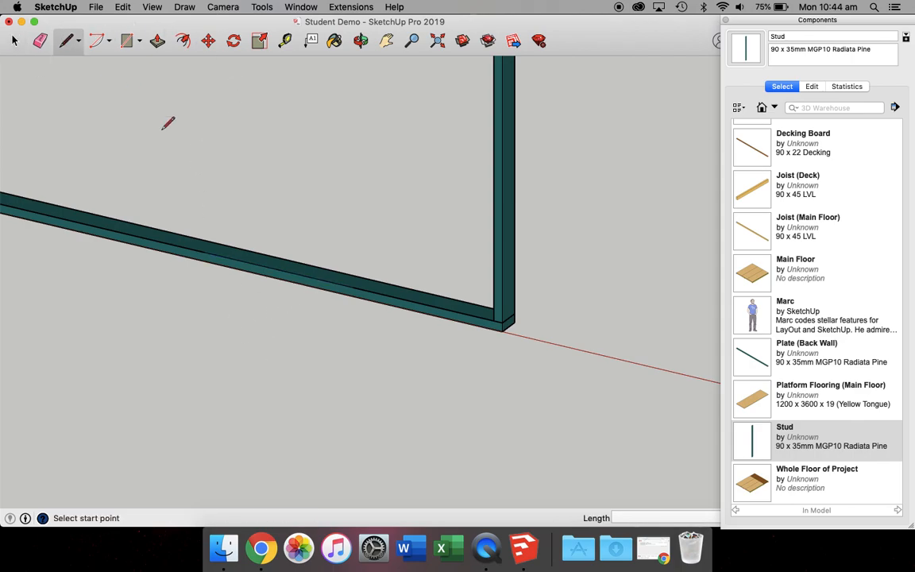
left_click(352, 287)
type("600")
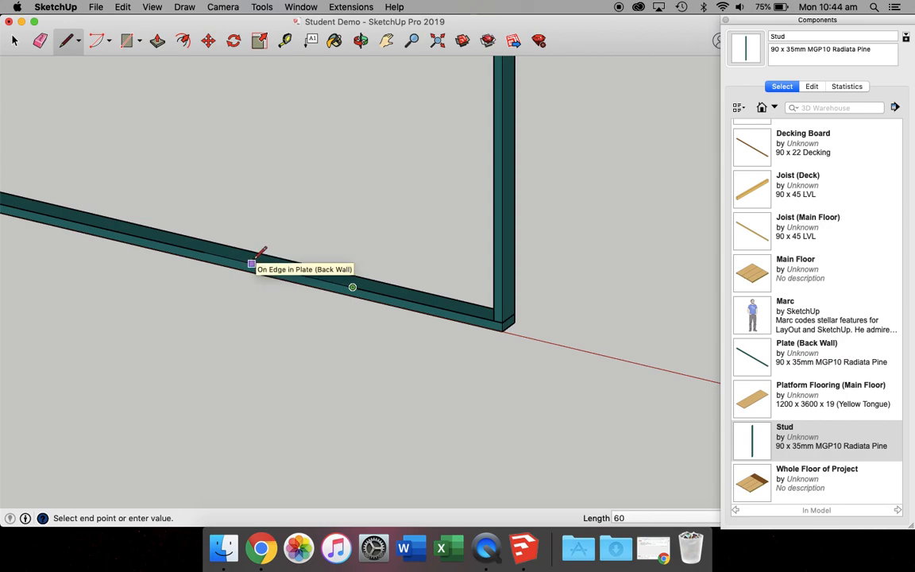
key("Return")
Measure the gap between the neighbouring spacing line endpoints on the bottom plate and select the intermediate stud
scroll(200, 254, "up", 6)
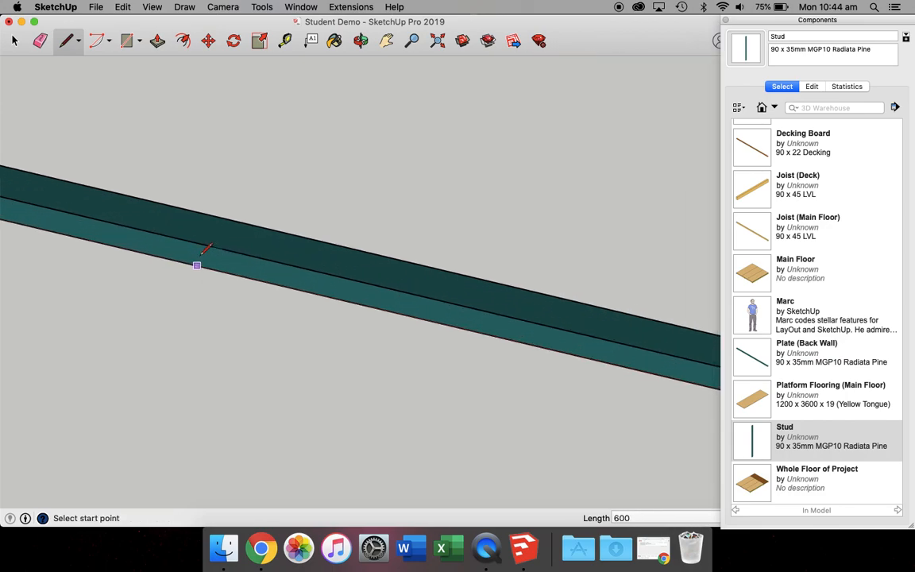
left_click(216, 245)
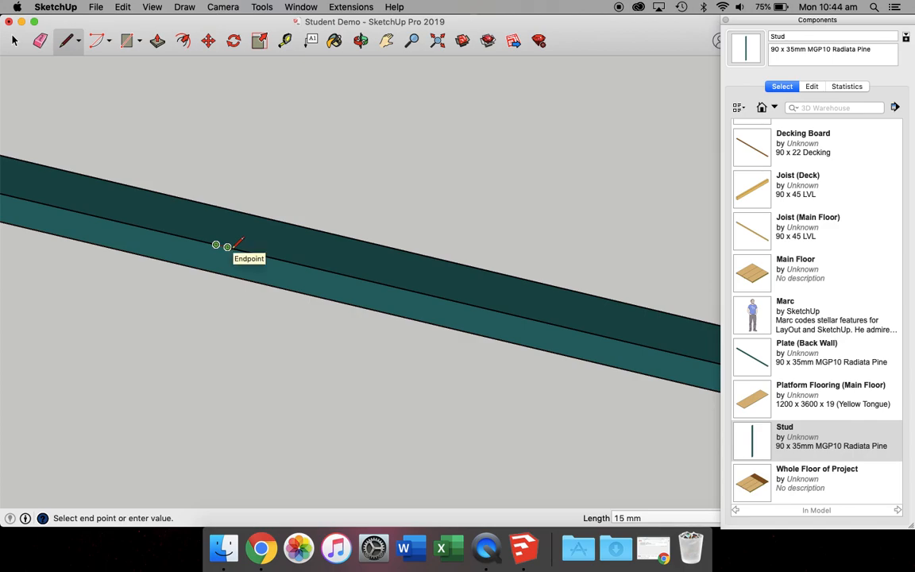
scroll(229, 243, "down", 8)
left_click(14, 40)
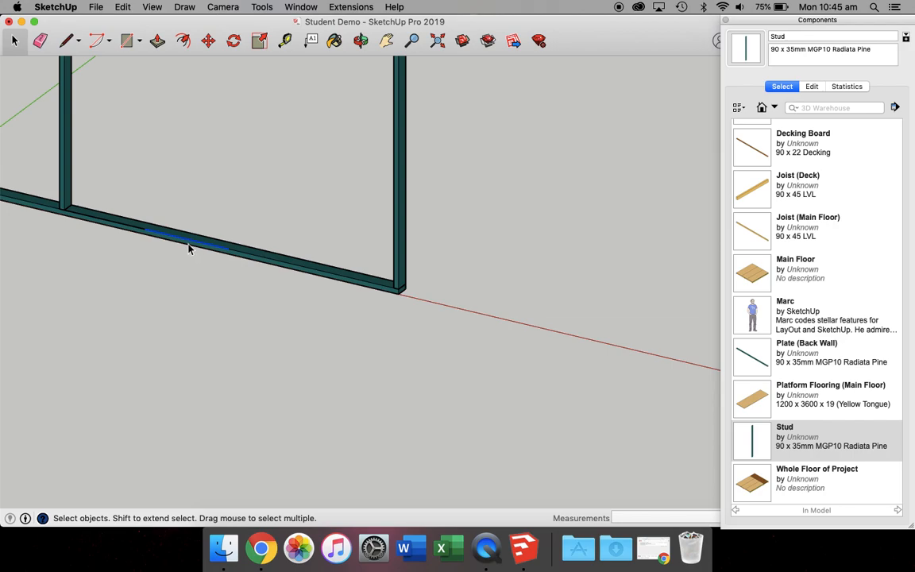
left_click(64, 212)
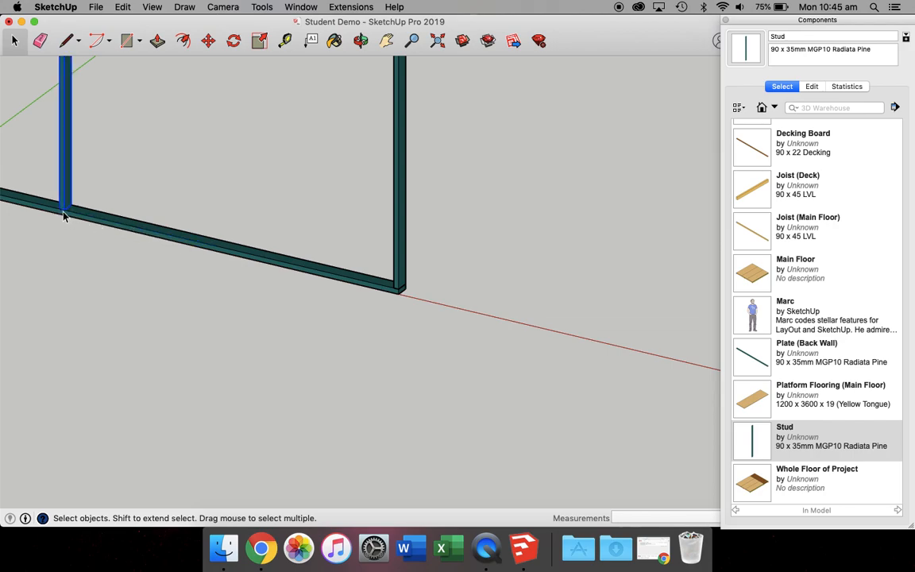
Draw a 450 mm spacing line along the bottom plate from the middle of the intermediate stud's base towards the far end stud
left_click(118, 262)
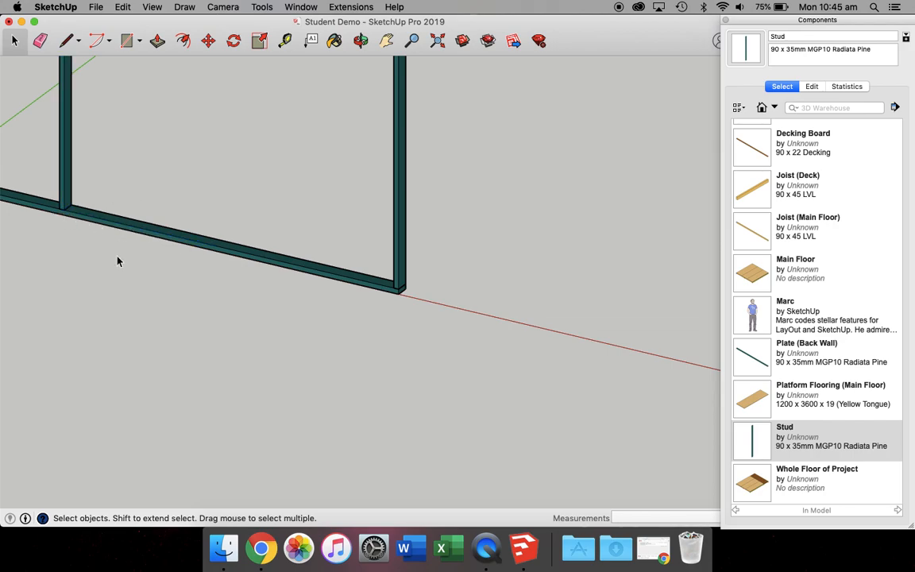
left_click(63, 41)
scroll(36, 206, "up", 5)
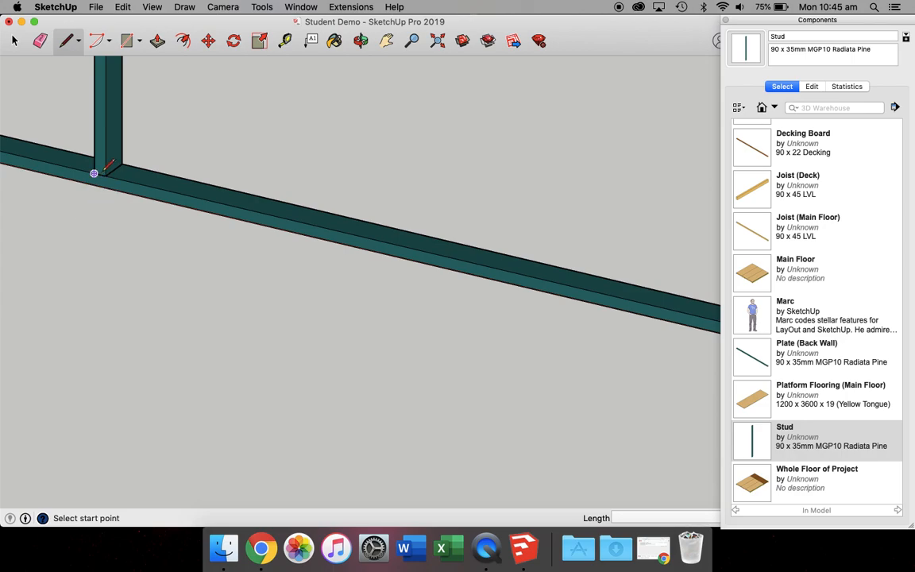
scroll(93, 172, "up", 1)
scroll(93, 173, "up", 1)
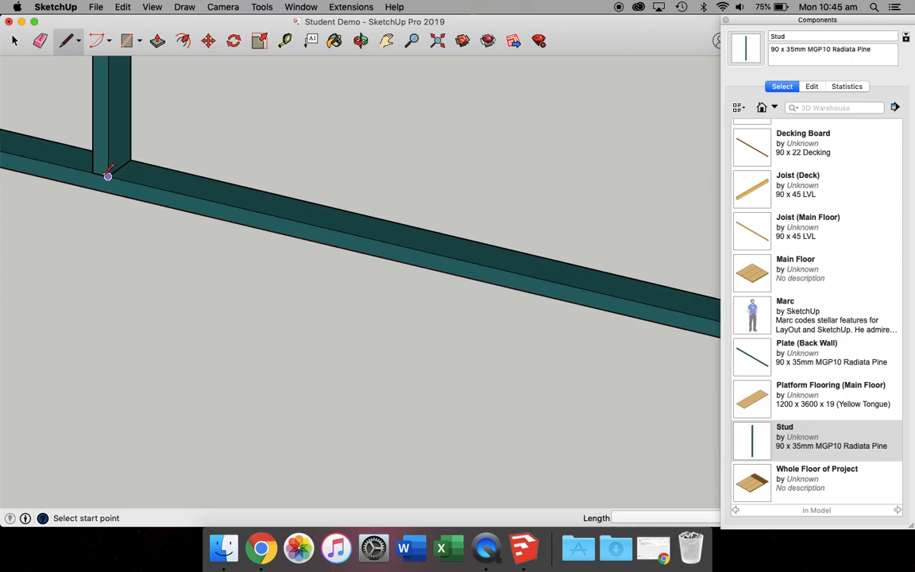
scroll(97, 172, "up", 1)
left_click(102, 174)
scroll(195, 266, "down", 6)
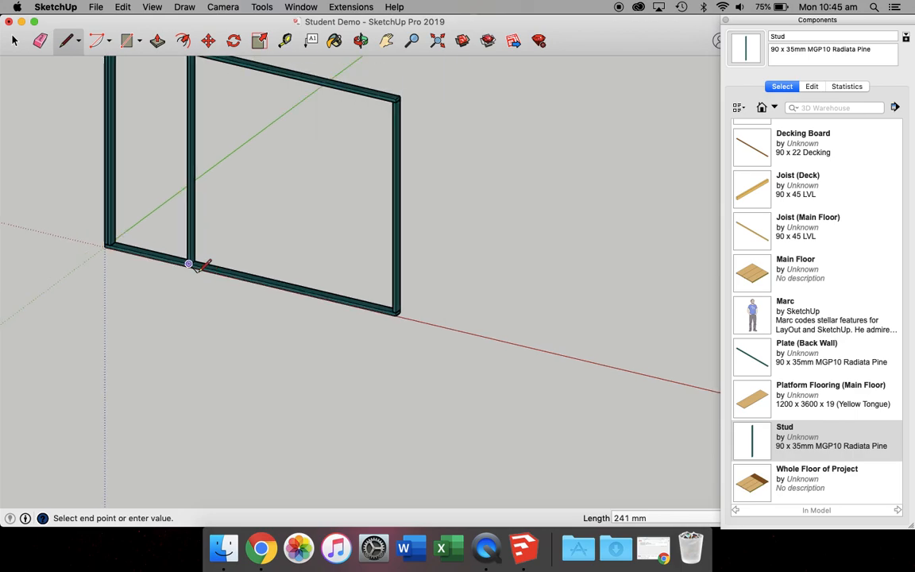
scroll(317, 302, "up", 6)
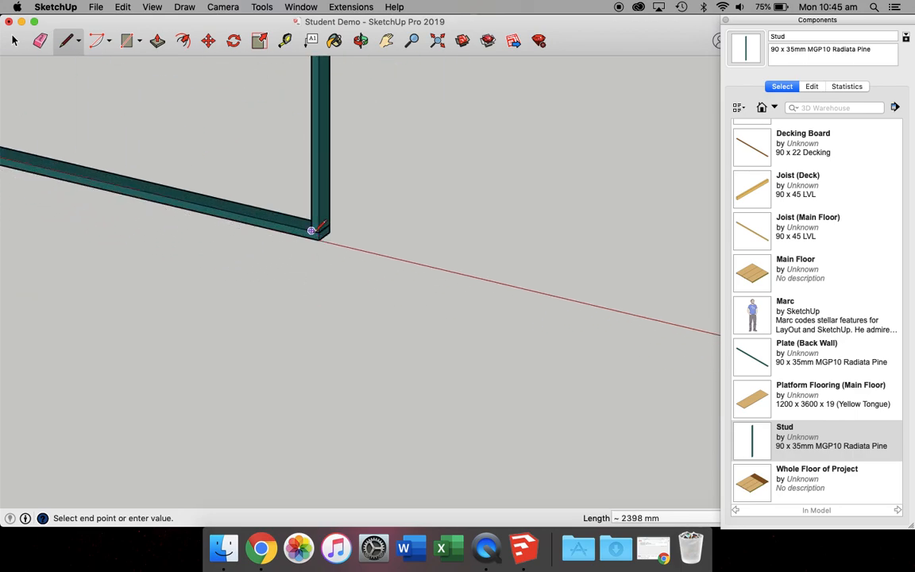
scroll(311, 231, "up", 4)
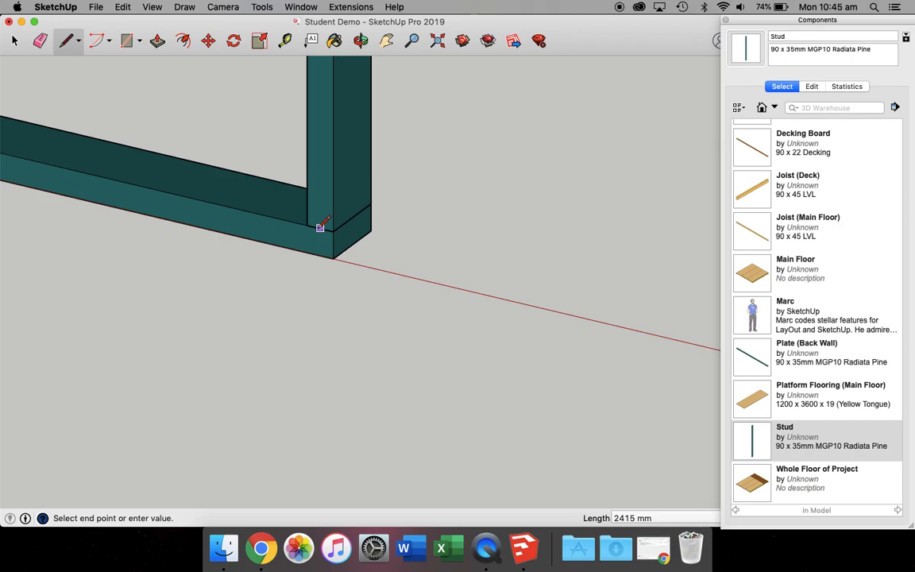
scroll(319, 228, "down", 6)
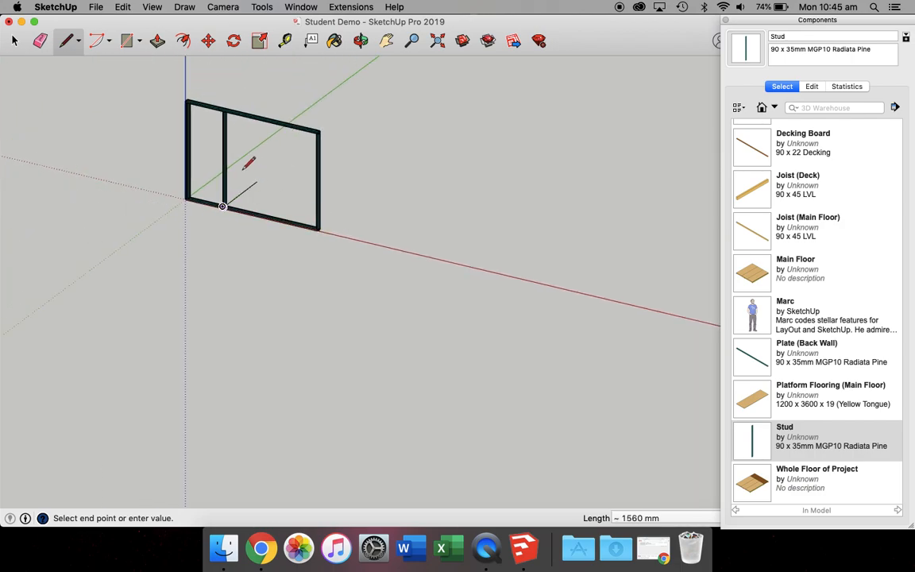
scroll(248, 159, "up", 8)
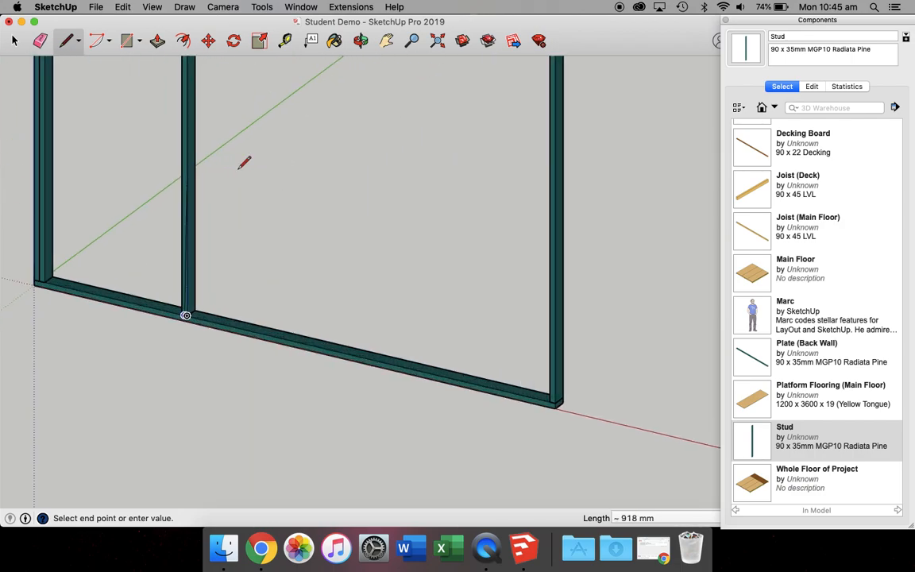
type("450")
key("Return")
Draw the second and third 450 mm spacing lines end to end along the bottom plate, continuing towards the far end stud
left_click(252, 332)
key("Escape")
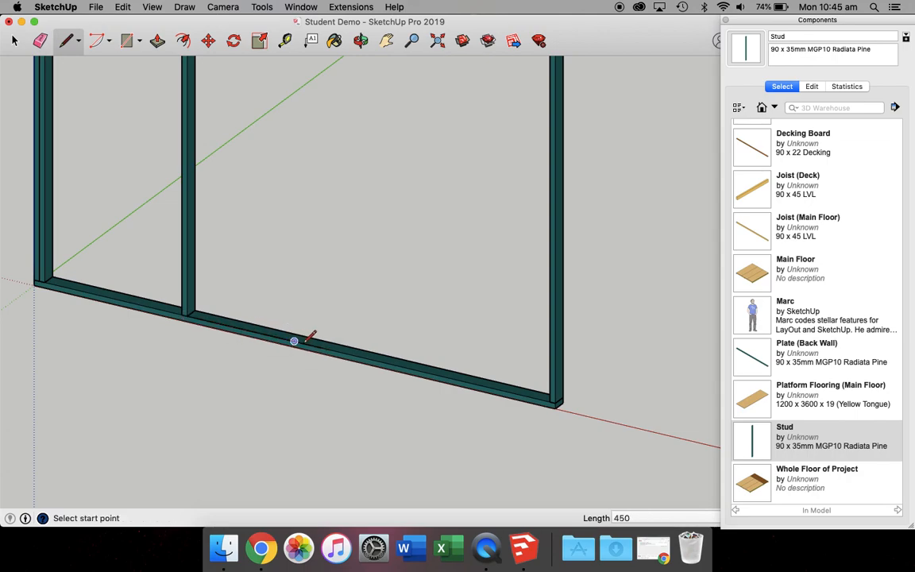
left_click(321, 348)
type("450")
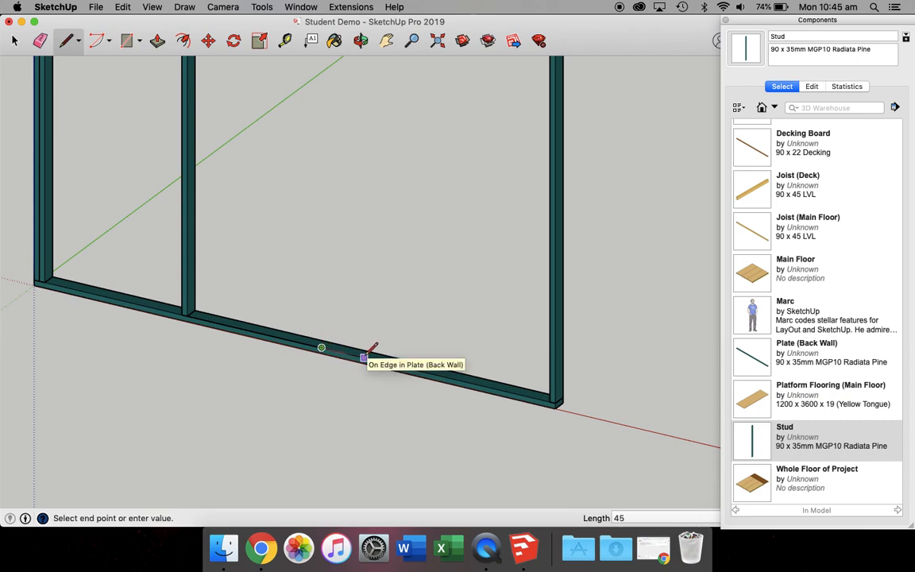
key("Return")
Draw the fourth and fifth 450 mm spacing lines end to end along the bottom plate, up to just before the far end stud
scroll(550, 401, "up", 3)
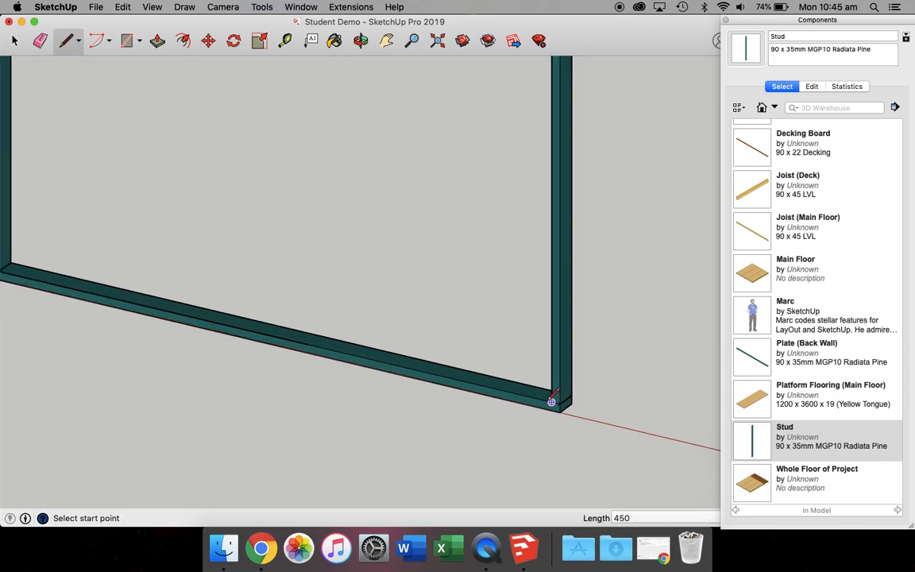
left_click(308, 344)
type("450")
key("Return")
left_click(413, 368)
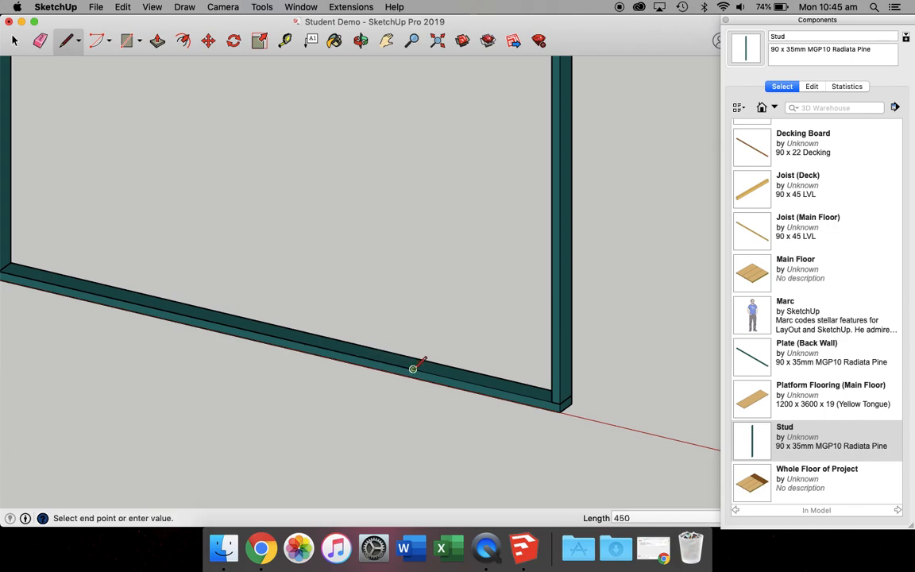
type("450")
key("Return")
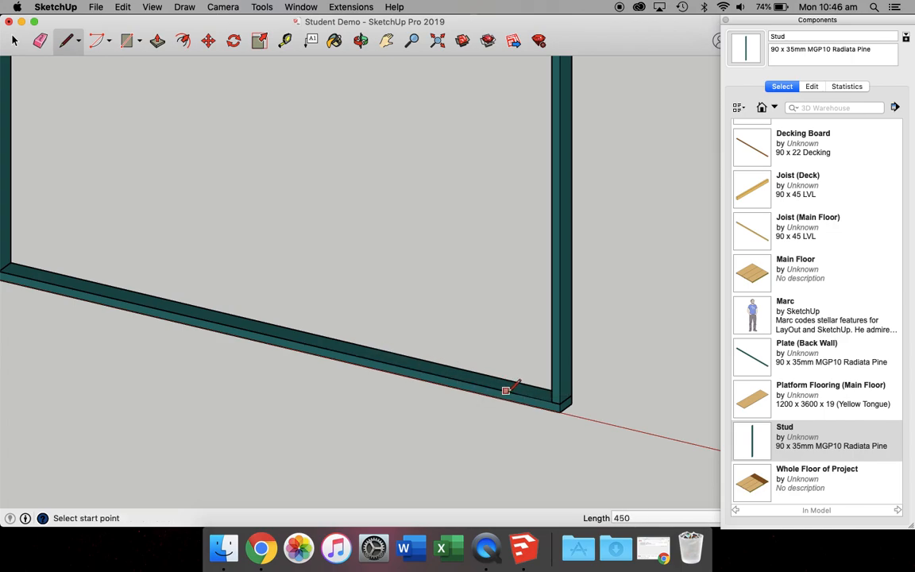
Insert a Stud component and centre its base on the last 450 mm mark beside the far end stud
left_click(751, 439)
scroll(477, 318, "up", 2)
scroll(481, 318, "up", 2)
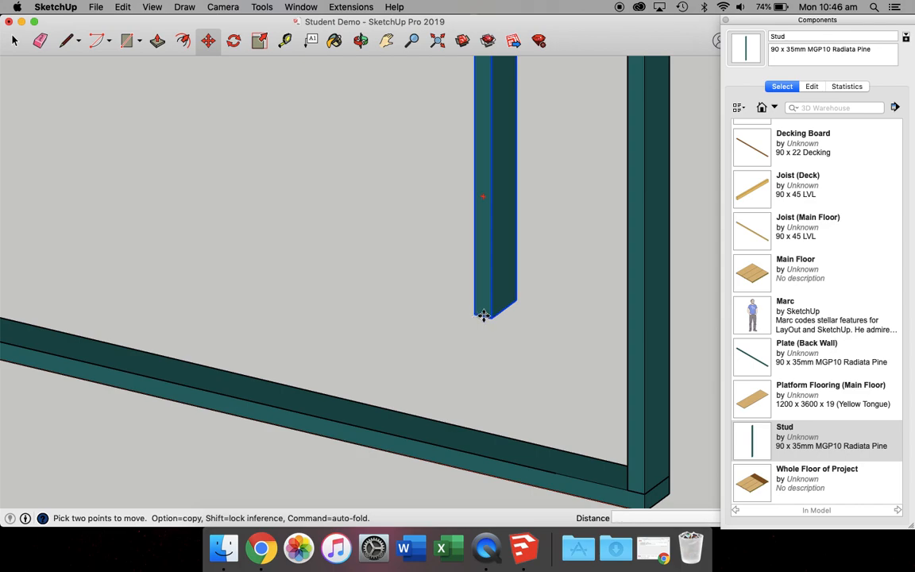
left_click(556, 472)
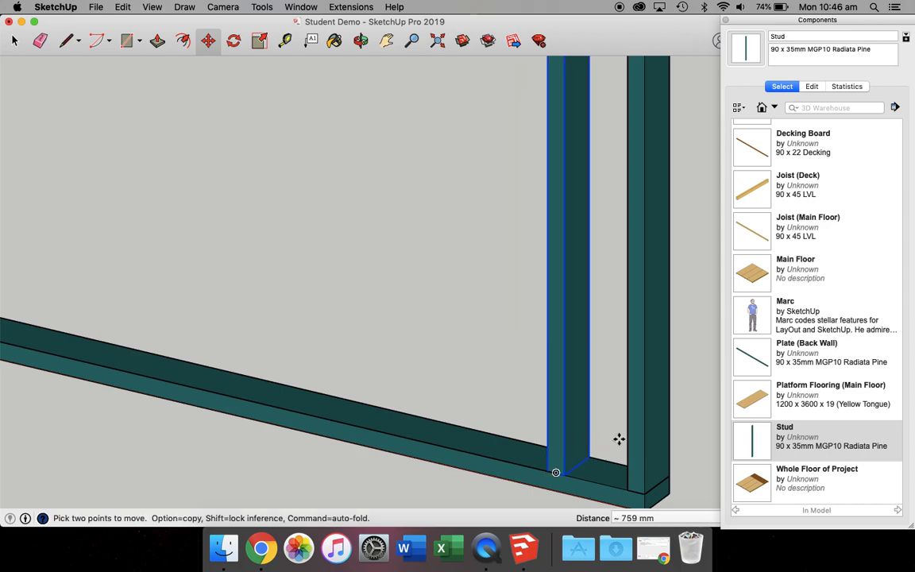
Insert another Stud and move it by its base midpoint onto the fourth 450 mm mark on the bottom plate
left_click(751, 440)
left_click(356, 346)
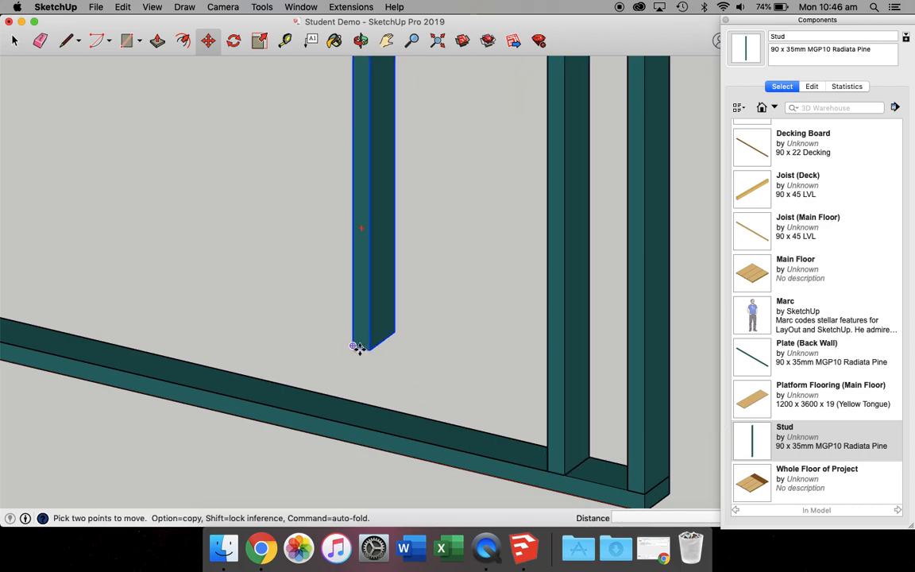
left_click(356, 348)
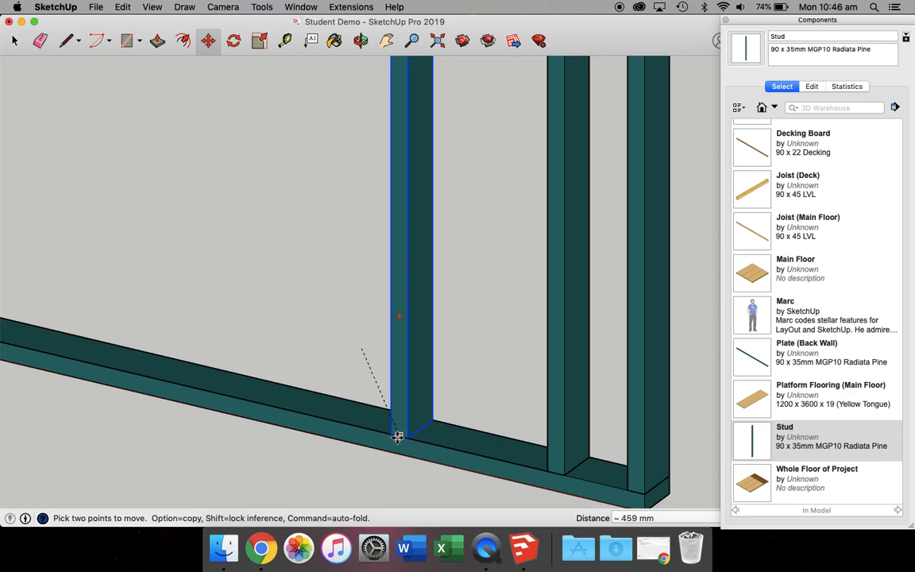
left_click(337, 421)
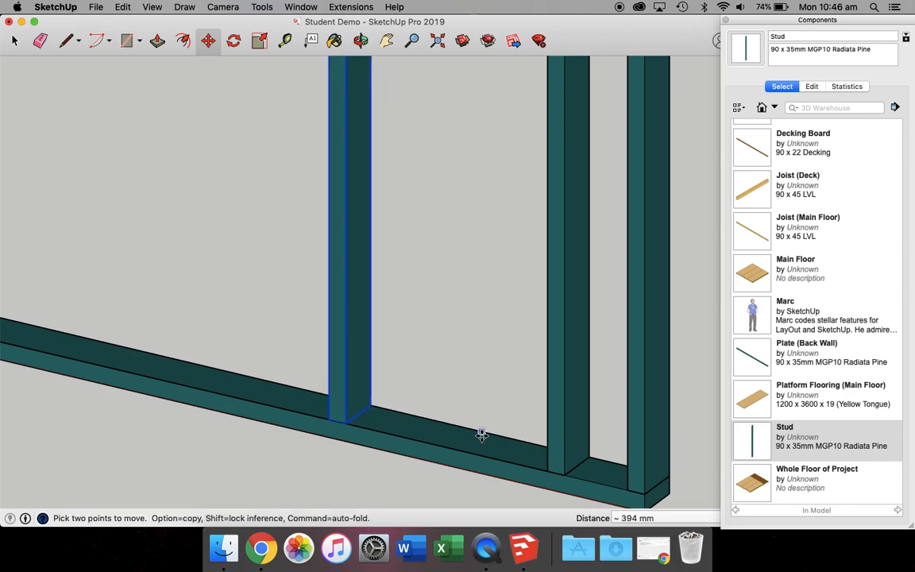
scroll(481, 434, "down", 6)
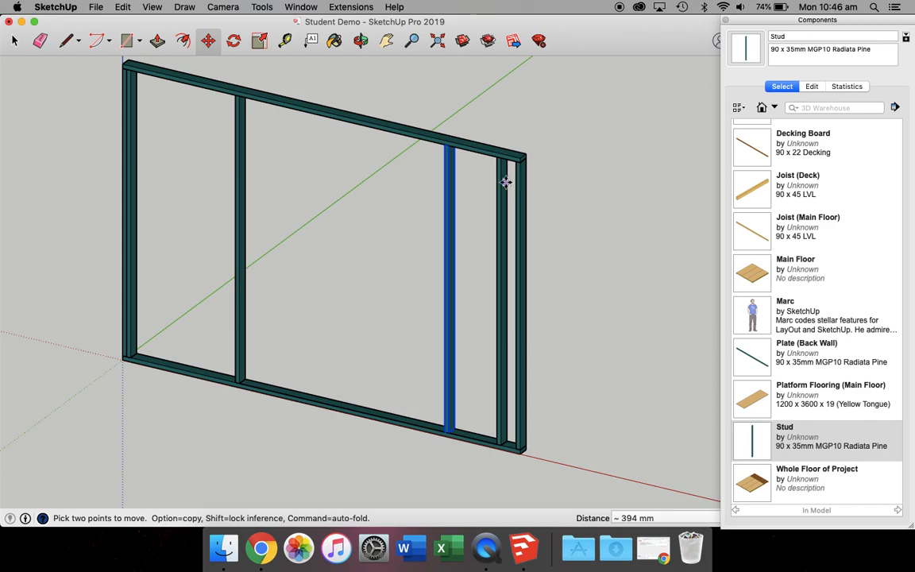
Insert a further Stud and move it by its base midpoint onto the third 450 mm mark on the bottom plate
left_click(752, 440)
scroll(396, 423, "up", 5)
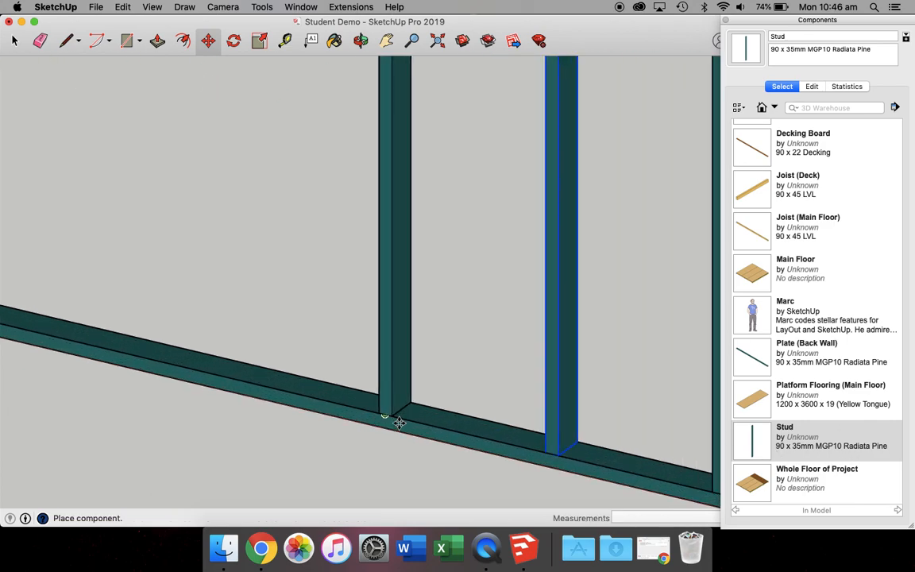
left_click(373, 346)
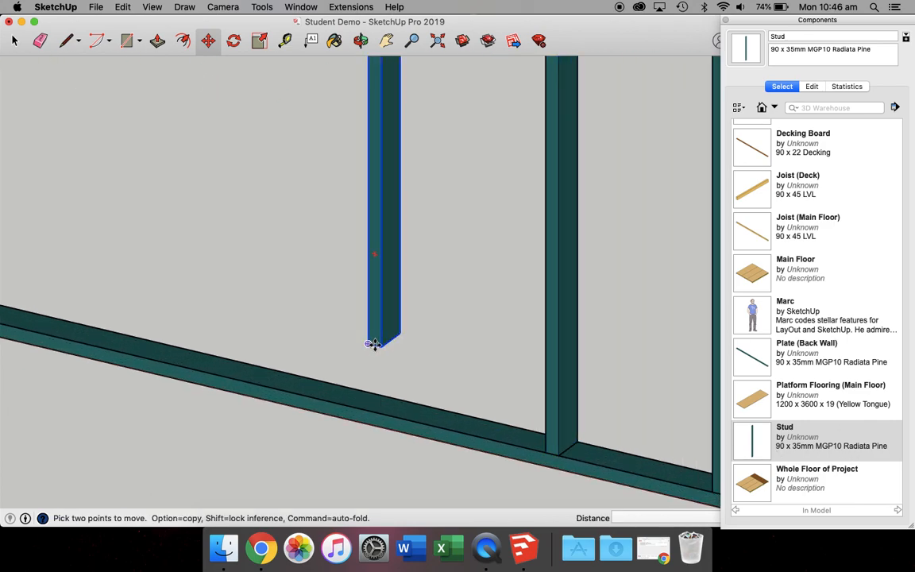
scroll(370, 342, "up", 5)
left_click(366, 336)
scroll(347, 361, "down", 6)
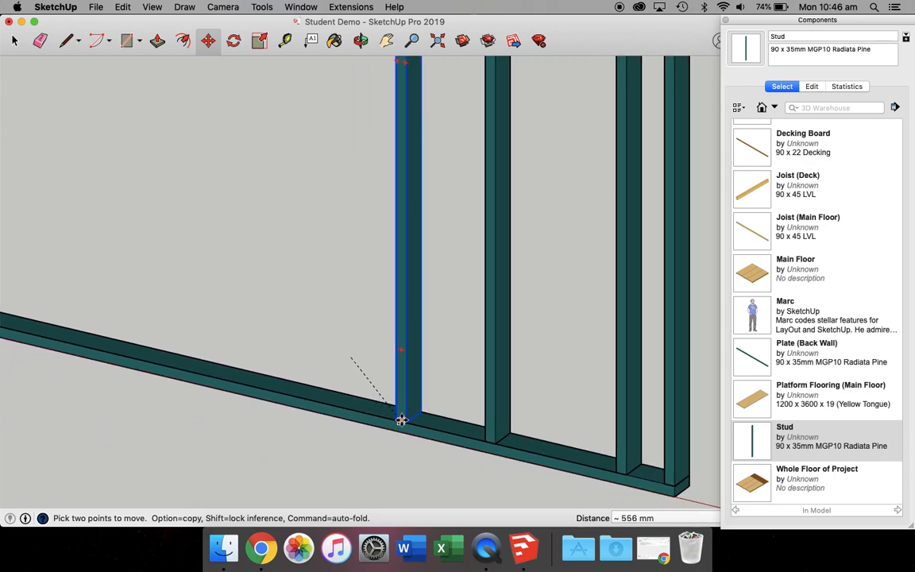
left_click(362, 410)
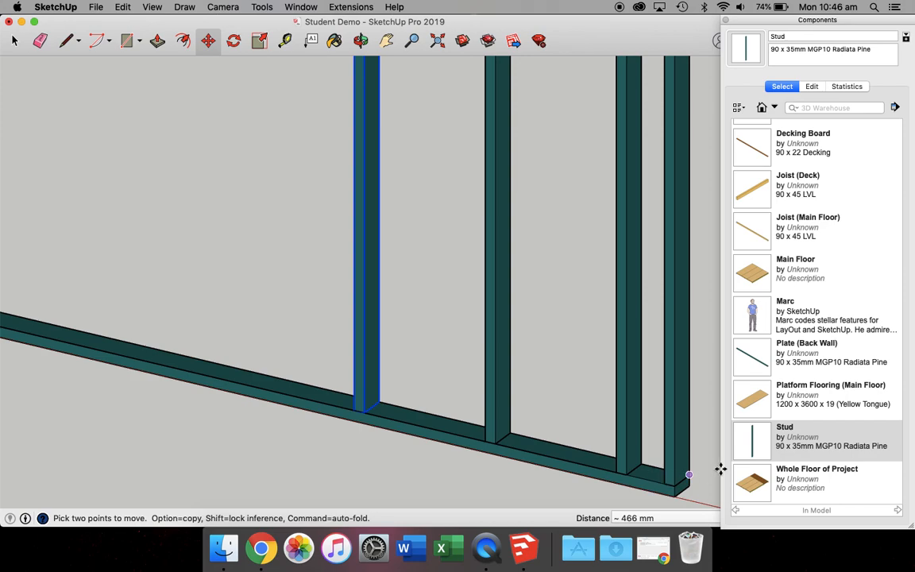
Insert a Stud and move it by its base midpoint onto the second 450 mm mark from the original intermediate stud
left_click(752, 440)
left_click(233, 347)
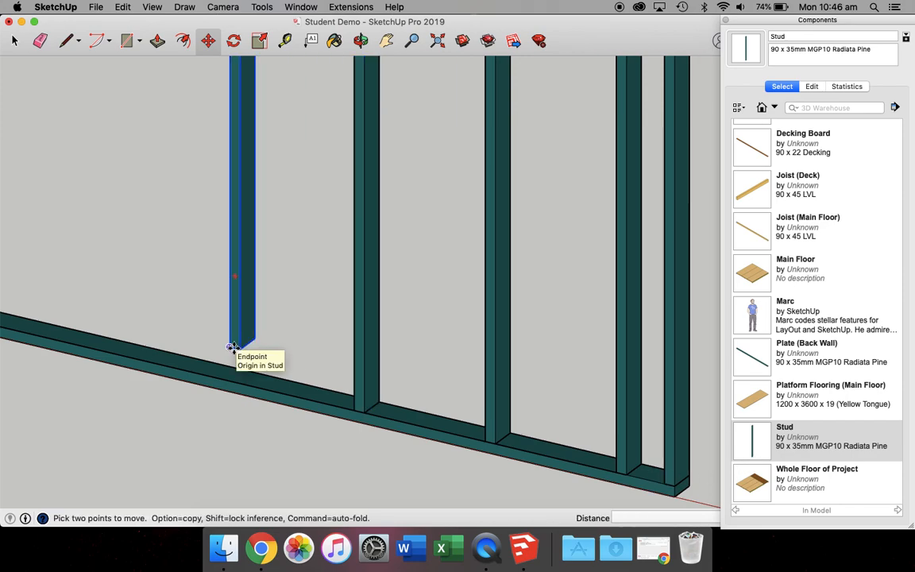
scroll(233, 347, "up", 3)
left_click(235, 348)
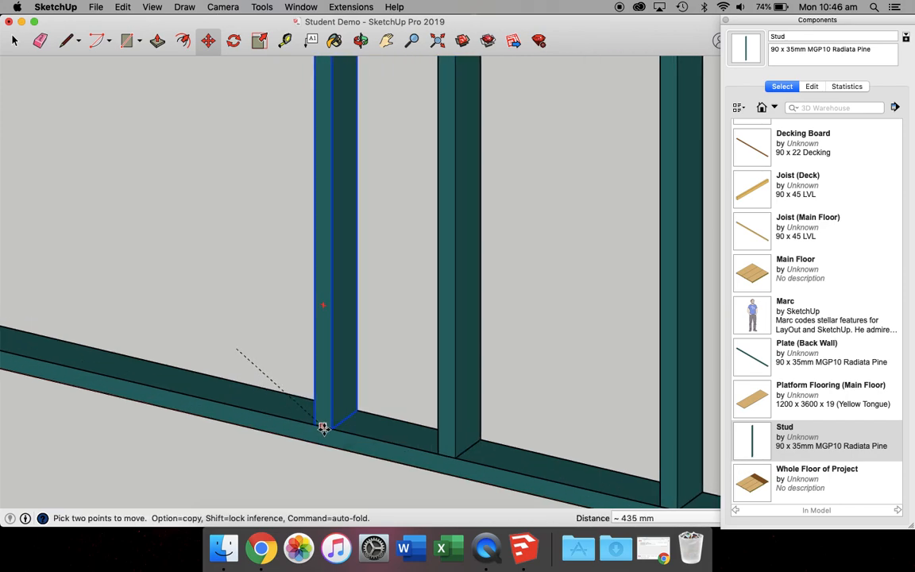
left_click(224, 404)
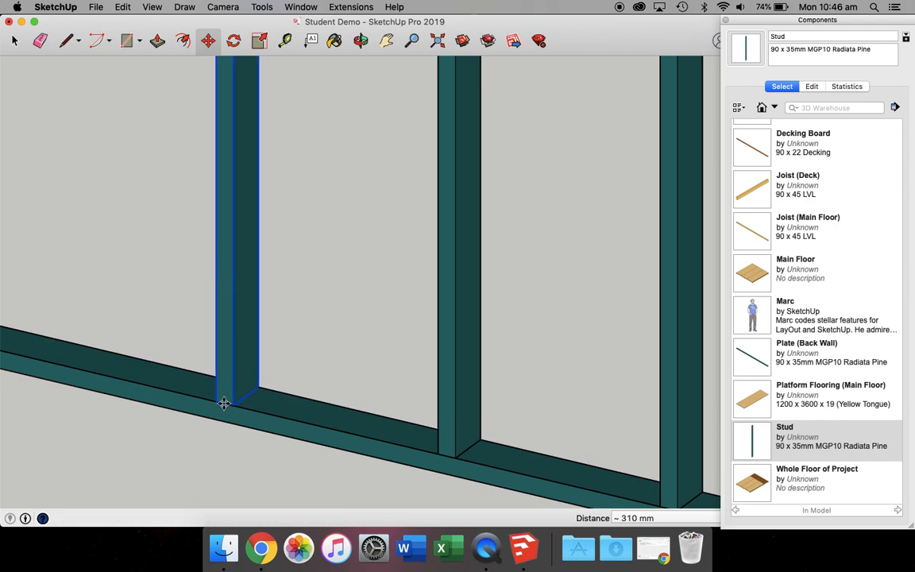
scroll(362, 404, "down", 4)
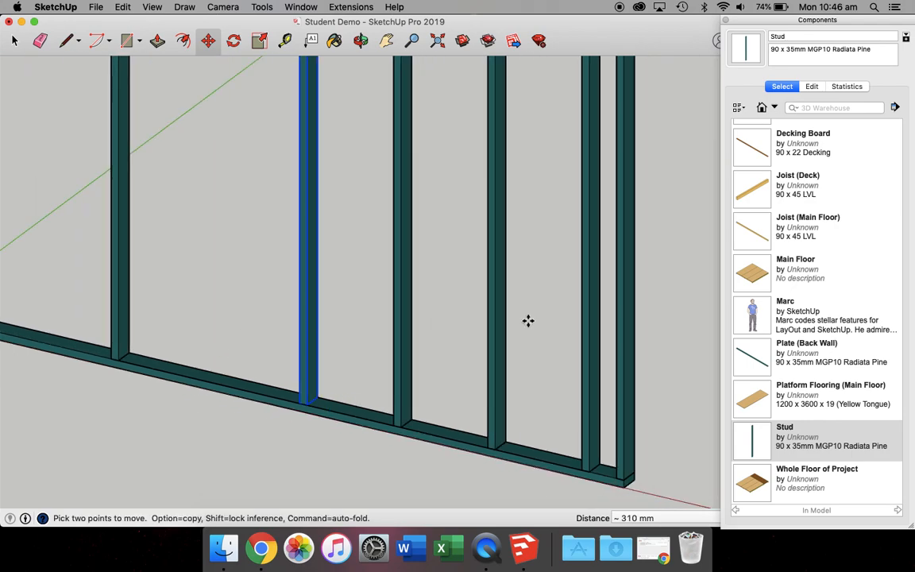
Insert the last Stud and move it by its base midpoint onto the first 450 mm mark beyond the original intermediate stud
left_click(755, 443)
left_click(200, 351)
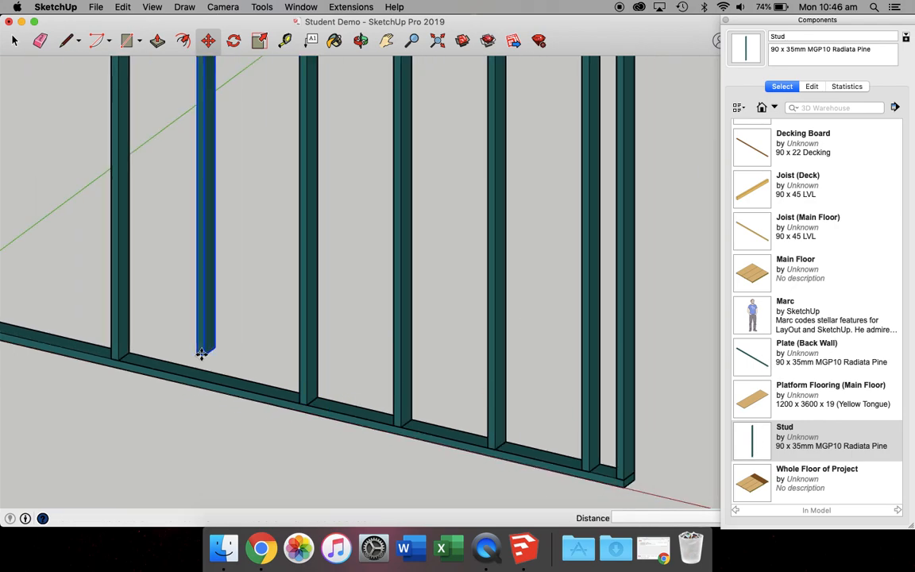
scroll(198, 353, "up", 5)
left_click(200, 355)
left_click(240, 449)
scroll(354, 368, "down", 1)
scroll(353, 368, "down", 8)
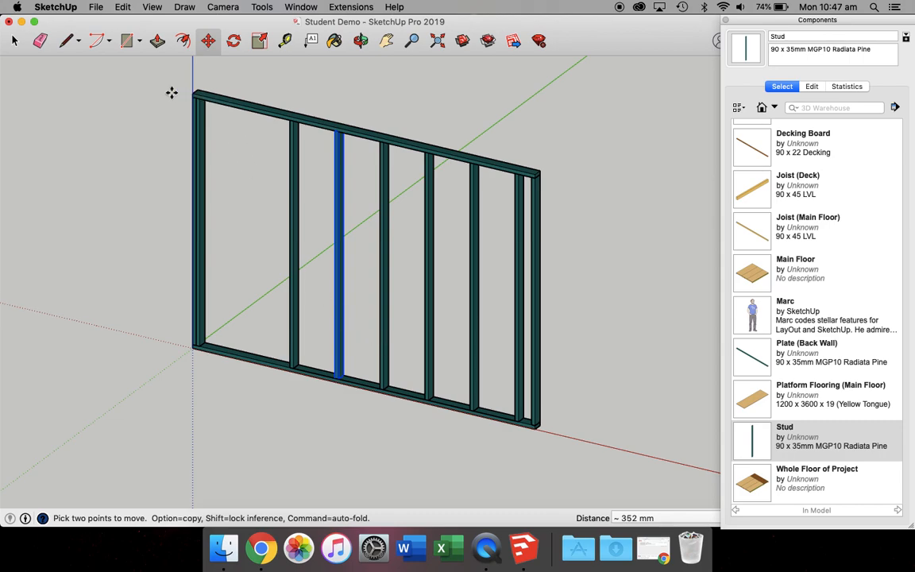
Draw a 2100 mm vertical line from the bottom plate up the inner front edge of the doubled studs at the origin
scroll(172, 93, "up", 3)
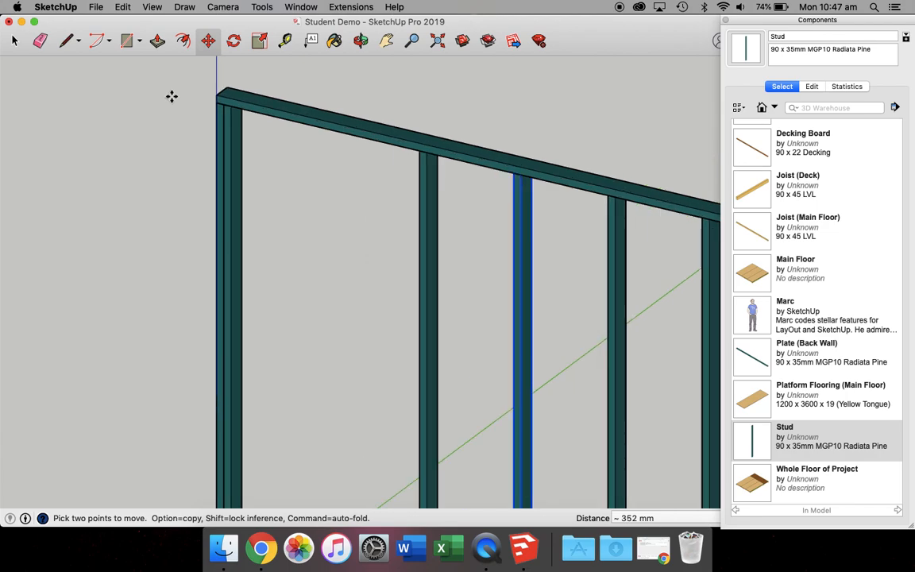
scroll(171, 97, "down", 5)
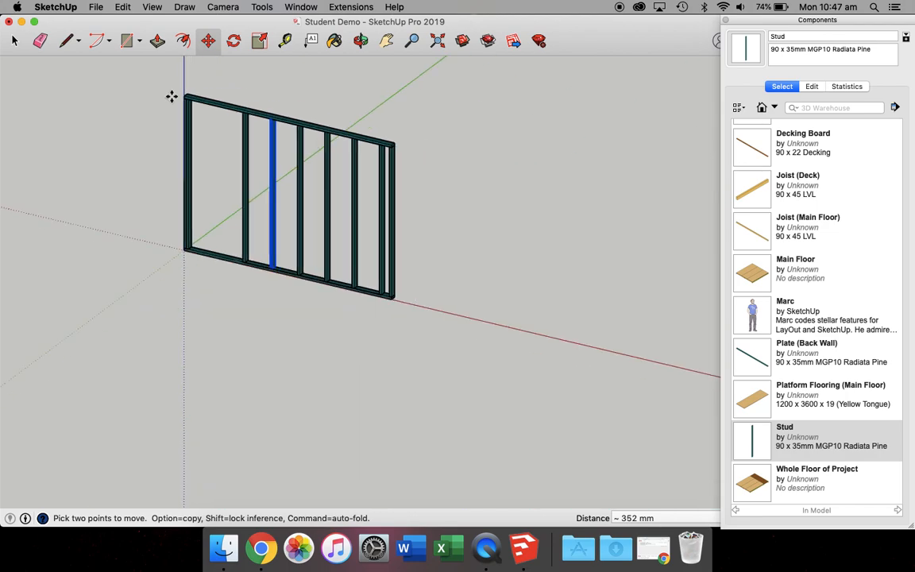
left_click(67, 41)
scroll(116, 236, "up", 4)
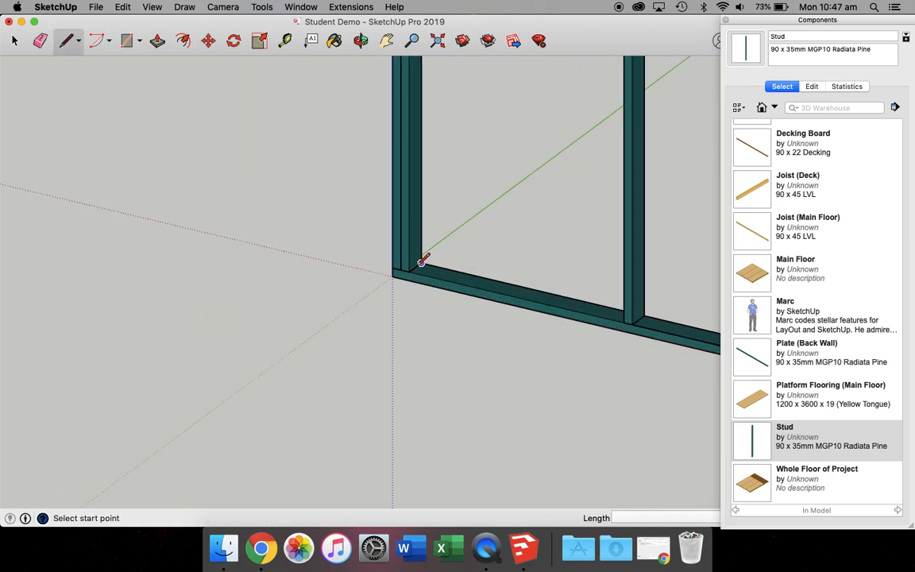
left_click(409, 272)
scroll(408, 272, "down", 4)
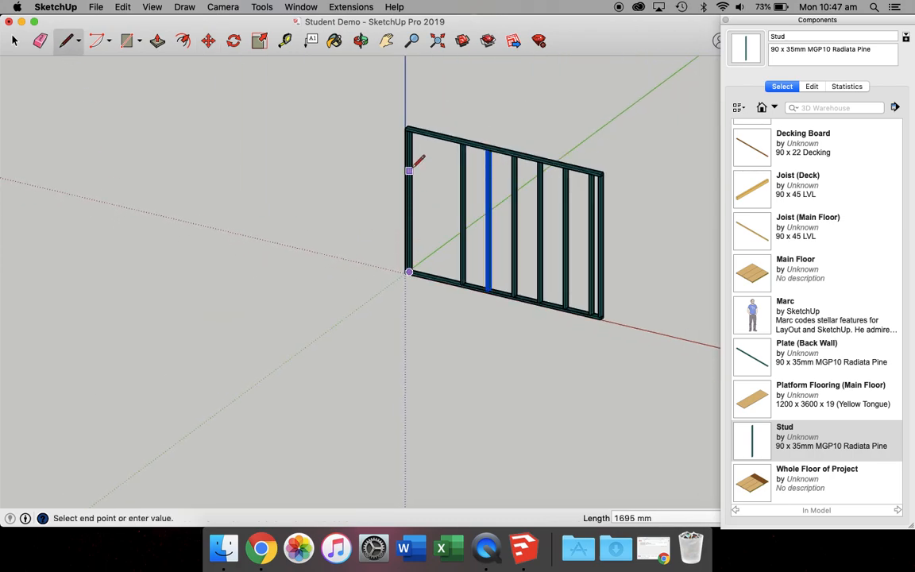
scroll(406, 167, "up", 4)
scroll(406, 167, "up", 1)
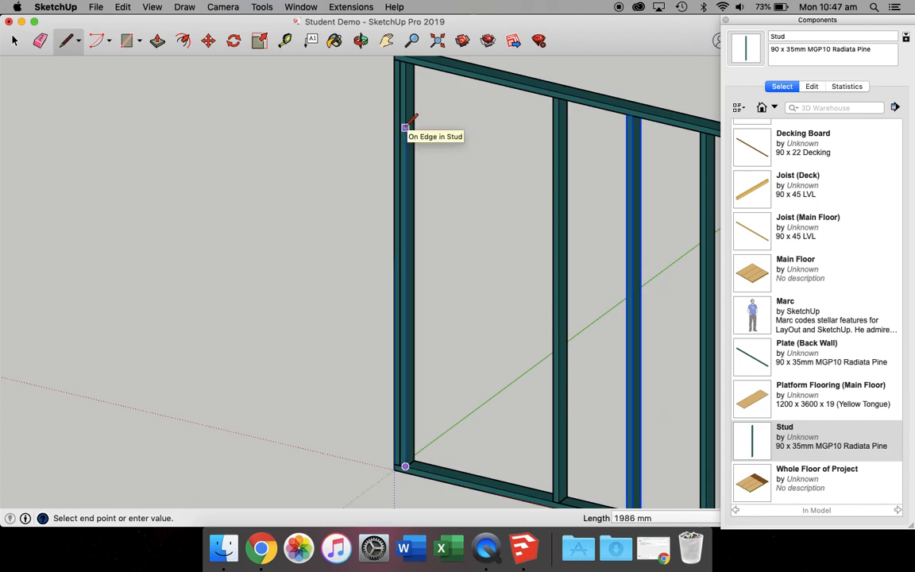
type("2100")
key("Return")
Draw a 35 by 90 mm rectangle on the inner face of the doubled studs, starting at the 2100 mm mark
left_click(406, 107)
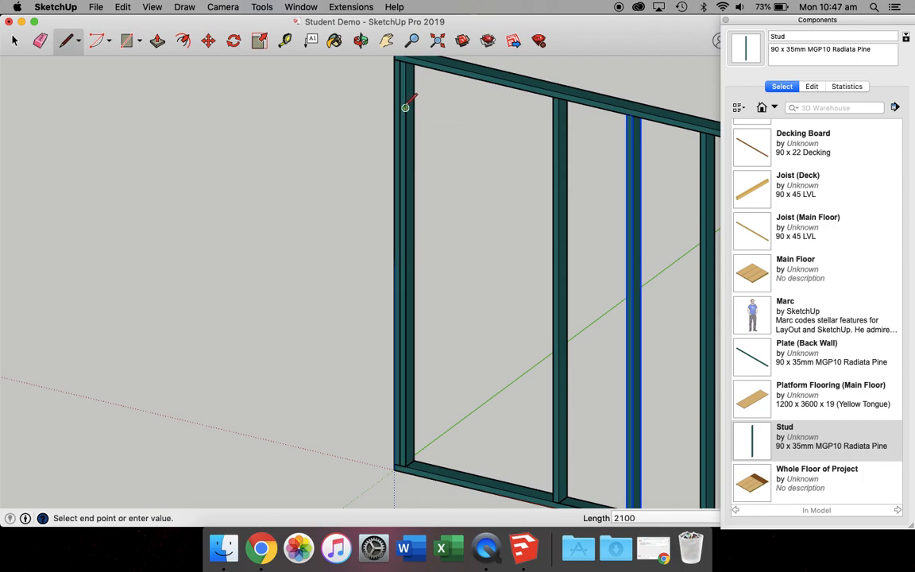
left_click(552, 141)
key("super+z")
left_click(125, 41)
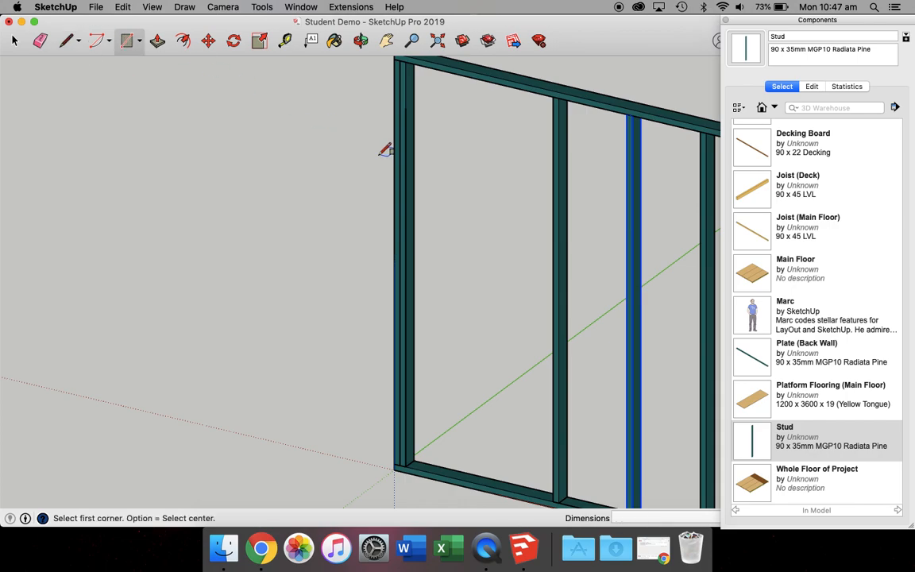
scroll(421, 107, "up", 3)
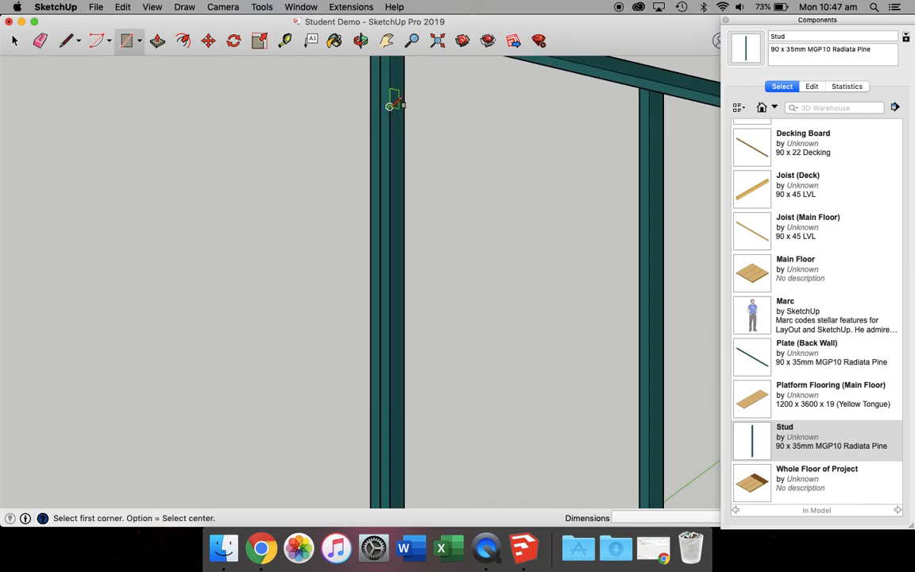
left_click(389, 107)
scroll(405, 84, "up", 2)
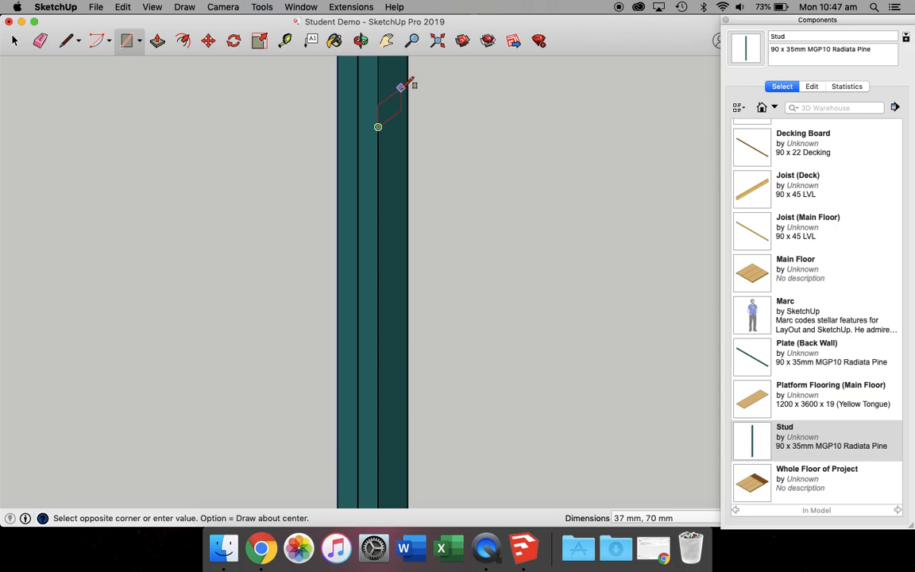
type("35,90")
key("Return")
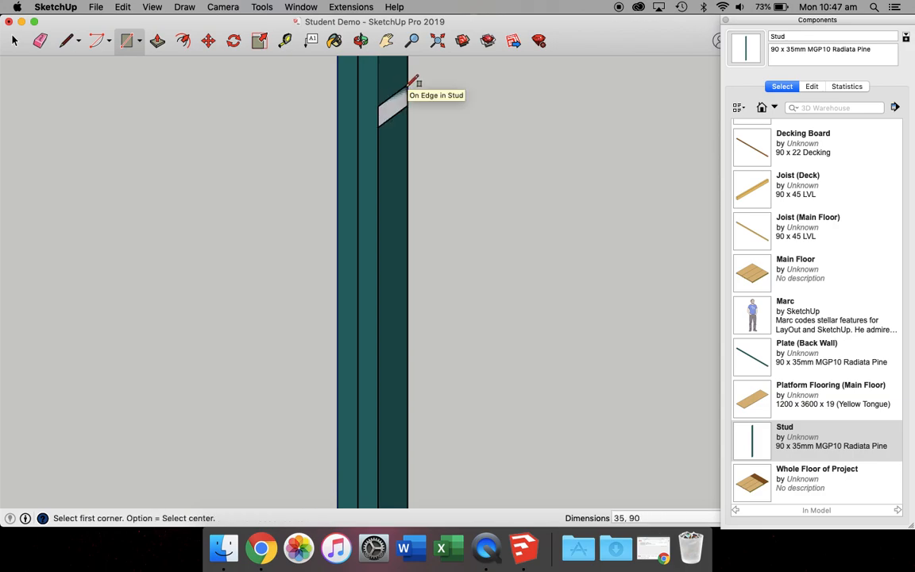
Push/Pull the 35 by 90 mm rectangle out 900 mm across the opening to the next stud
left_click(158, 42)
scroll(392, 101, "down", 6)
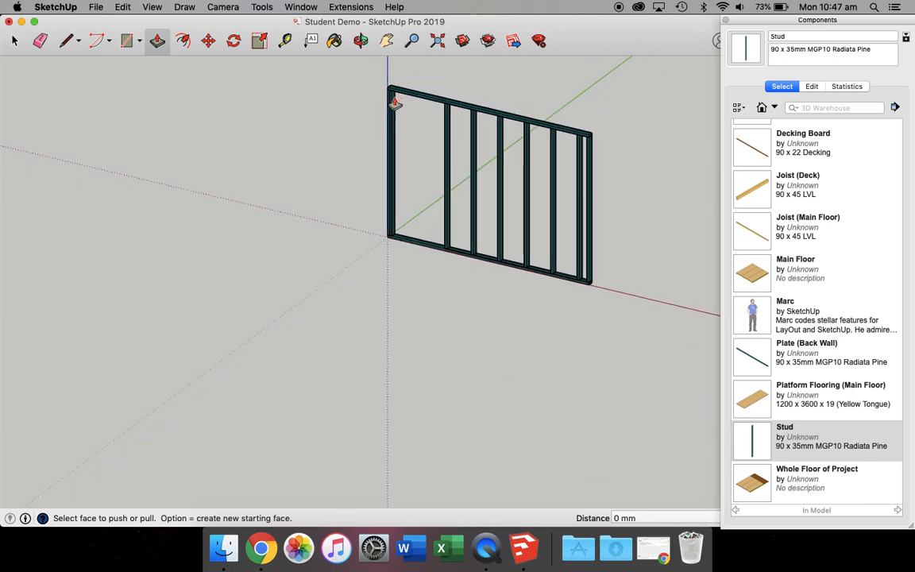
scroll(394, 100, "up", 3)
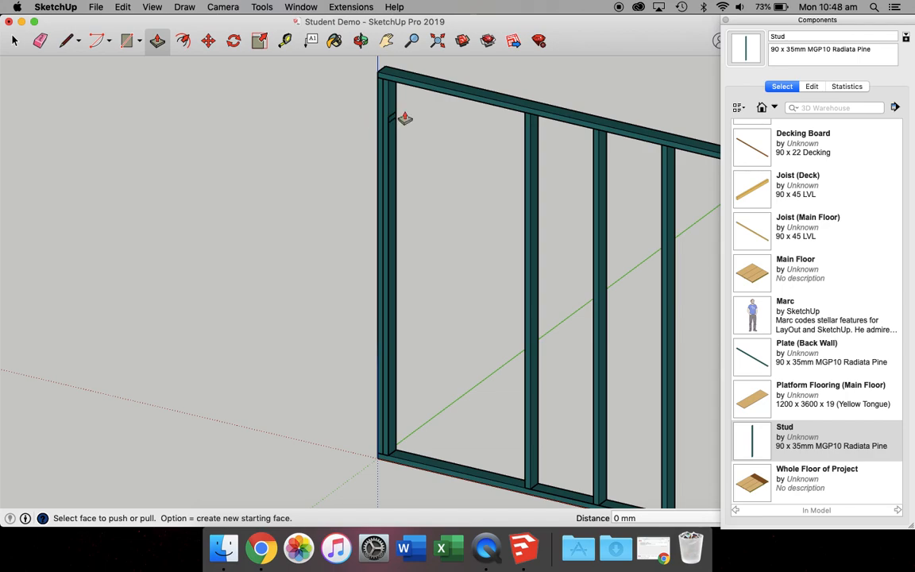
scroll(402, 117, "up", 6)
left_click_drag(340, 155, 397, 175)
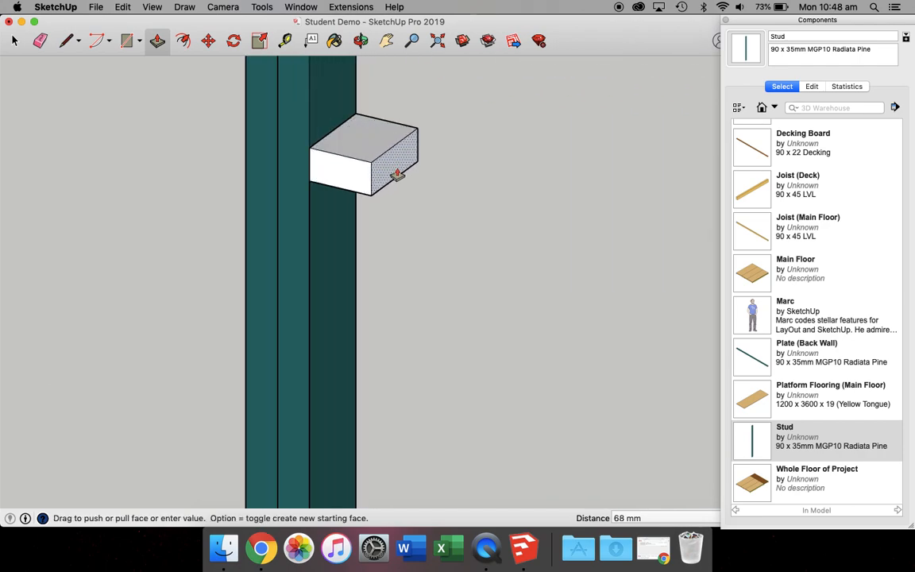
type("900")
key("Return")
scroll(398, 175, "down", 5)
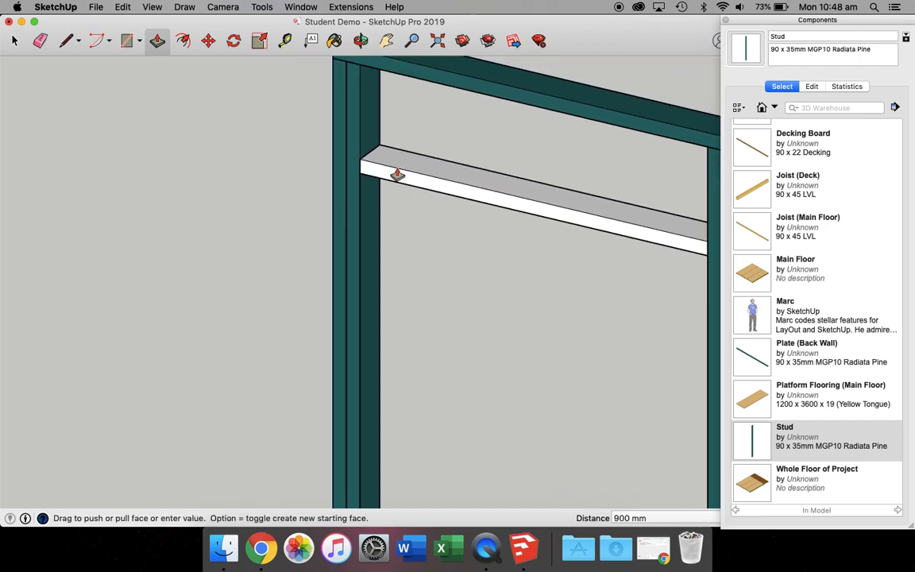
Select the whole new horizontal member and paint it the same dark teal as the frame
left_click(360, 40)
left_click_drag(297, 194, 450, 190)
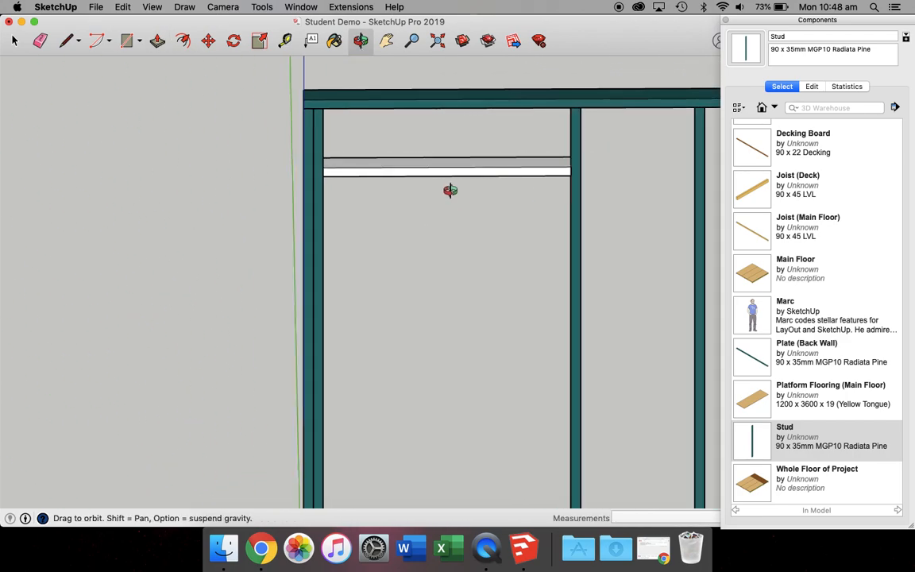
left_click(15, 41)
left_click_drag(270, 137, 630, 214)
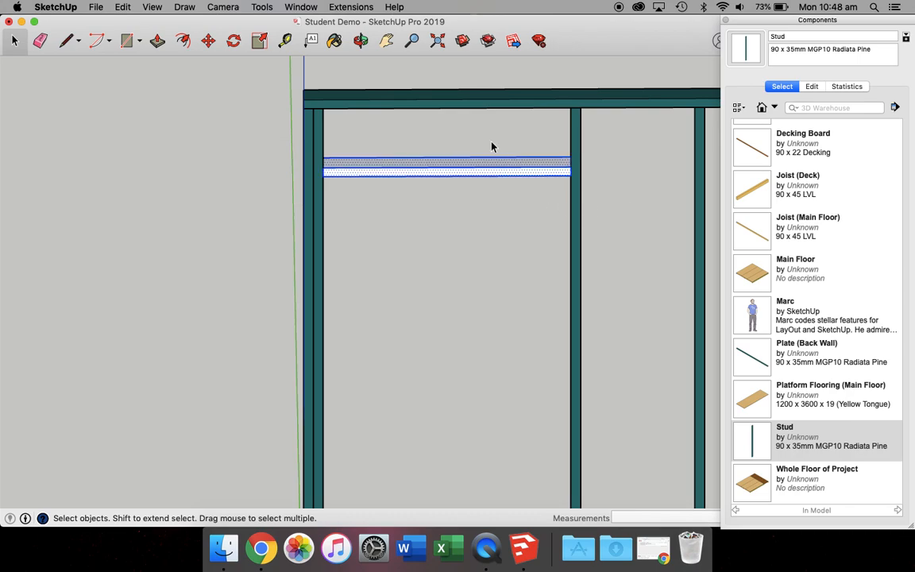
left_click(333, 39)
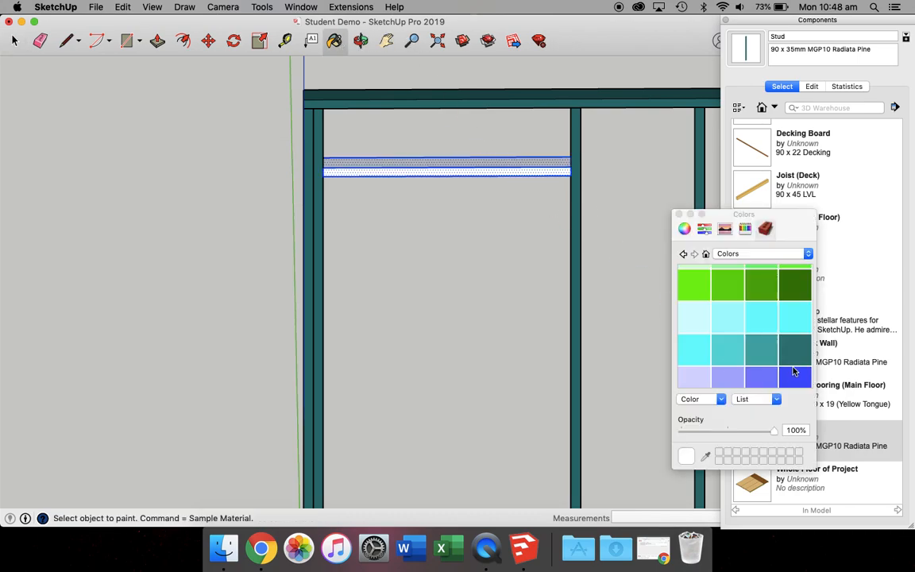
left_click(511, 167)
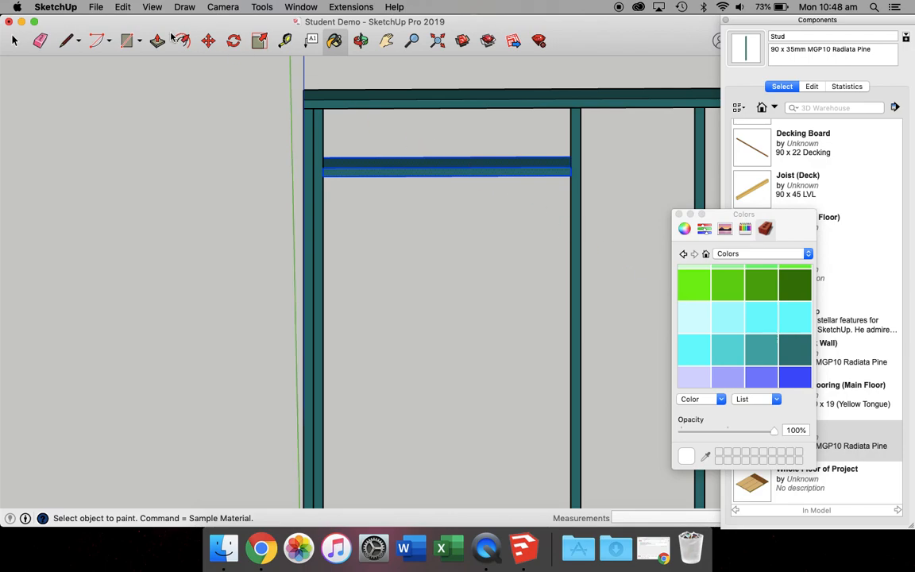
Make the painted horizontal member a component named Mystery-X Component
left_click(13, 40)
right_click(440, 173)
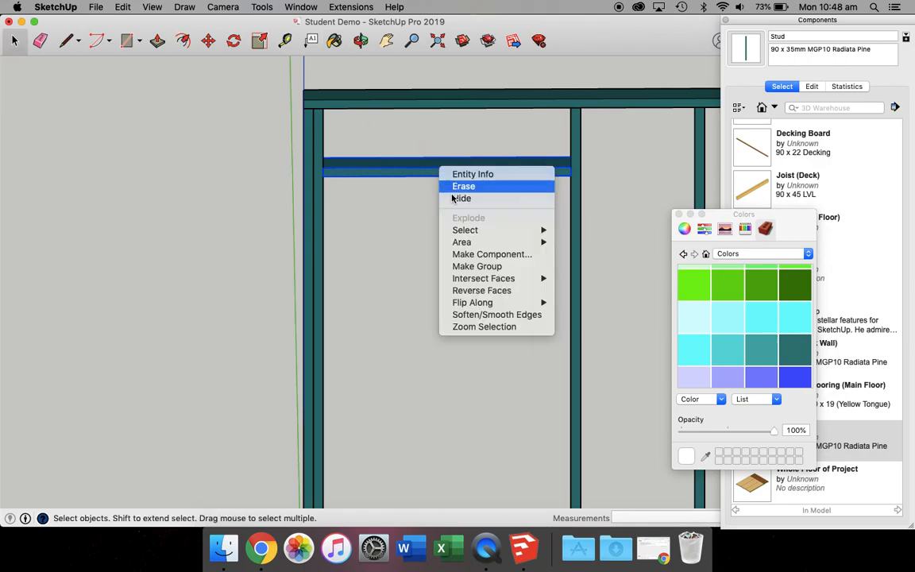
left_click(481, 254)
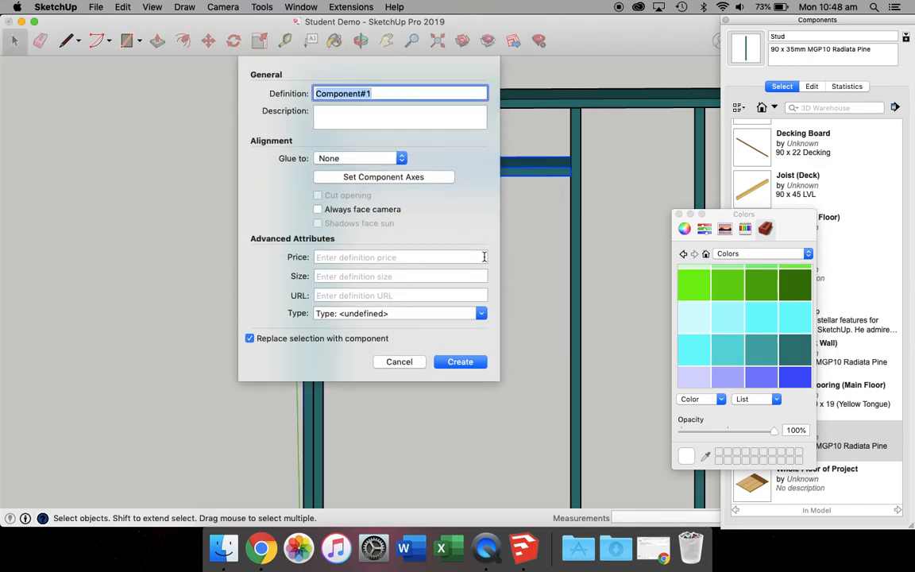
type("Mystery-X")
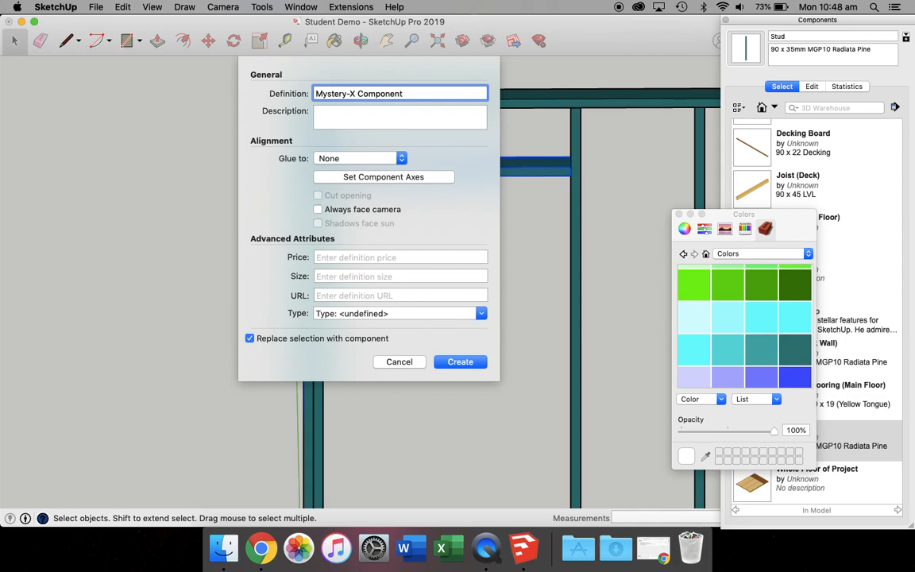
left_click(460, 362)
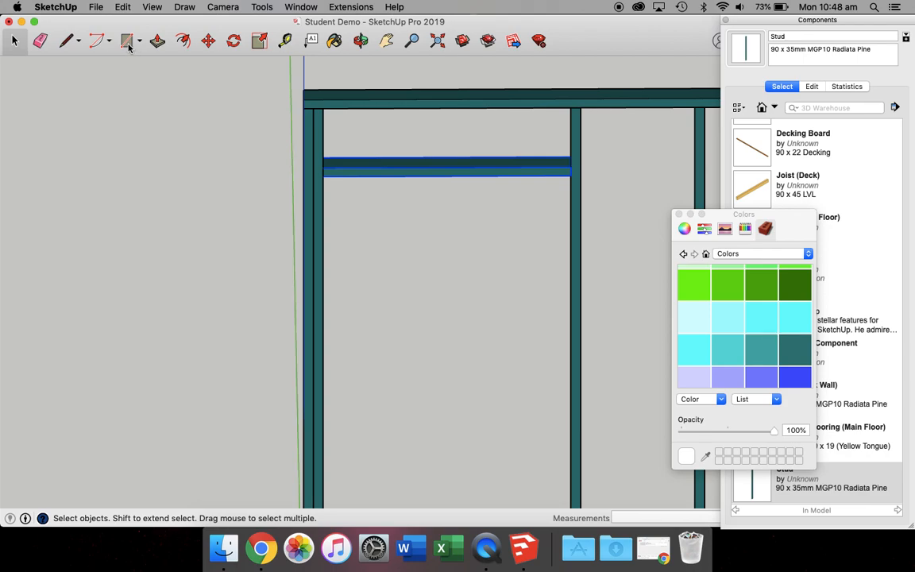
Measure the gap from the horizontal member's midpoint up to the top plate with a temporary line, and undo the line
left_click(67, 43)
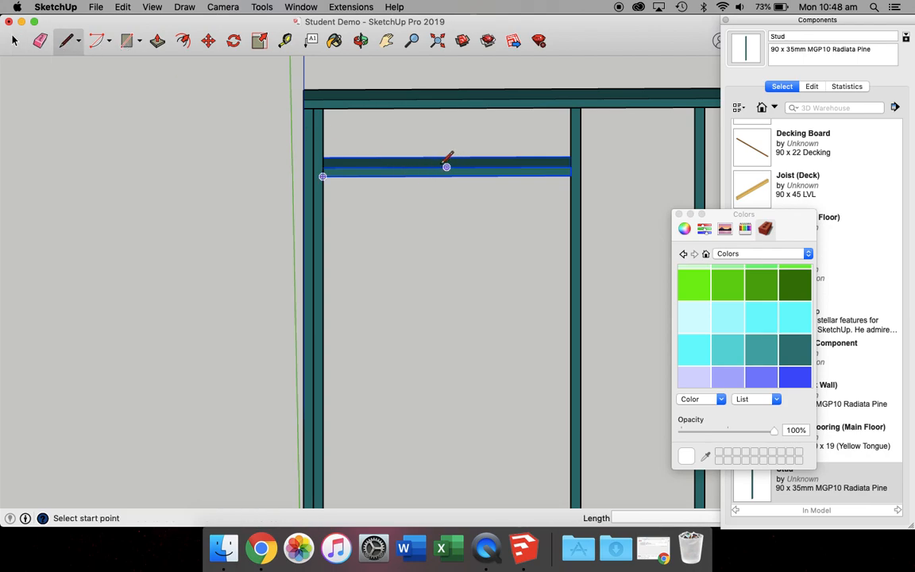
left_click(447, 167)
left_click(447, 107)
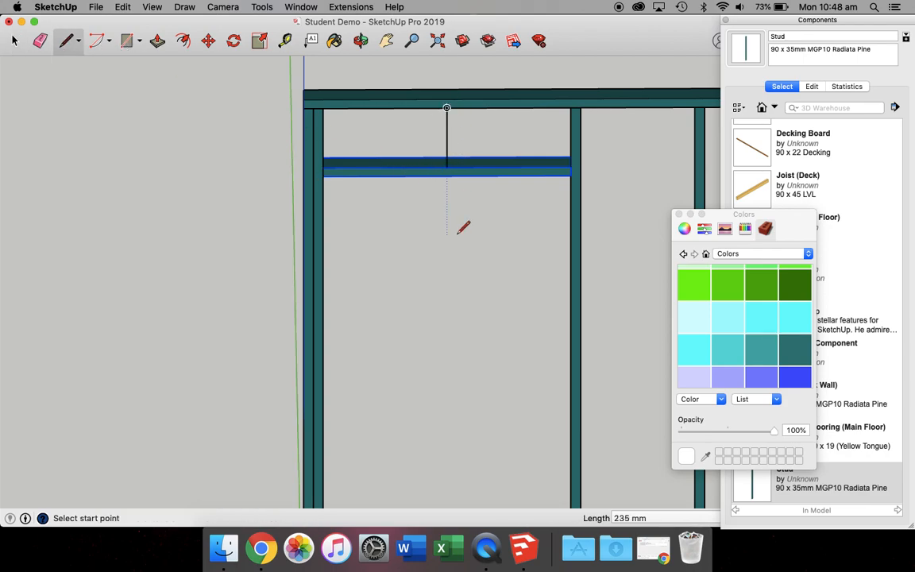
key("super+z")
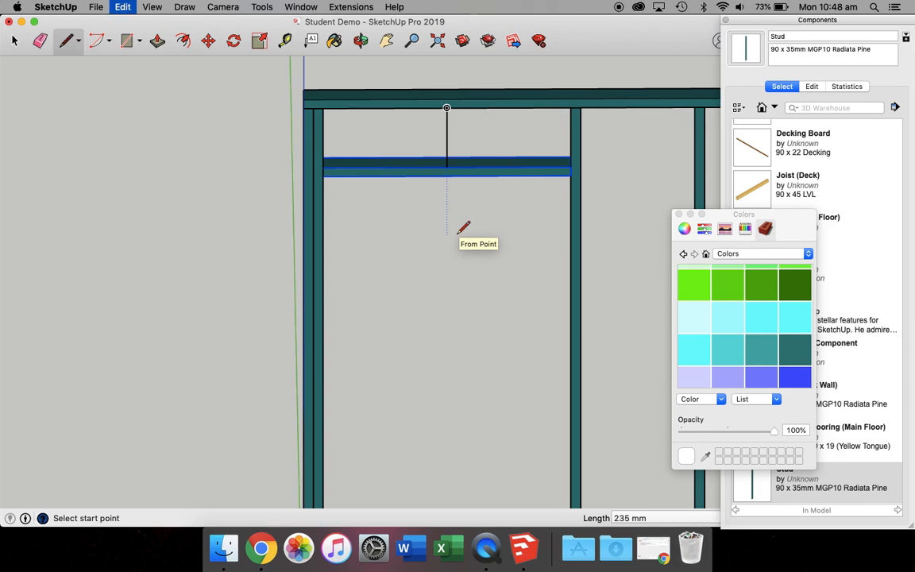
left_click(127, 45)
left_click(140, 269)
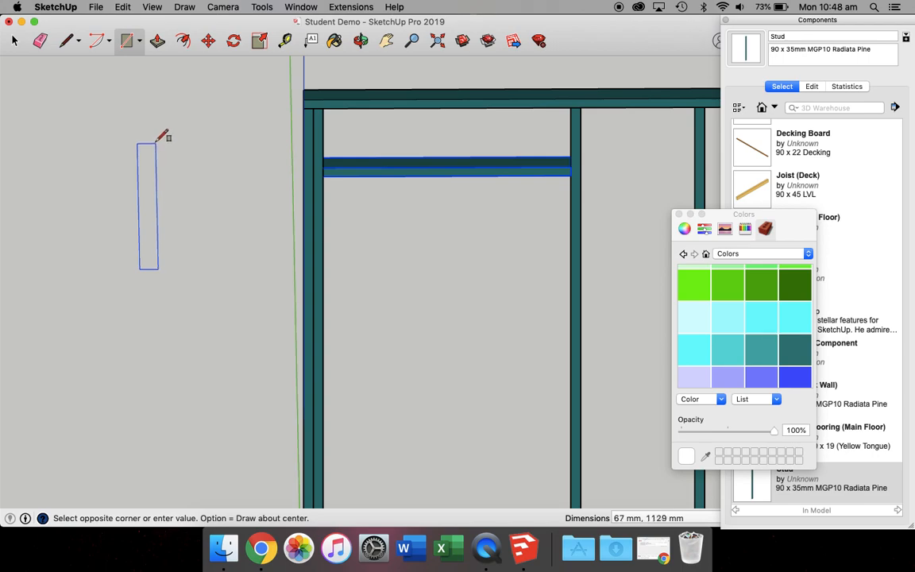
type("235")
key("Return")
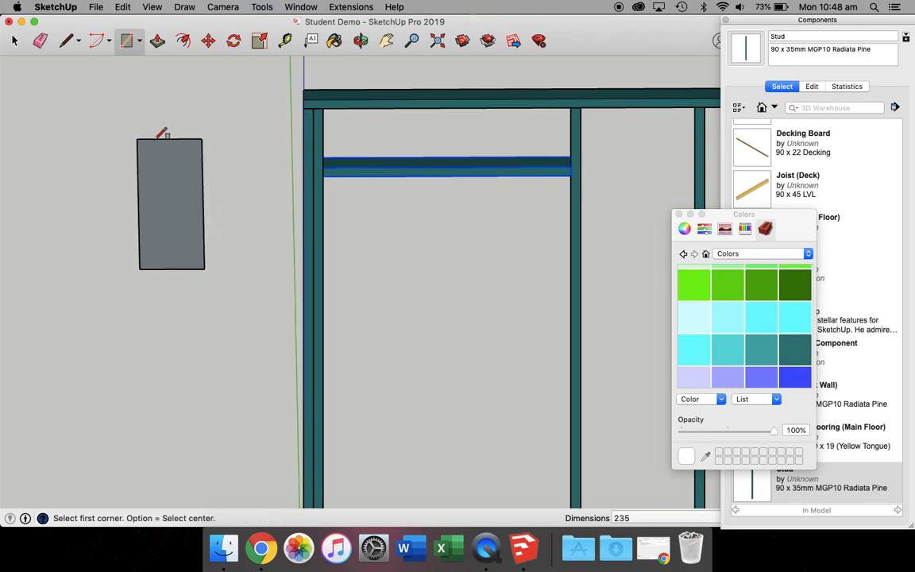
key("super+z")
left_click(140, 265)
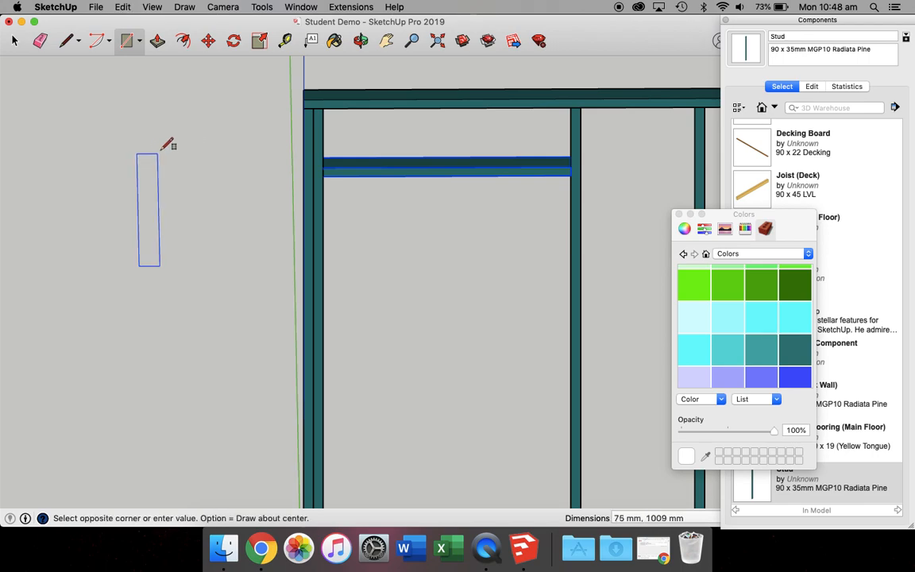
type("235, 35")
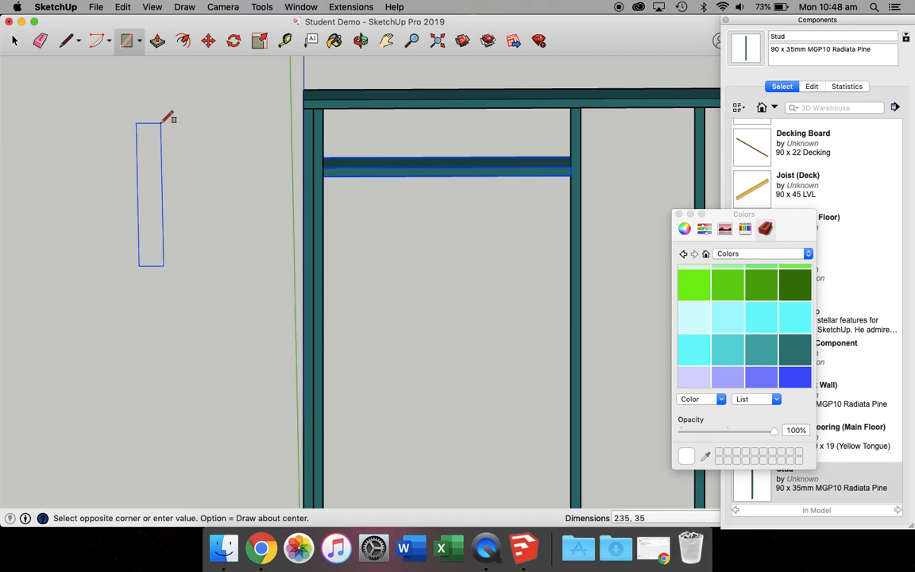
key("Return")
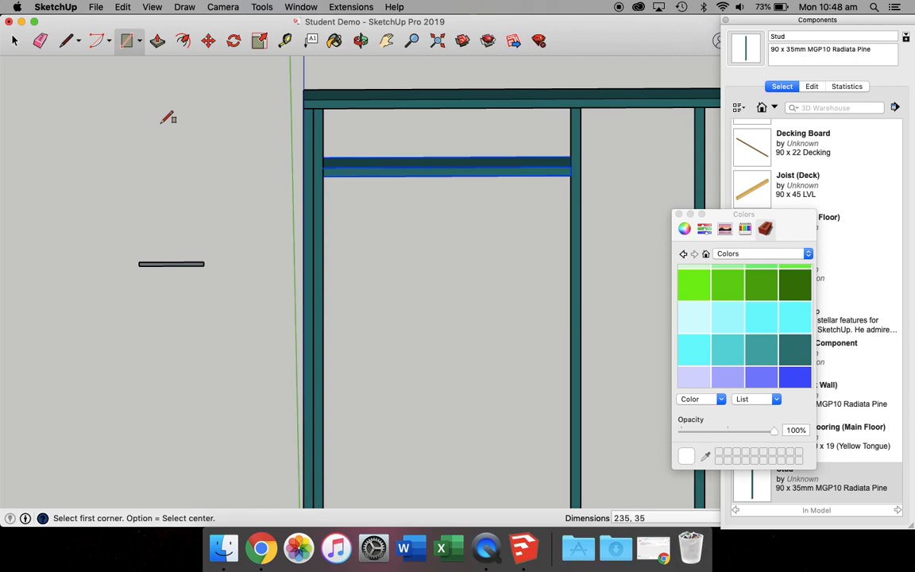
key("super+z")
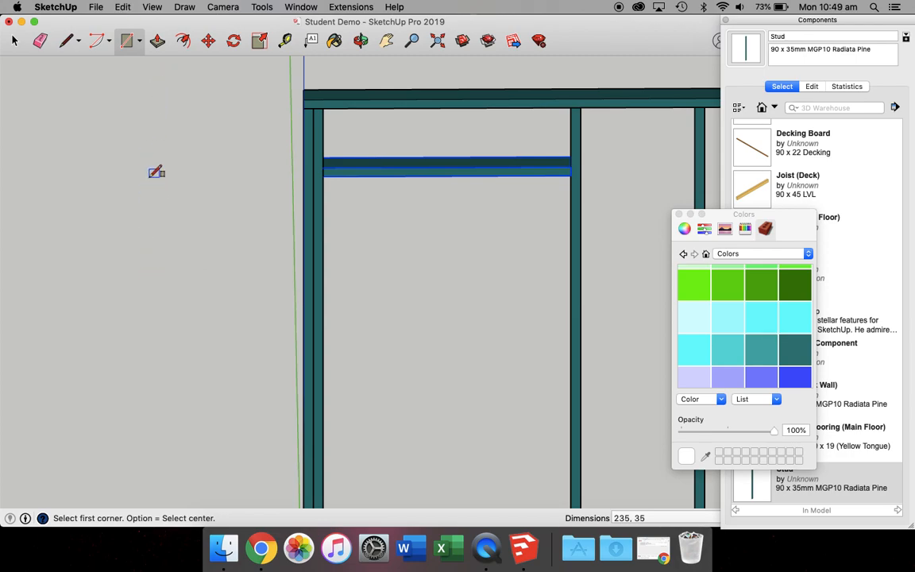
Draw a flat 35 by 90 mm rectangle in the empty space beside the wall frame
left_click(361, 40)
left_click_drag(374, 246, 191, 262)
left_click(126, 41)
left_click(240, 265)
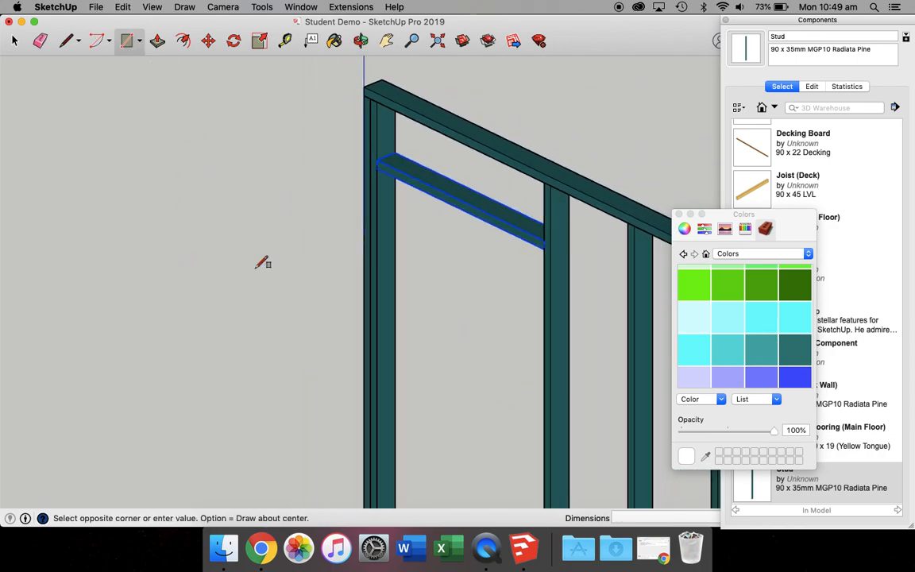
type("35,90")
key("Return")
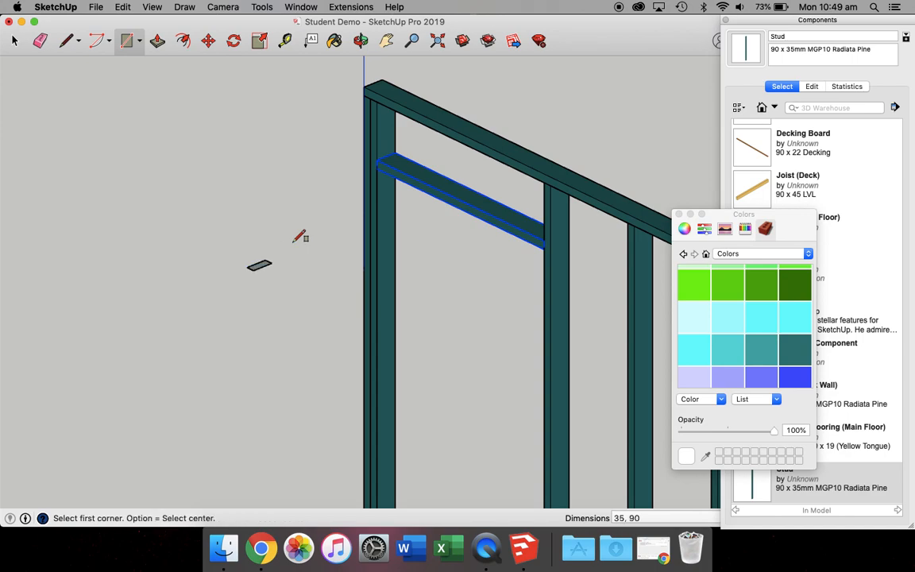
Push/Pull the flat rectangle beside the frame up 235 mm
left_click(157, 41)
left_click_drag(259, 265, 259, 233)
type("235")
key("Return")
Select the whole 235 mm block and paint it the same dark teal as the frame
key("space")
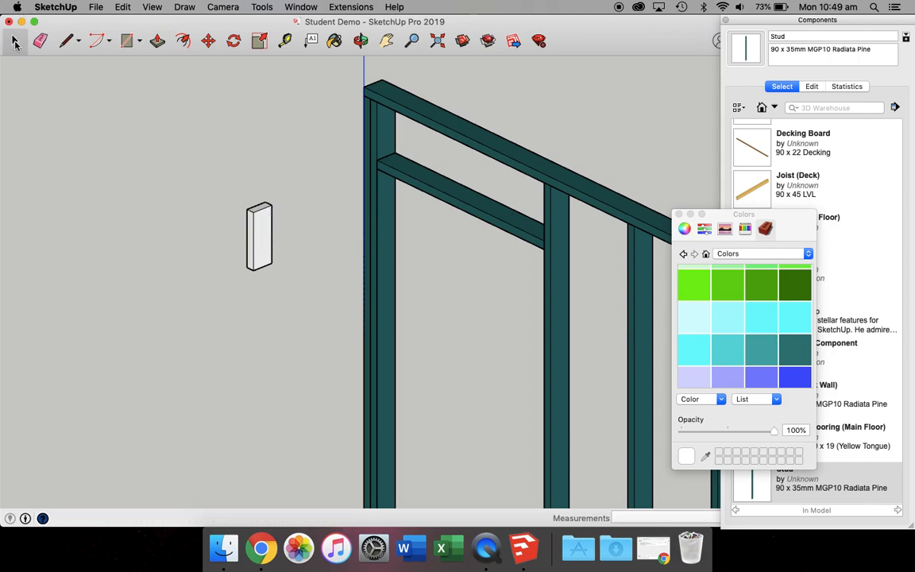
left_click_drag(237, 205, 297, 304)
left_click_drag(798, 348, 260, 237)
Make the painted 235 mm block a component named Mystery-Z Component
right_click(261, 241)
left_click(302, 321)
type("M")
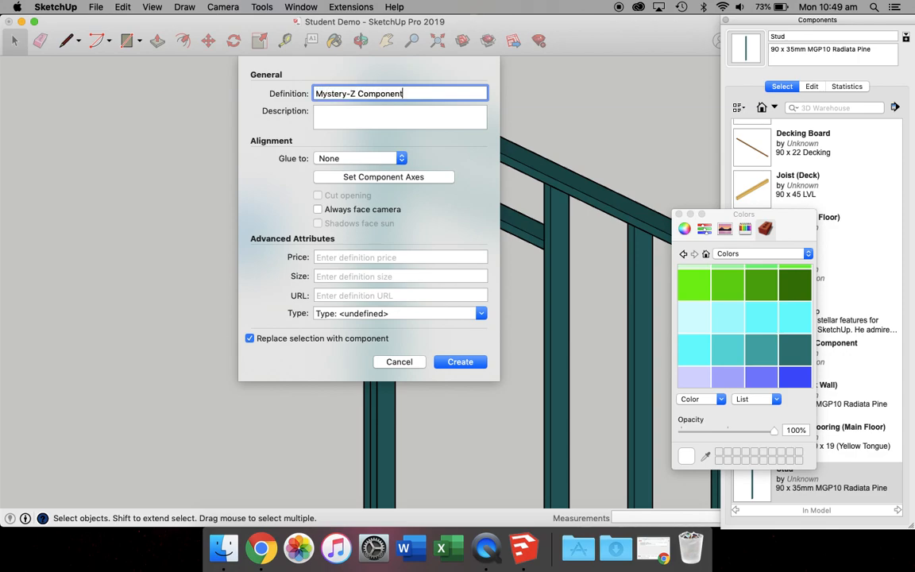
type("ystery-Z Component")
key("Return")
Move the Mystery-Z Component onto the midpoint of the horizontal member's upper front edge and shift it about 17 mm to centre it
left_click(207, 40)
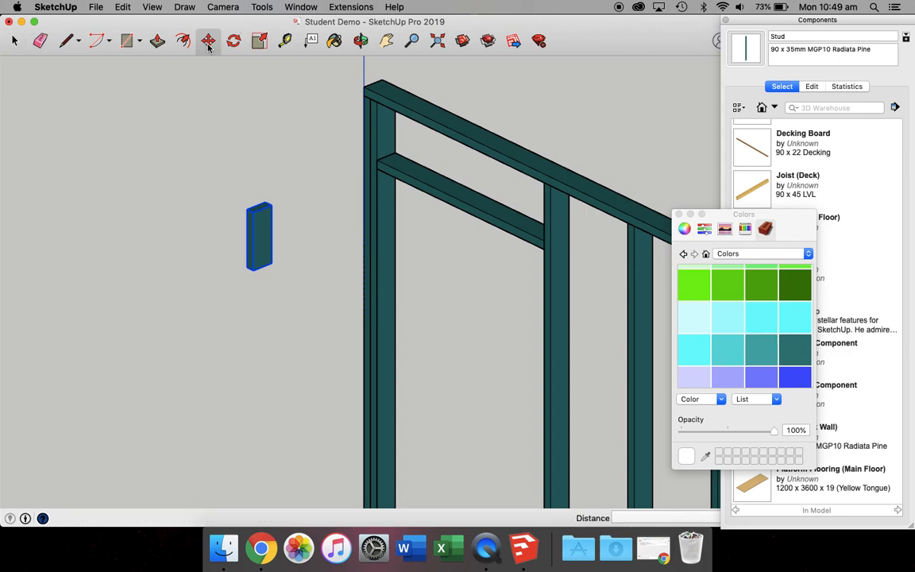
scroll(230, 278, "up", 3)
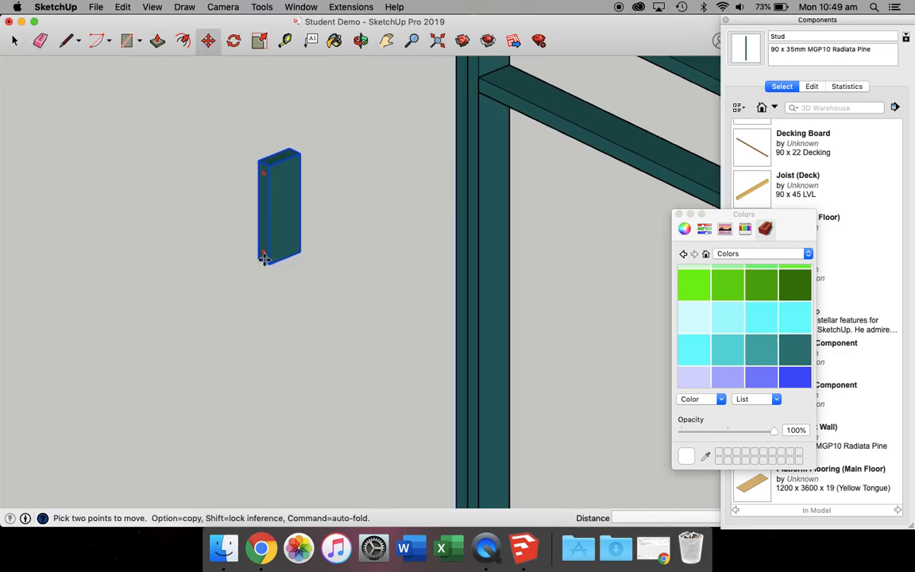
left_click(262, 260)
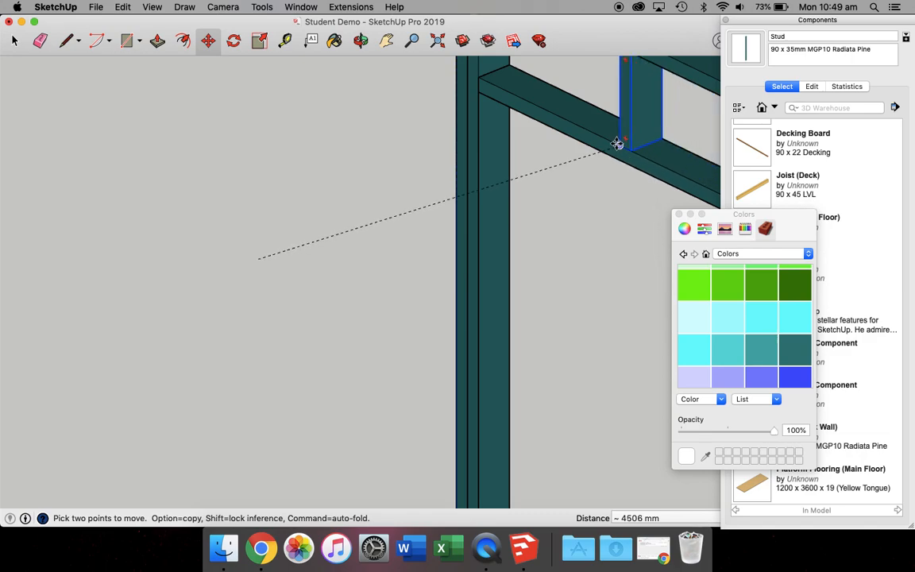
left_click(622, 145)
left_click(622, 146)
scroll(624, 147, "up", 3)
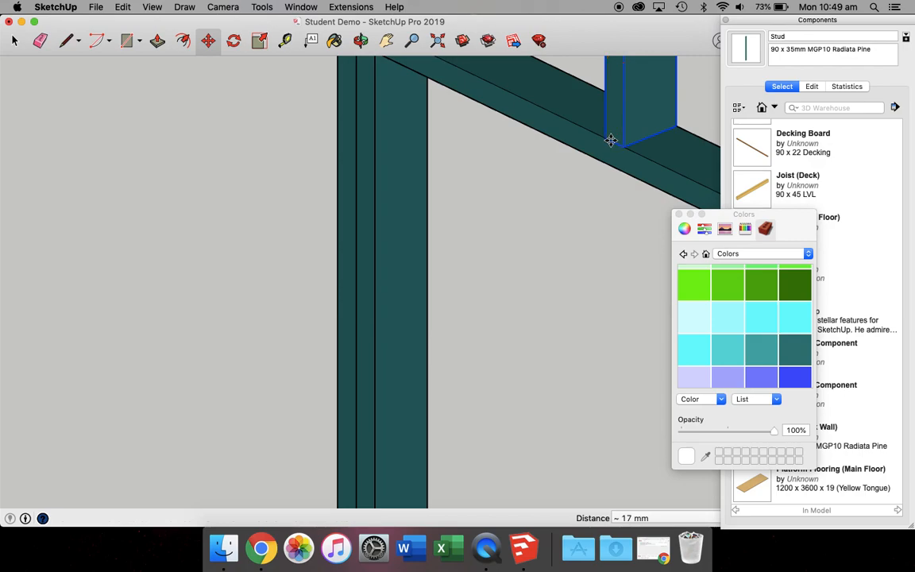
scroll(612, 139, "down", 5)
key("o")
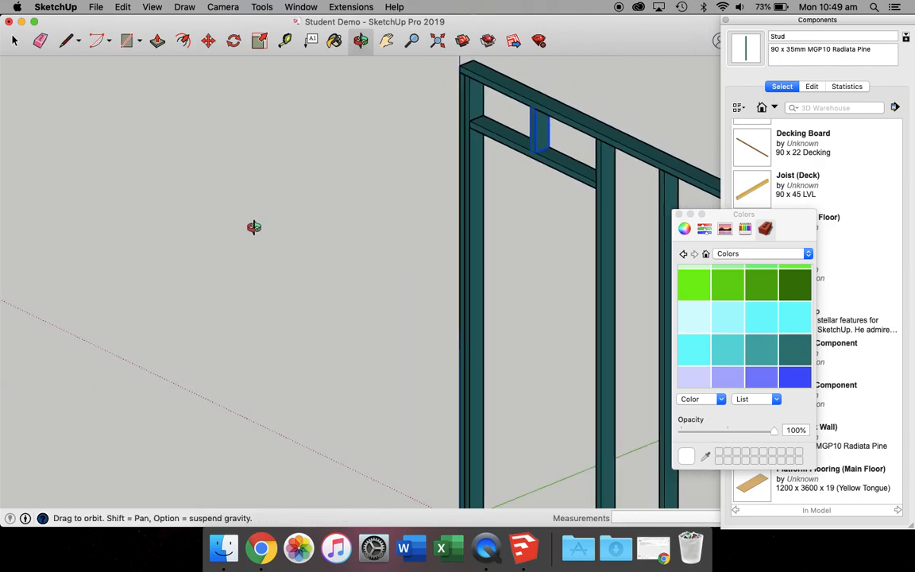
Look over the whole back wall frame, including the closely spaced studs at its far end
left_click_drag(250, 227, 455, 239)
scroll(456, 238, "down", 5)
scroll(638, 250, "up", 3)
left_click_drag(639, 249, 462, 216)
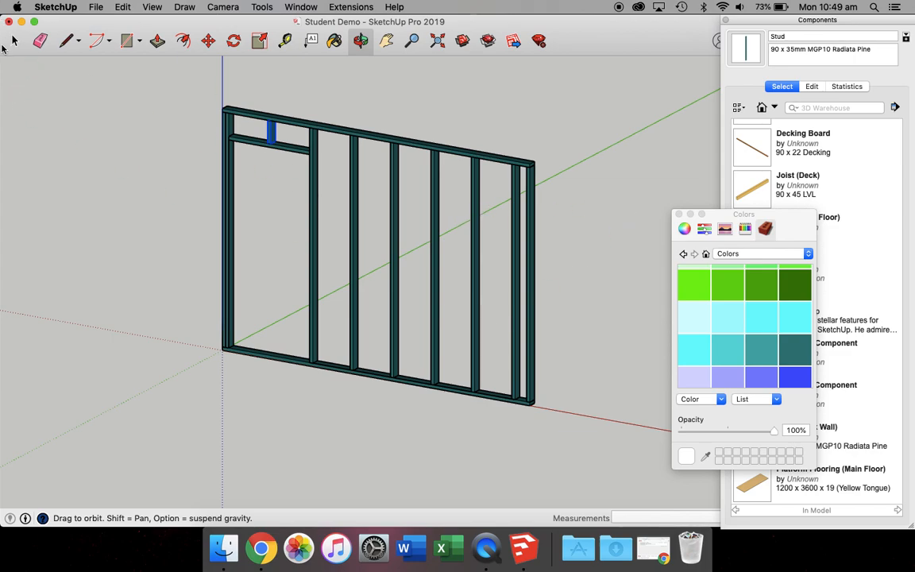
key("space")
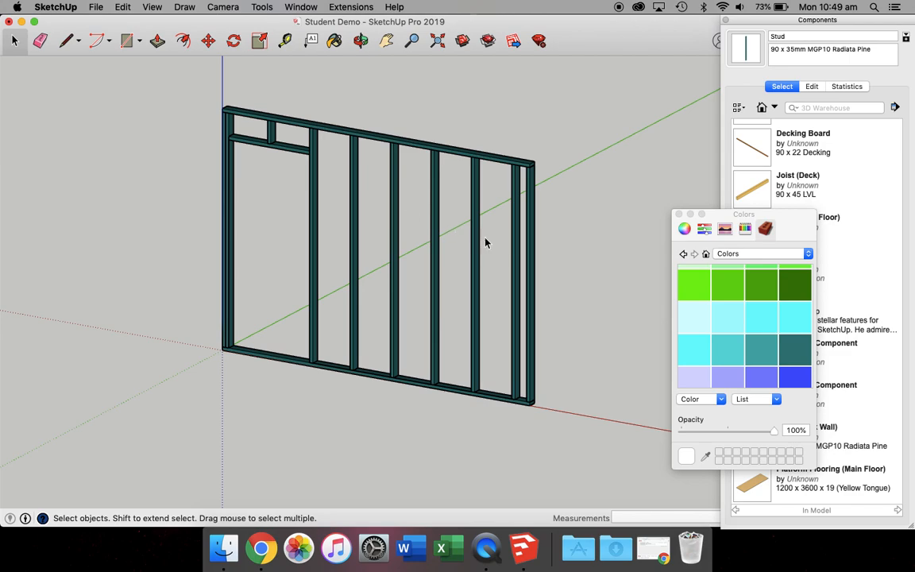
left_click(521, 270)
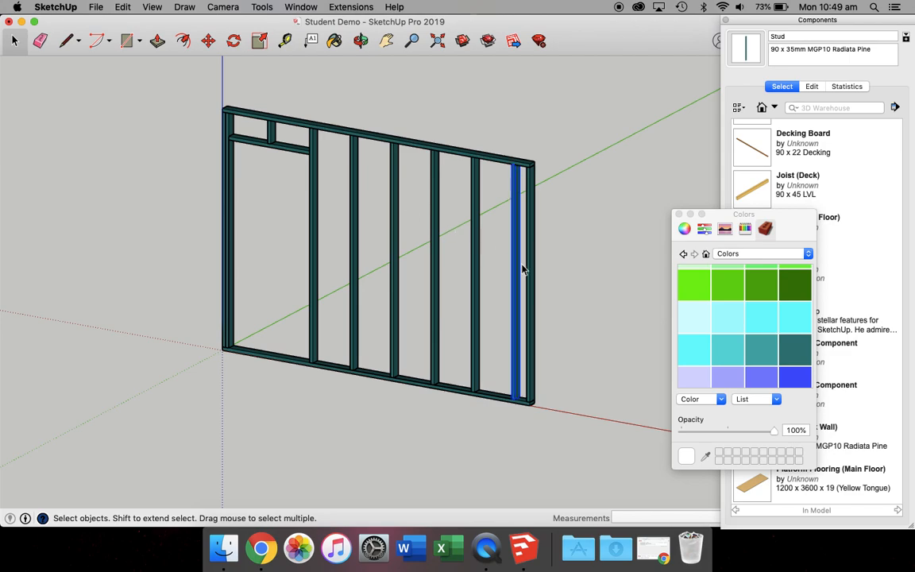
scroll(524, 268, "up", 3)
left_click(572, 269)
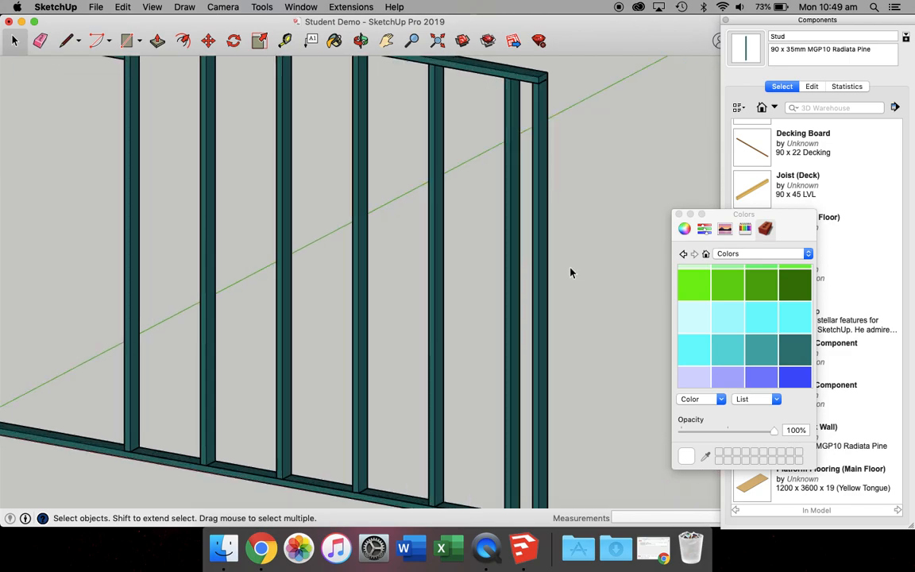
scroll(570, 272, "down", 1)
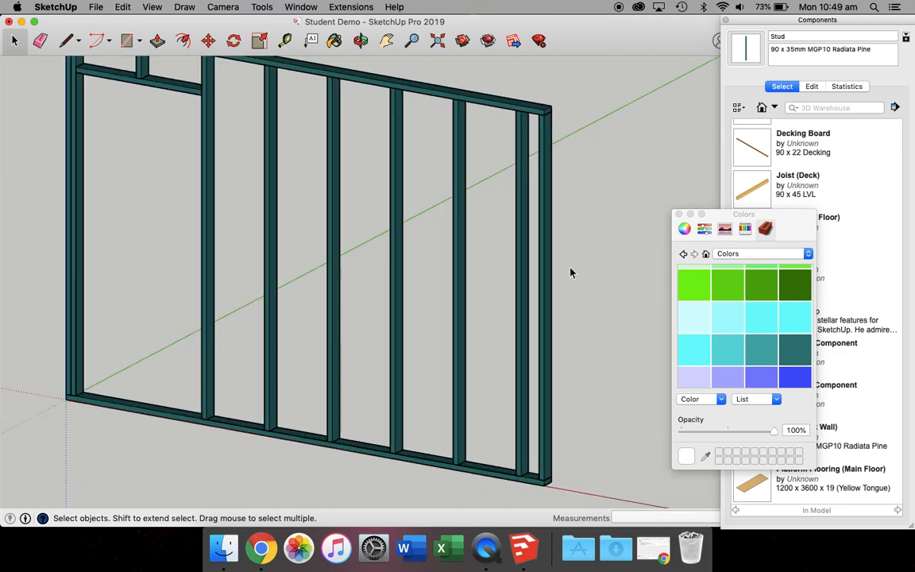
Draw a 35 x 90 mm rectangle at about mid-height on the inner face of the stud at the opening's outer side
left_click(132, 44)
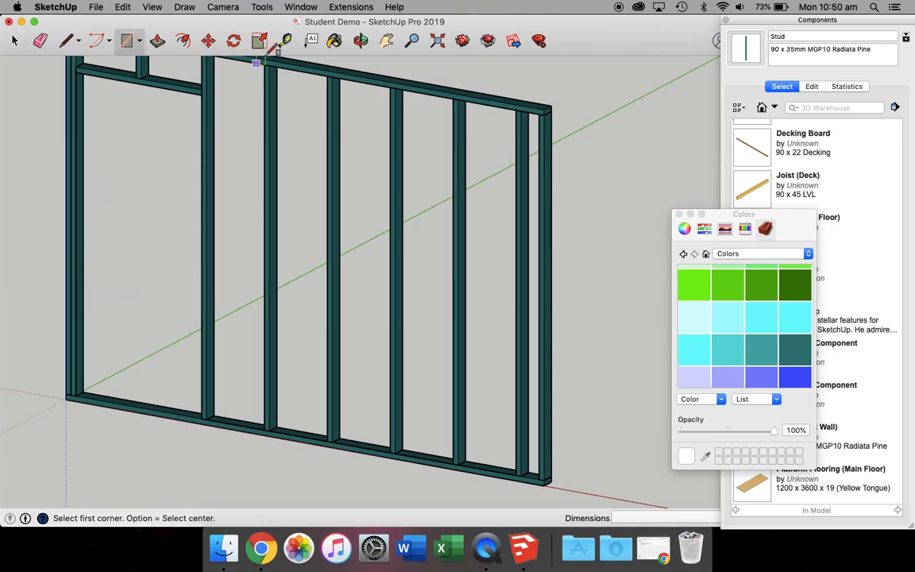
left_click(360, 41)
left_click_drag(289, 164, 74, 66)
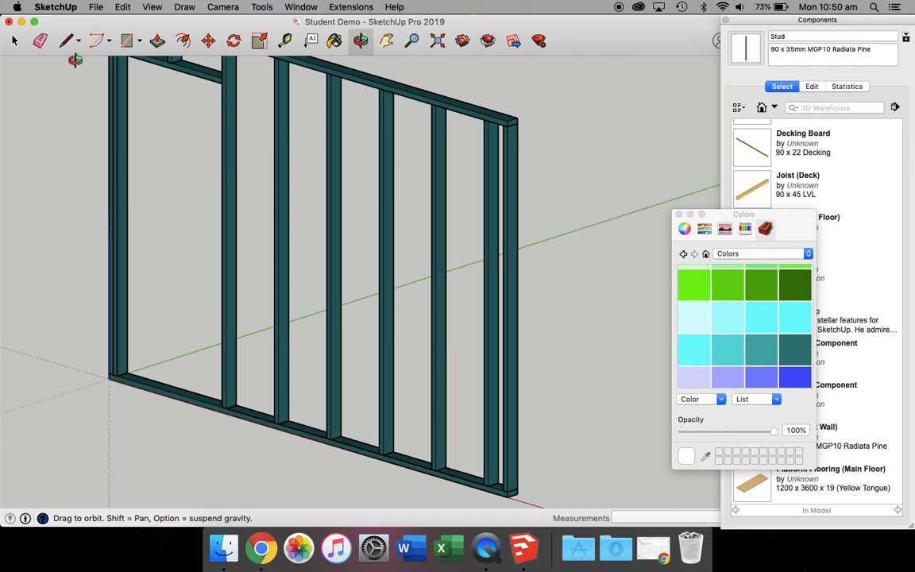
left_click(125, 40)
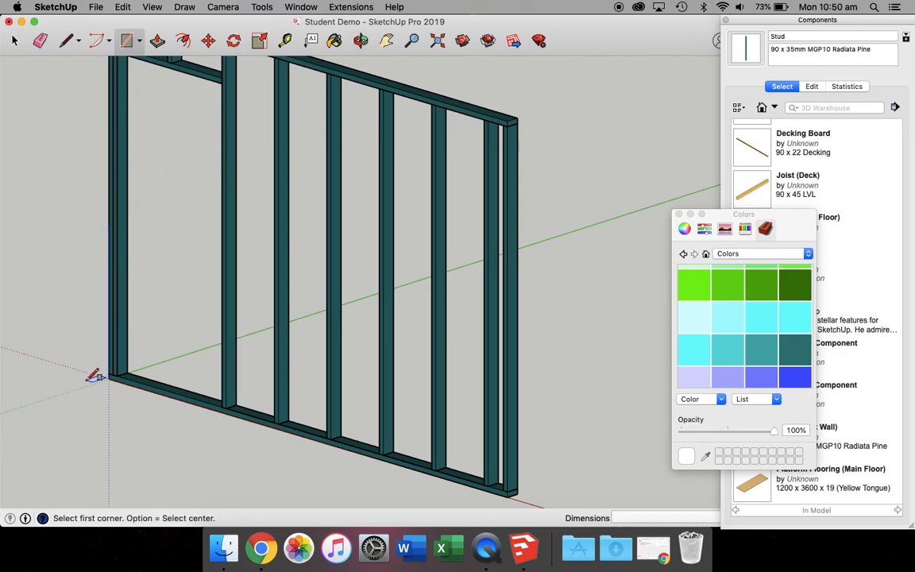
left_click(117, 214)
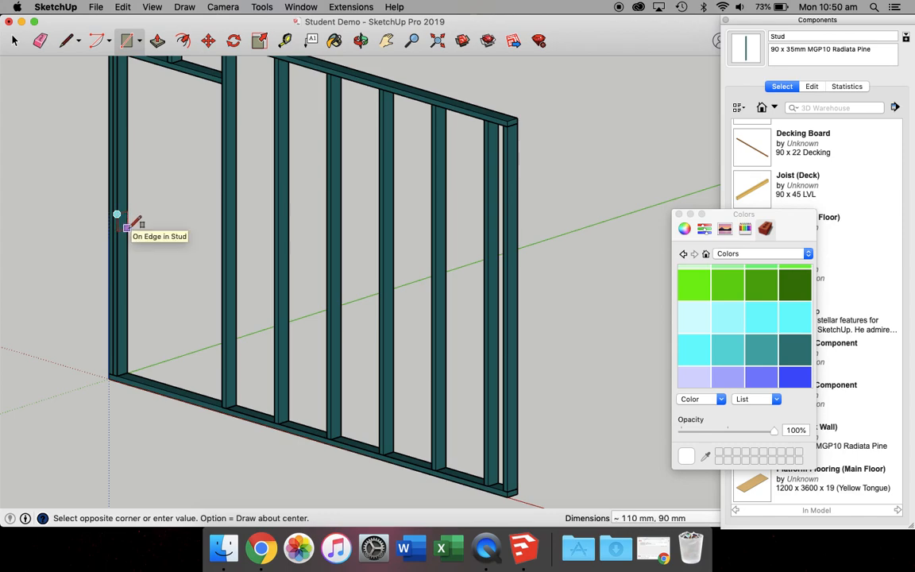
type("35, 90")
key("Return")
scroll(137, 219, "up", 10)
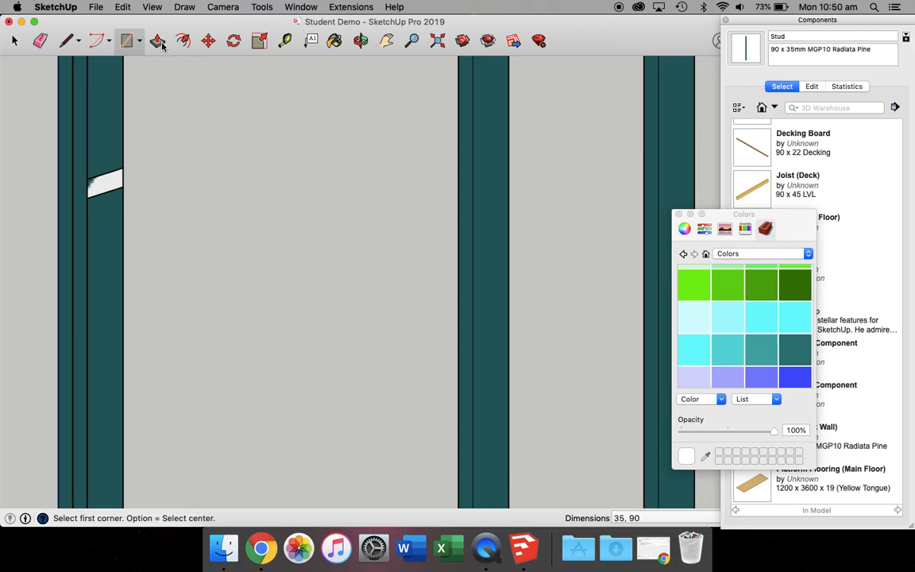
Measure the clear gap between the opening's inner stud and the next stud along
scroll(262, 175, "down", 10)
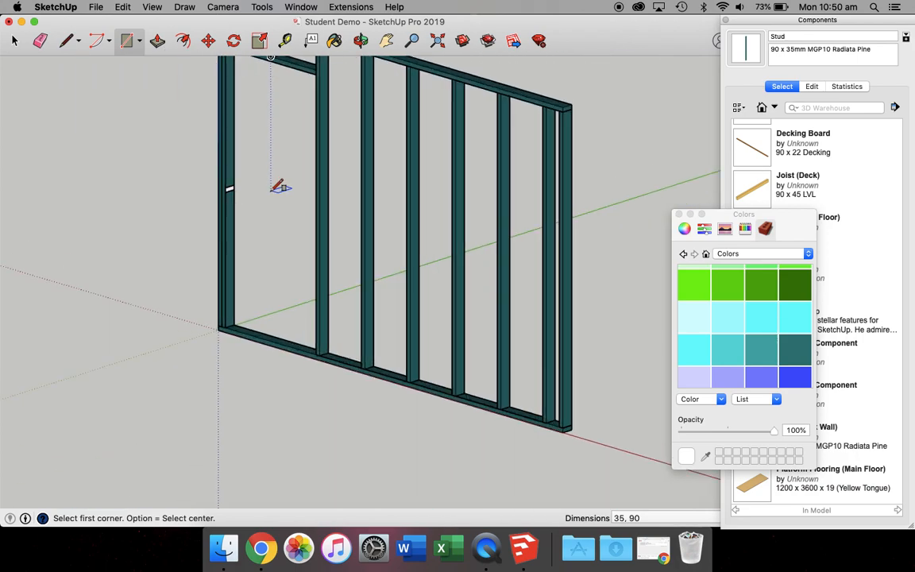
left_click(67, 41)
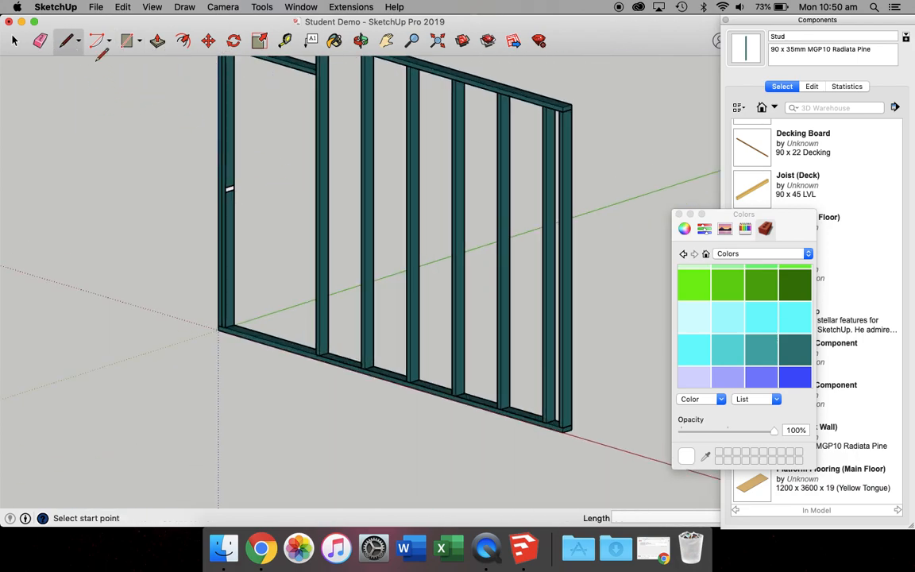
left_click(319, 189)
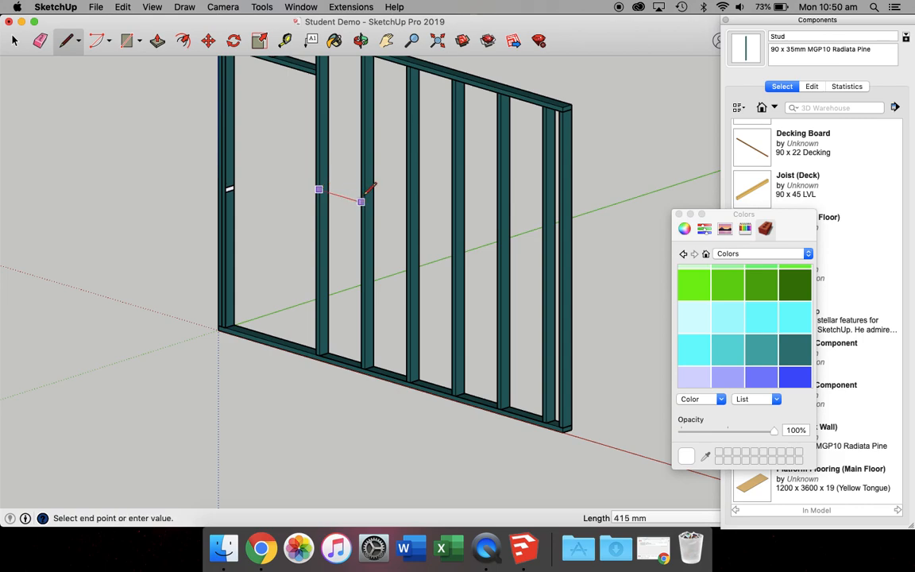
scroll(363, 199, "up", 5)
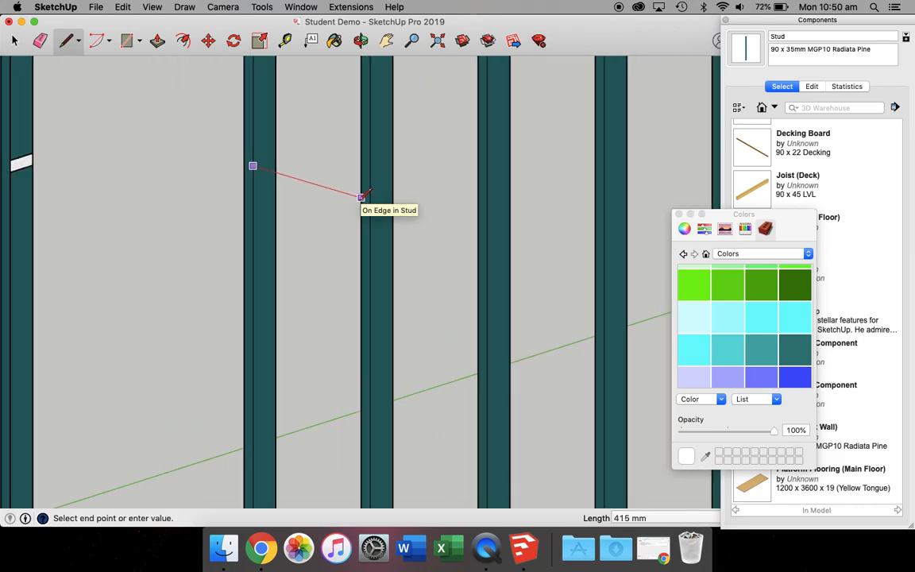
key("Escape")
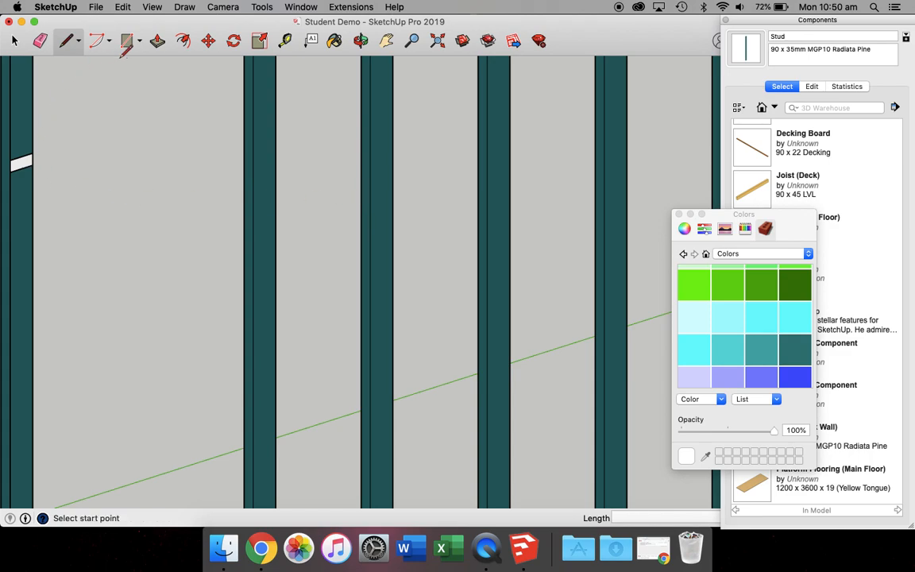
Push/Pull the 35 x 90 mm rectangle out 415 mm into the opening
key("p")
left_click(17, 162)
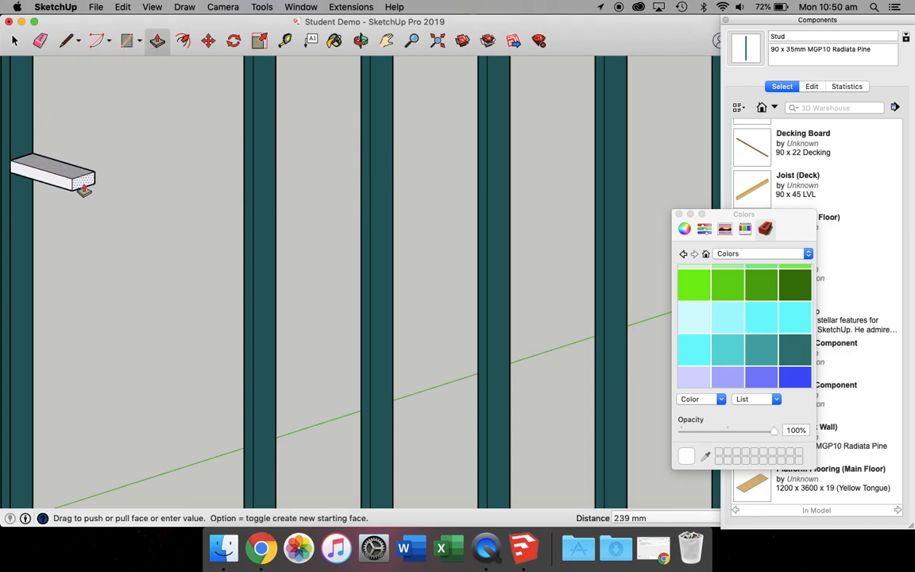
type("415")
key("Return")
scroll(77, 172, "down", 5)
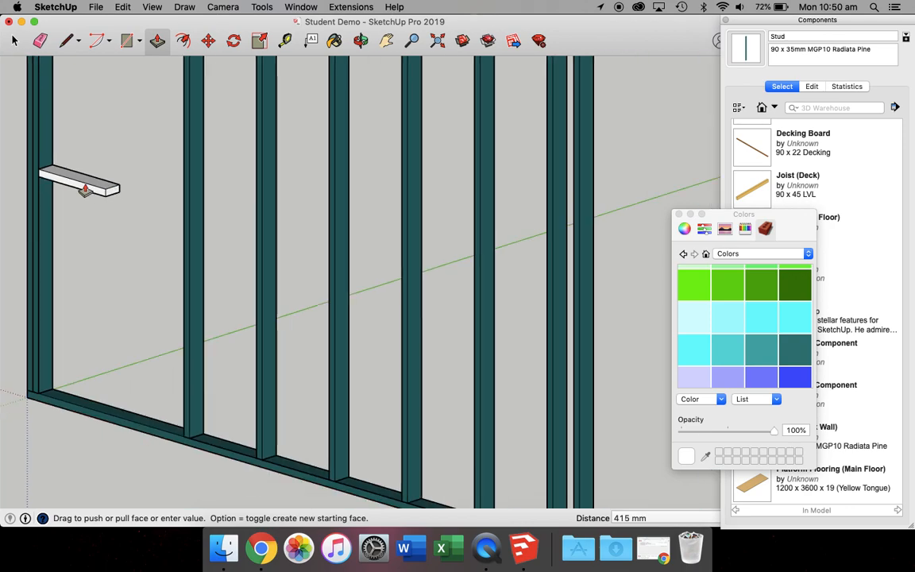
Select the whole 415 mm block and paint it the same dark teal as the frame
key("space")
left_click_drag(13, 134, 114, 183)
right_click(85, 187)
mouse_move(793, 350)
left_mouse_down()
mouse_move(703, 340)
mouse_move(94, 189)
left_mouse_up()
Make the painted 415 mm block a component named Nogging
right_click(94, 189)
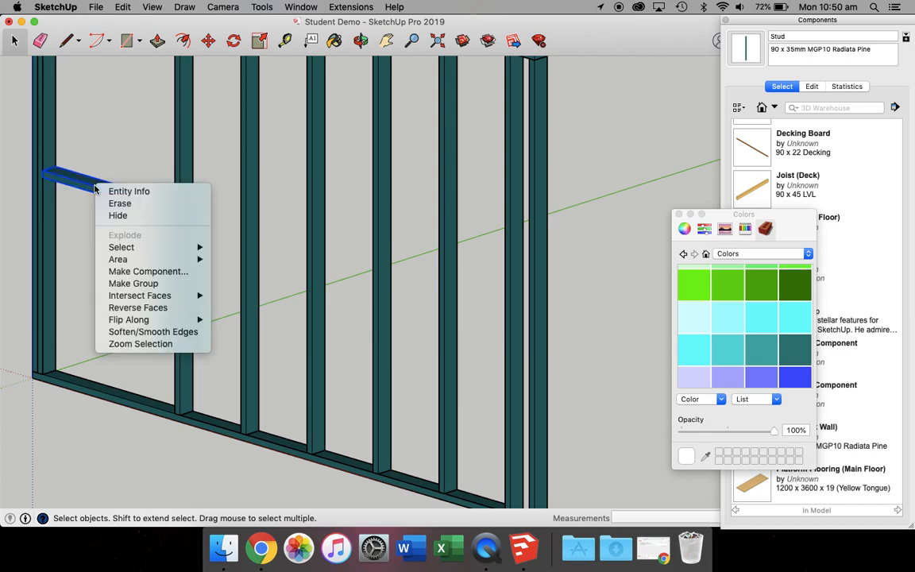
left_click(148, 271)
type("Nogging")
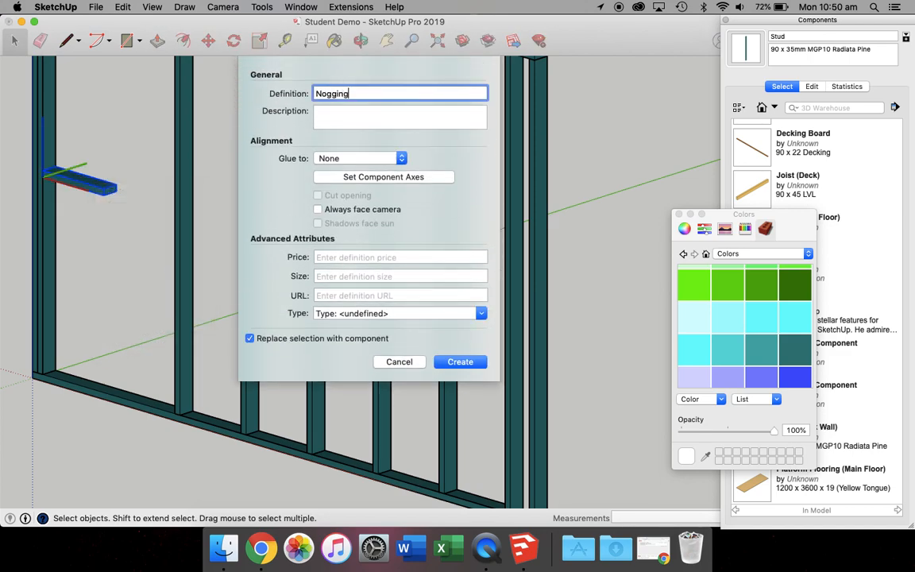
key("Return")
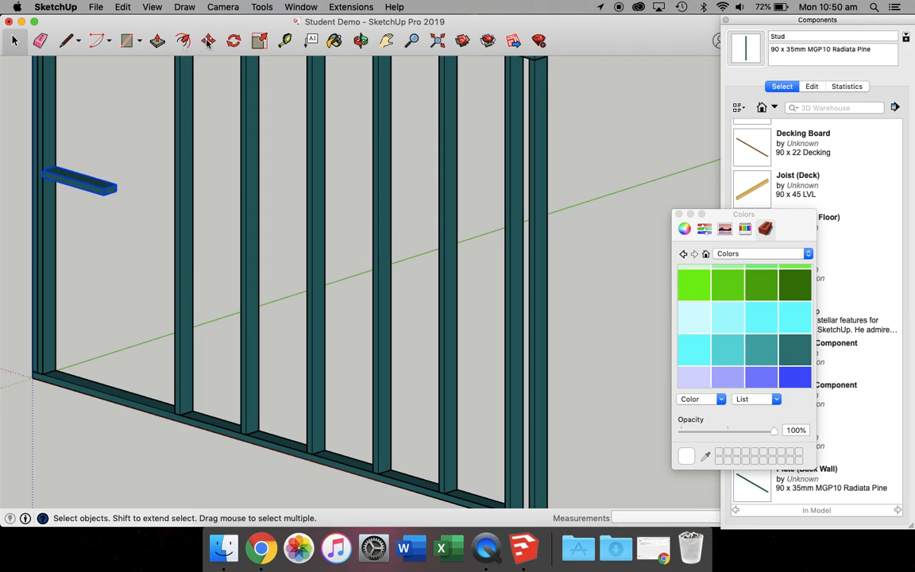
Move the Nogging into the first stud bay beside the opening, with its end against the opening's inner stud
left_click(207, 40)
left_click(41, 176)
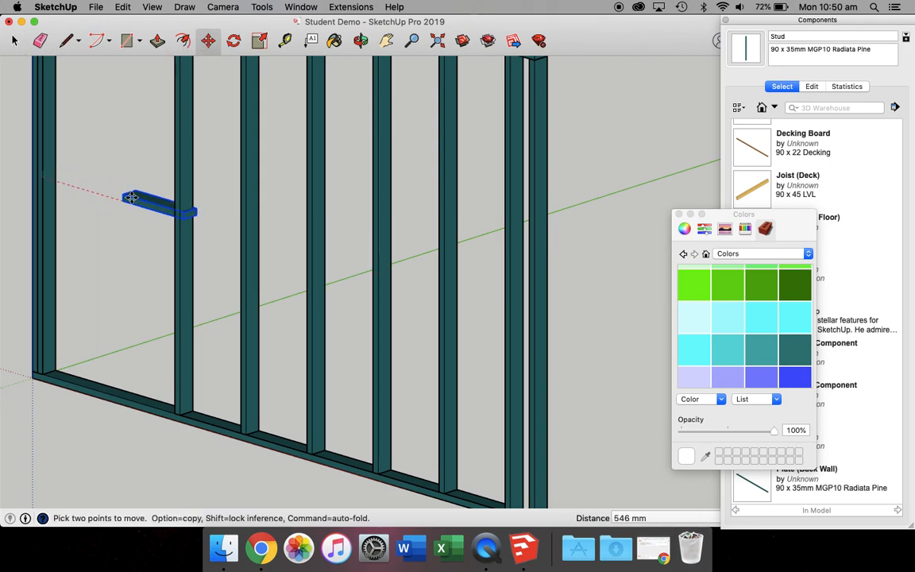
left_click(180, 184)
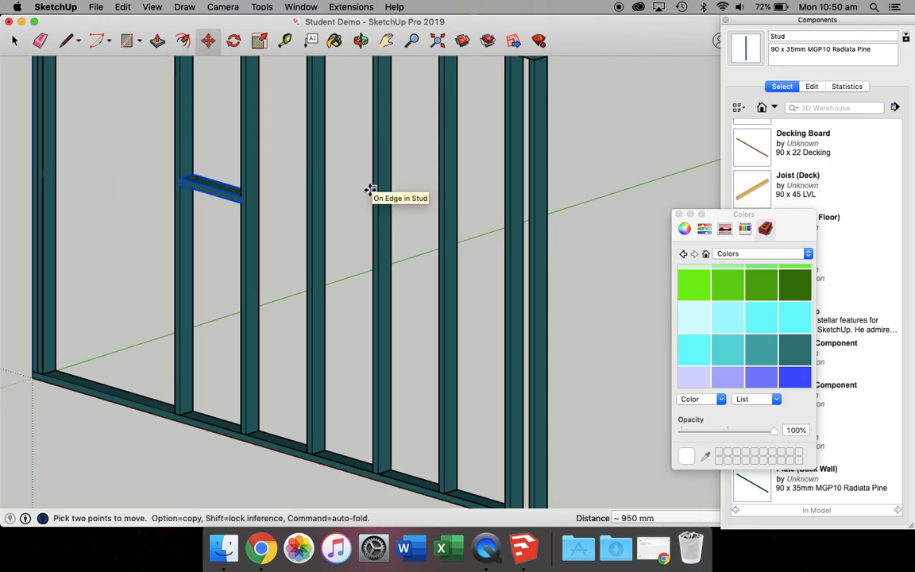
Close the colour palette and place a second Nogging component in the next stud bay, slightly lower than the first
left_click(680, 214)
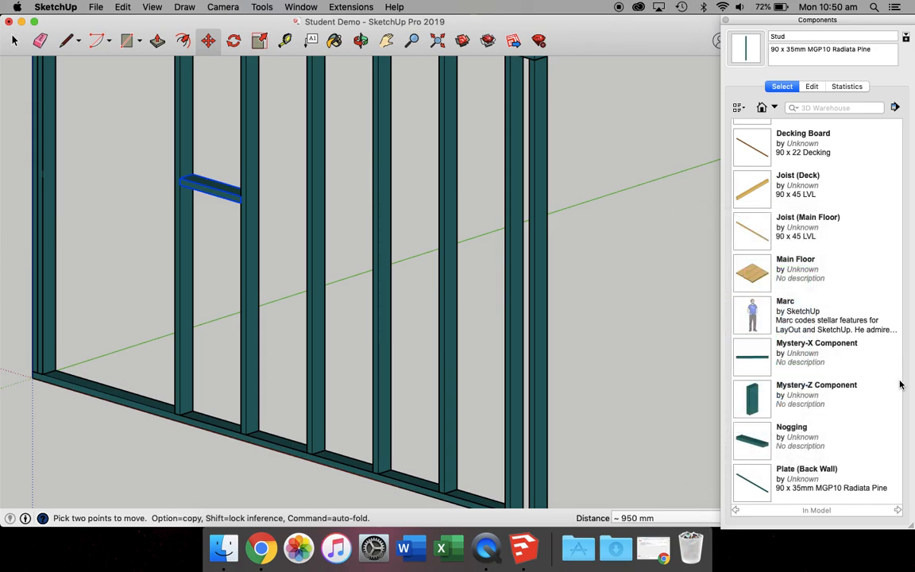
scroll(839, 387, "down", 1)
left_click(838, 389)
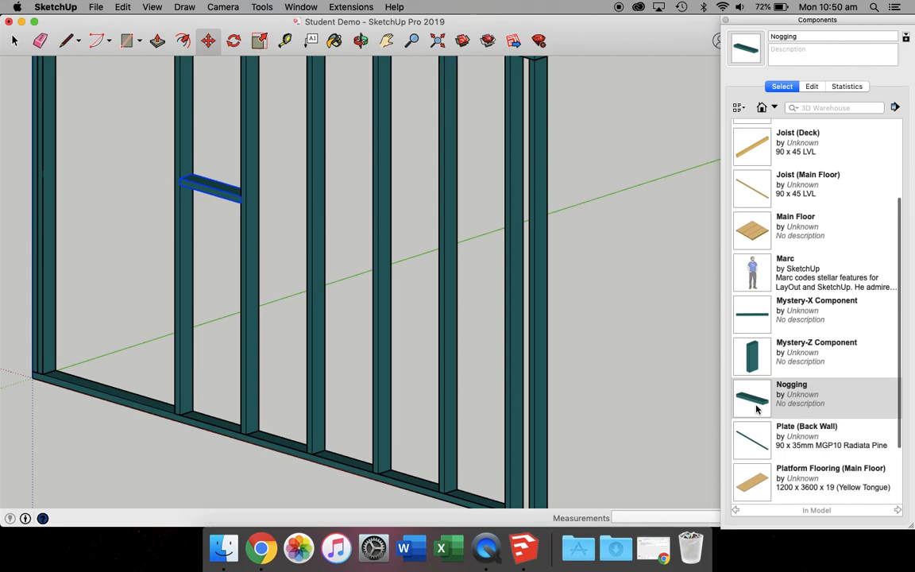
left_click(247, 214)
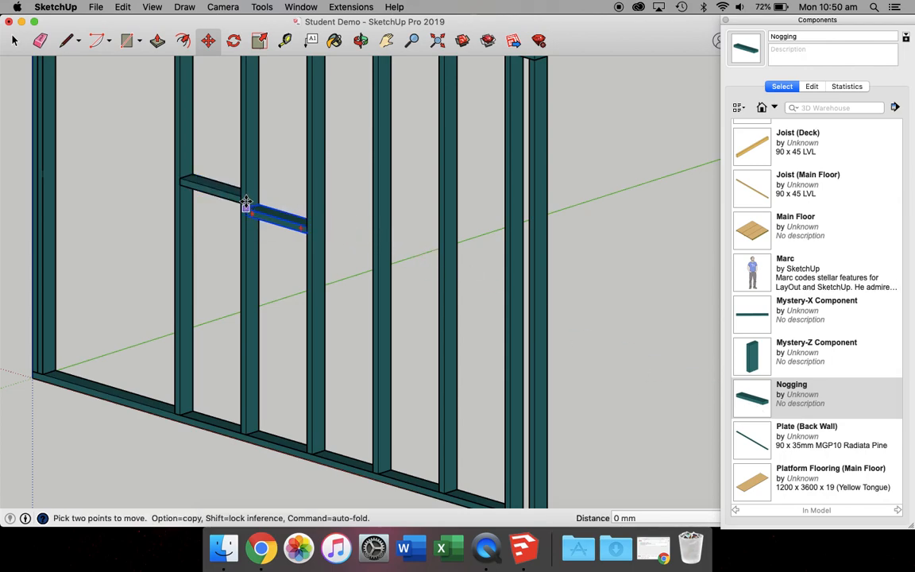
Place a third Nogging component in the following stud bay, slightly higher than the second
scroll(246, 201, "up", 5)
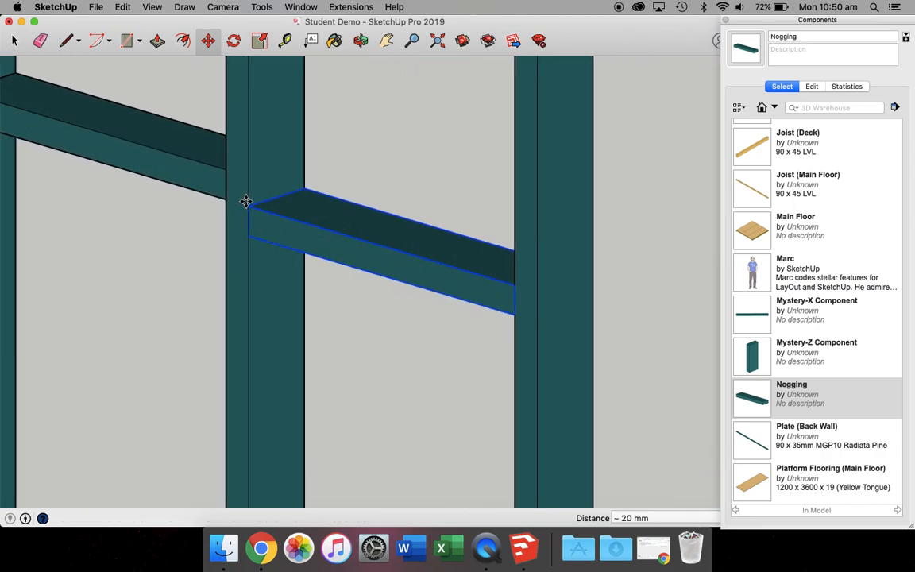
left_click(755, 402)
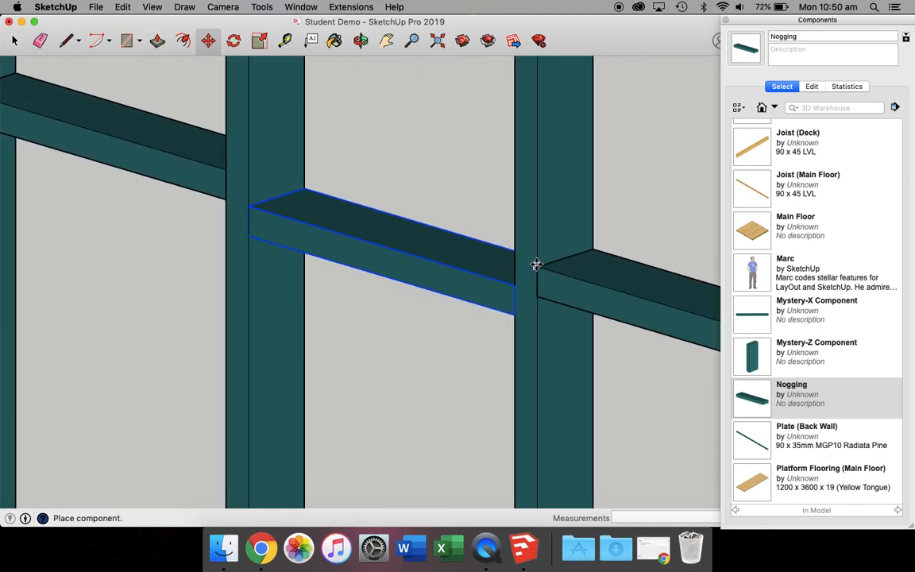
left_click(537, 260)
left_click(537, 291)
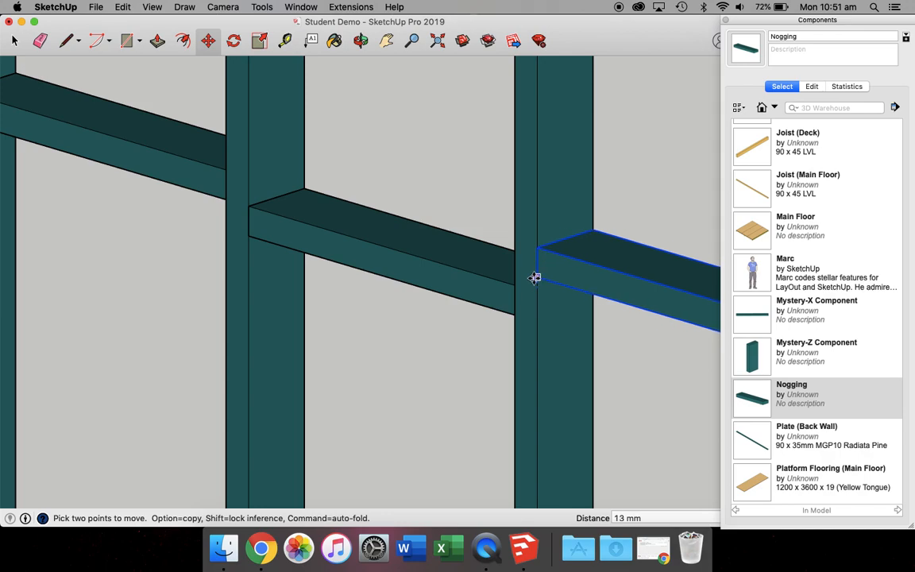
left_click(534, 290)
Place a fourth Nogging component in the next stud bay, staggered lower than the third
scroll(554, 335, "down", 2)
scroll(554, 336, "down", 4)
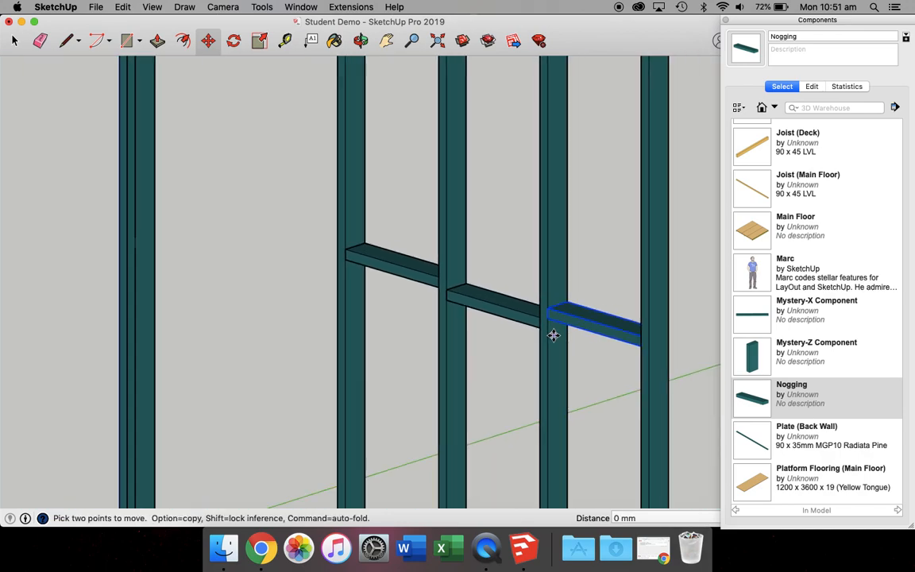
scroll(689, 403, "up", 2)
scroll(689, 403, "up", 2)
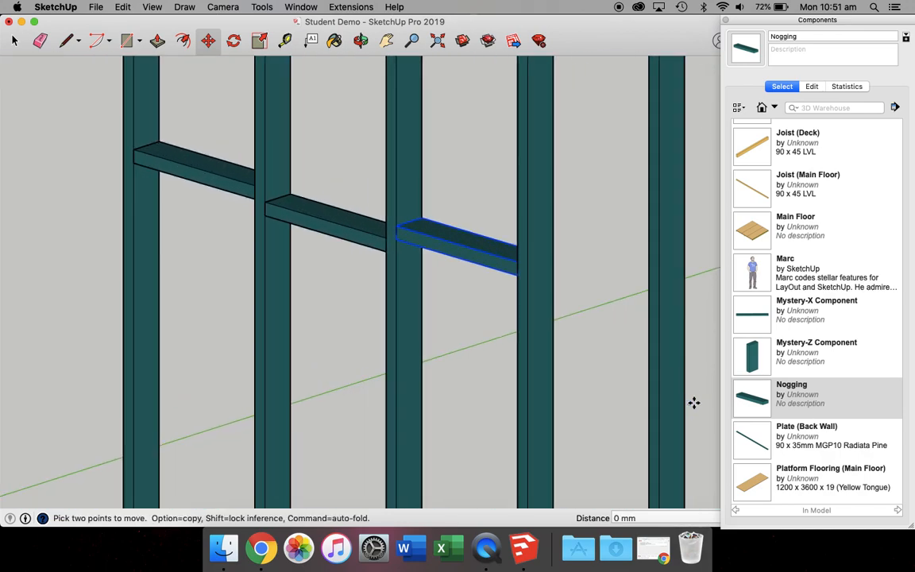
left_click(753, 397)
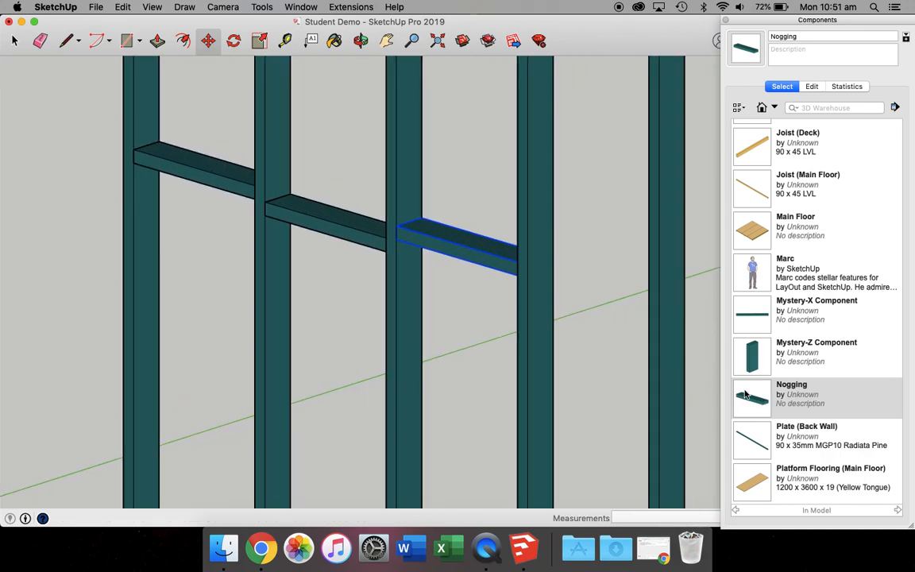
left_click(527, 302)
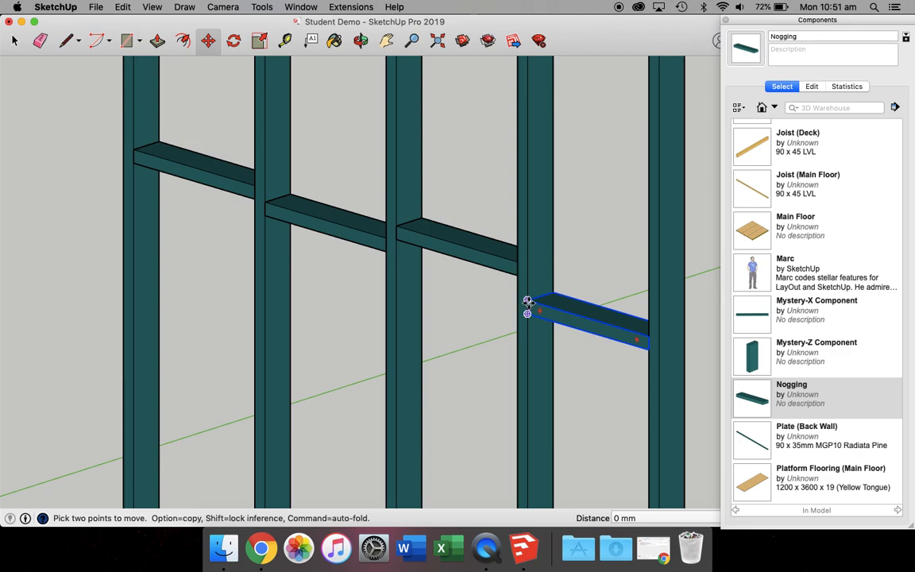
scroll(612, 302, "down", 3)
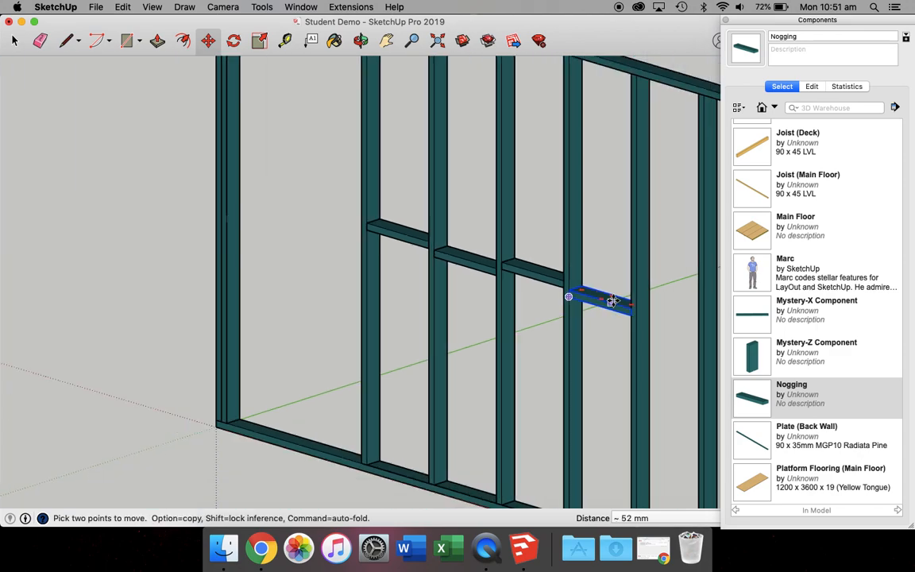
Place a fifth Nogging component in the next stud bay, staggered slightly higher than the fourth
scroll(674, 347, "down", 5)
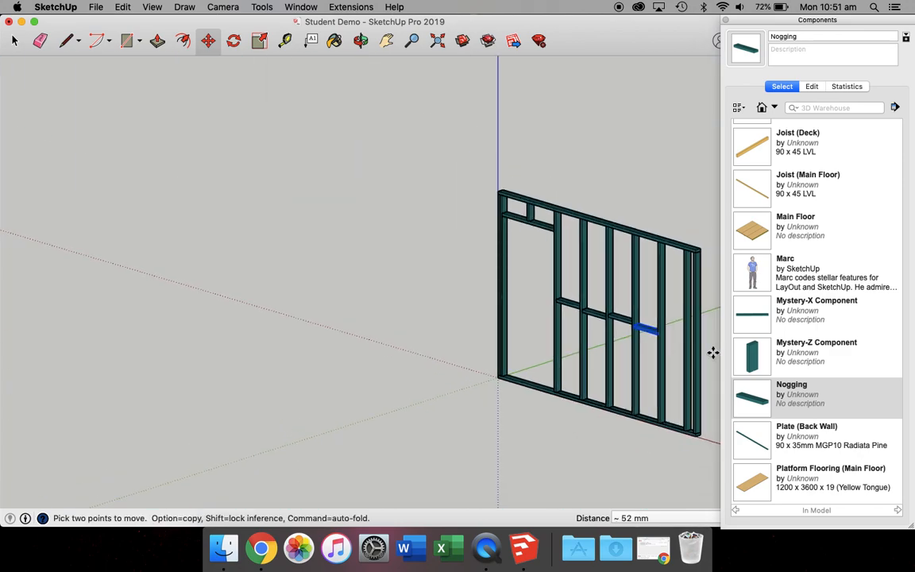
scroll(712, 352, "up", 5)
left_click(747, 393)
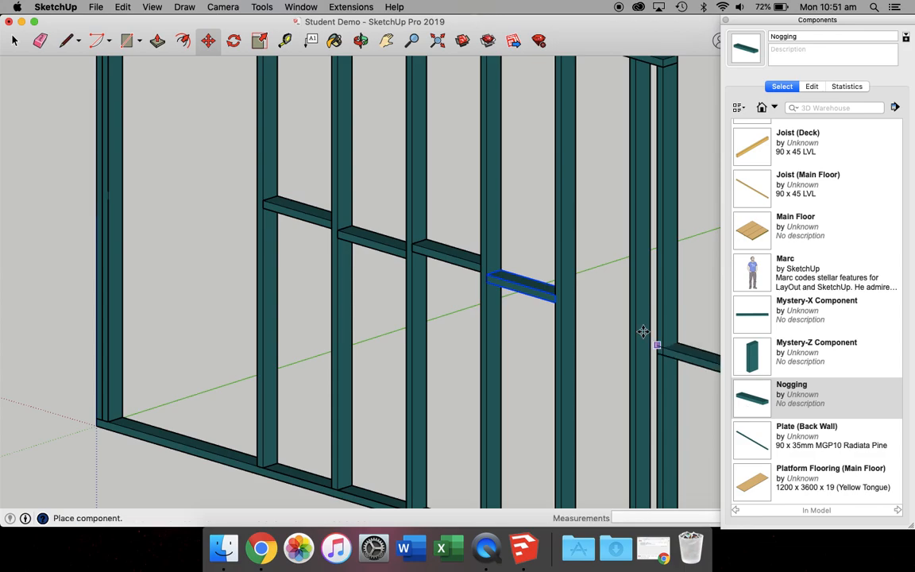
left_click(564, 289)
scroll(563, 302, "up", 6)
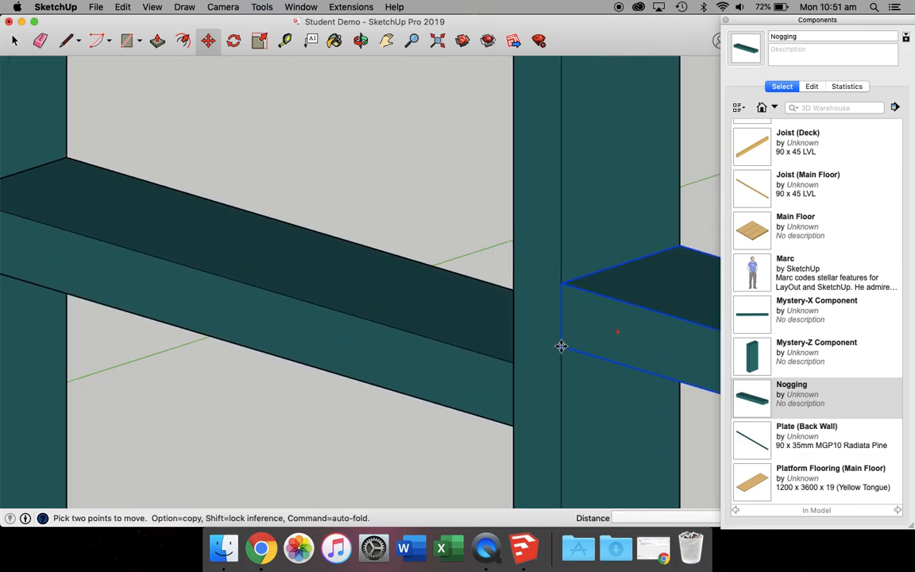
left_click(561, 347)
scroll(547, 360, "down", 5)
scroll(548, 360, "down", 3)
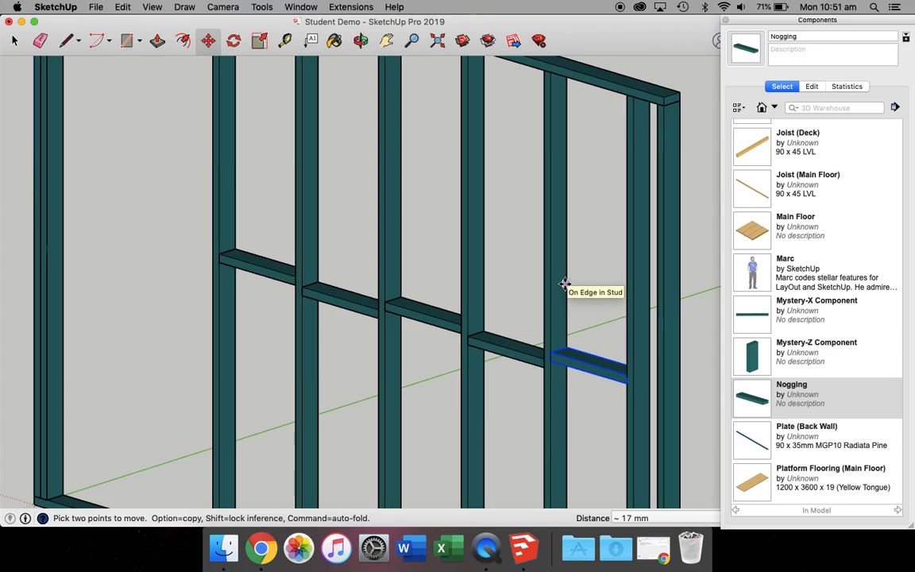
scroll(565, 284, "down", 1)
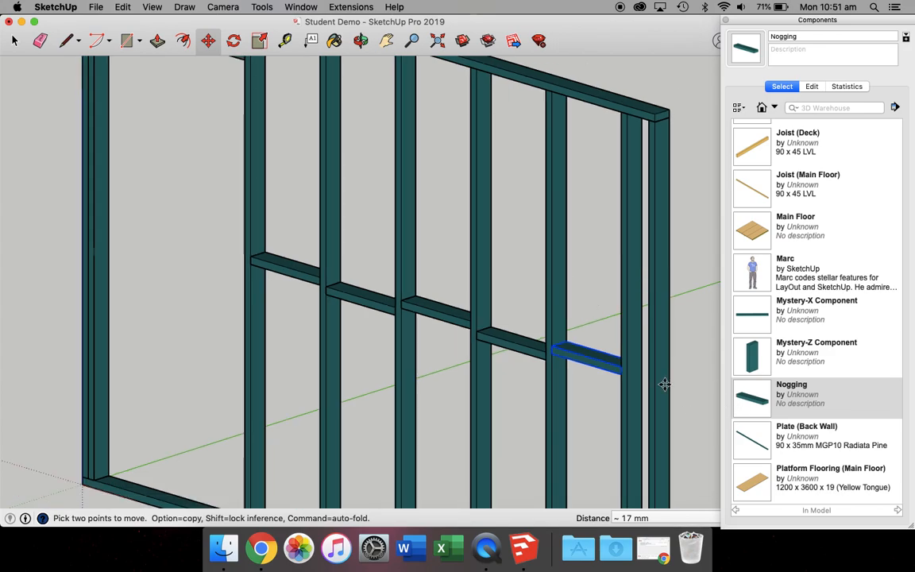
Draw a 35 x 90 mm rectangle on the last inner stud's side face, facing the narrow end bay, just below the fifth nogging
left_click(66, 41)
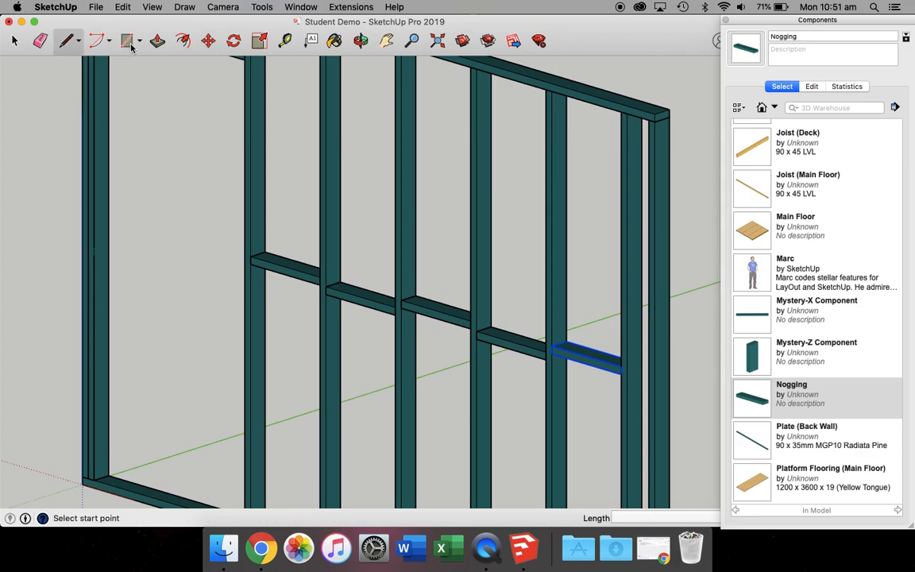
left_click(126, 40)
left_click(633, 384)
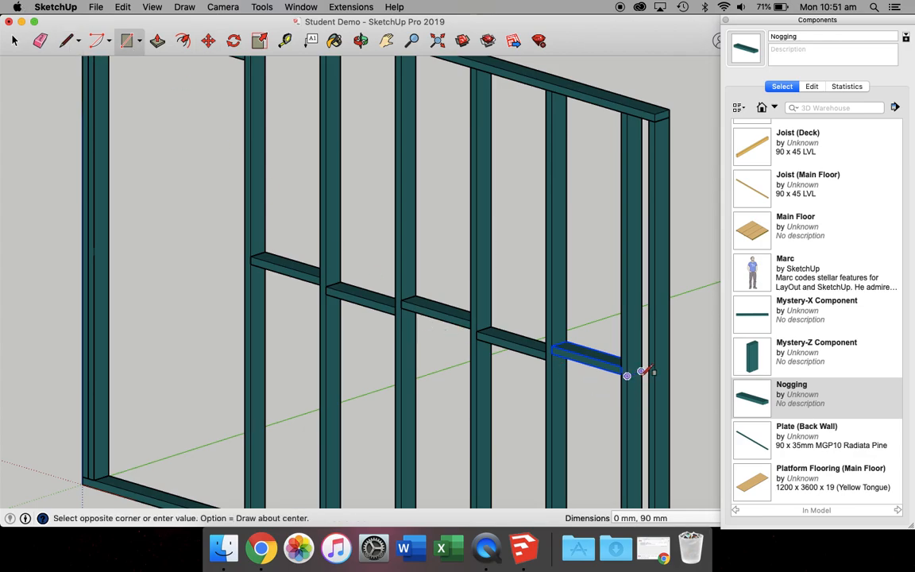
left_click(647, 381)
key("super+z")
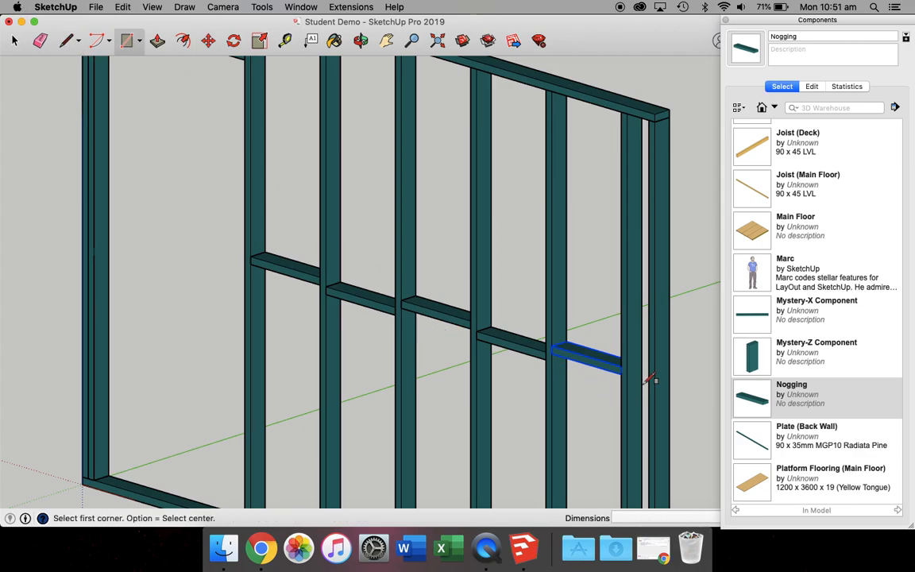
left_click(627, 376)
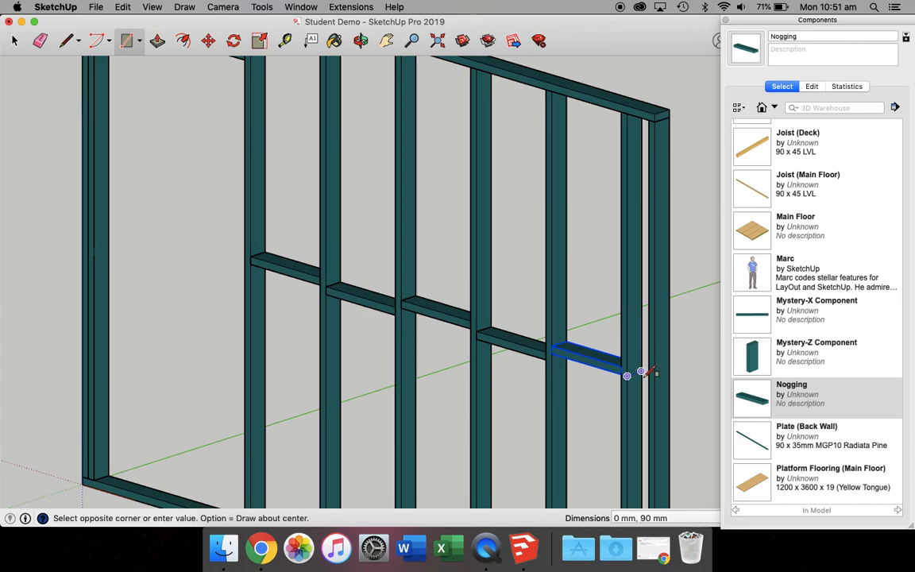
type("35, ")
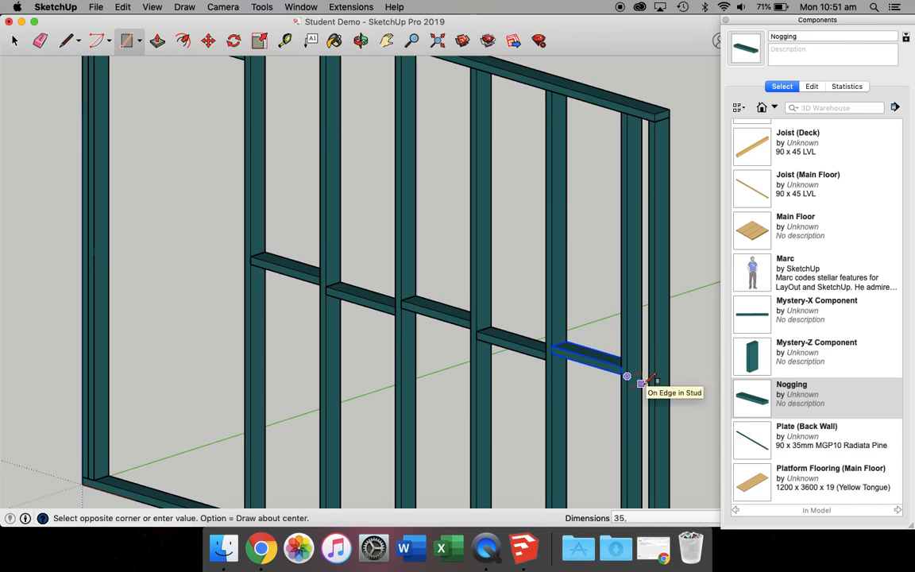
type("90")
key("Return")
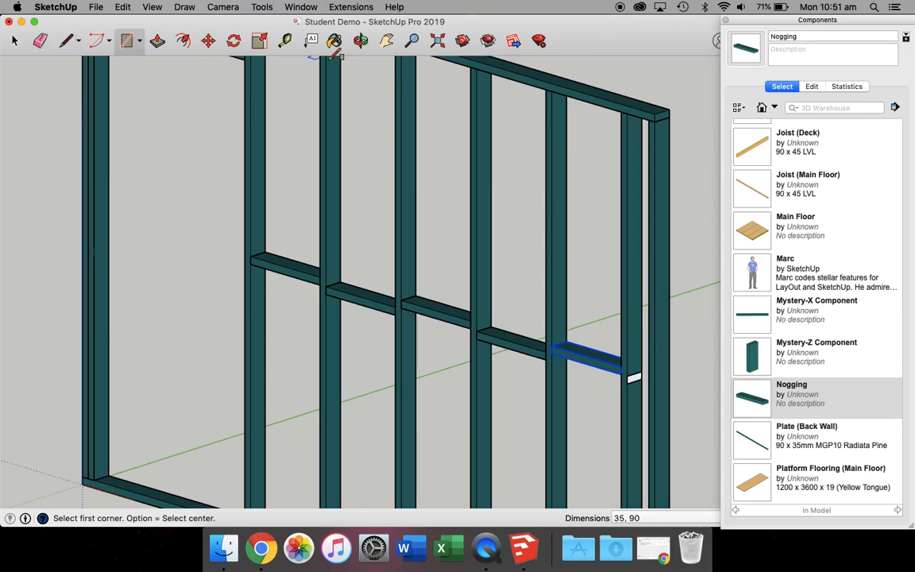
left_click(40, 46)
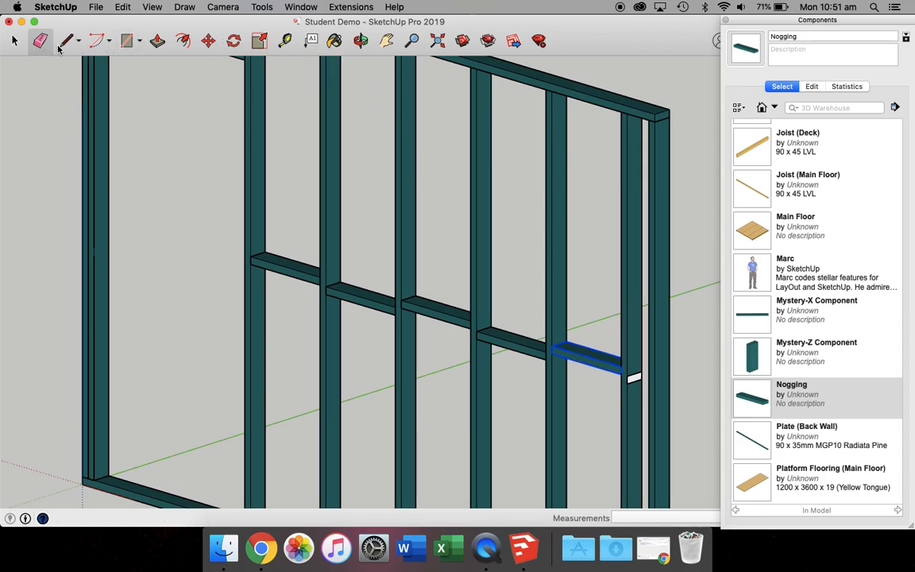
left_click(67, 40)
left_click(628, 376)
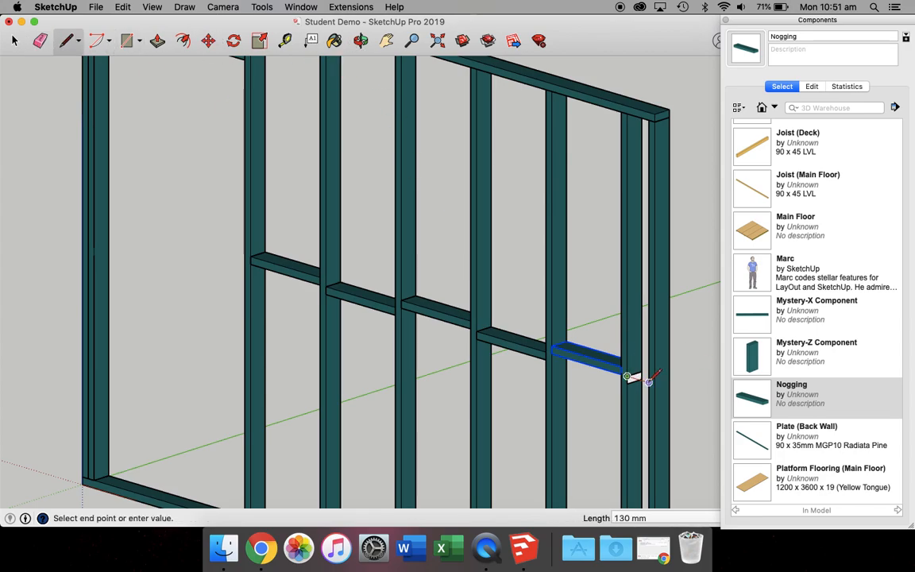
key("Escape")
Extrude the rectangle 130 mm across the narrow end bay to the end stud and paint the whole block the frame's dark teal
left_click(157, 42)
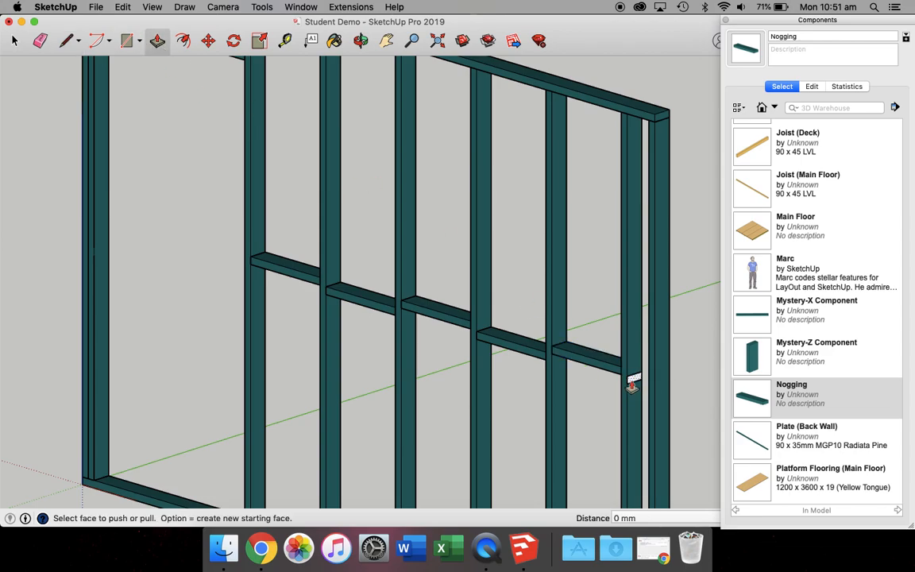
left_click(643, 383)
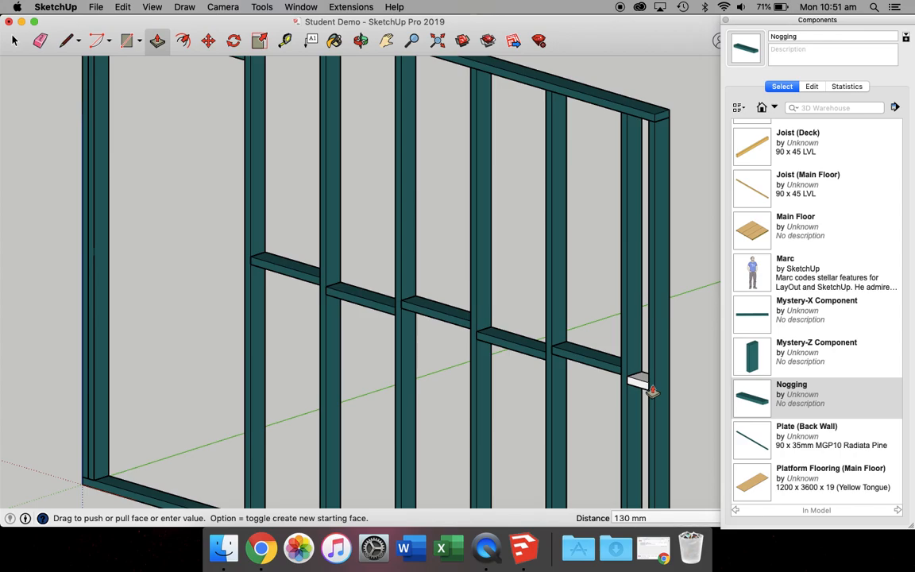
left_click(13, 42)
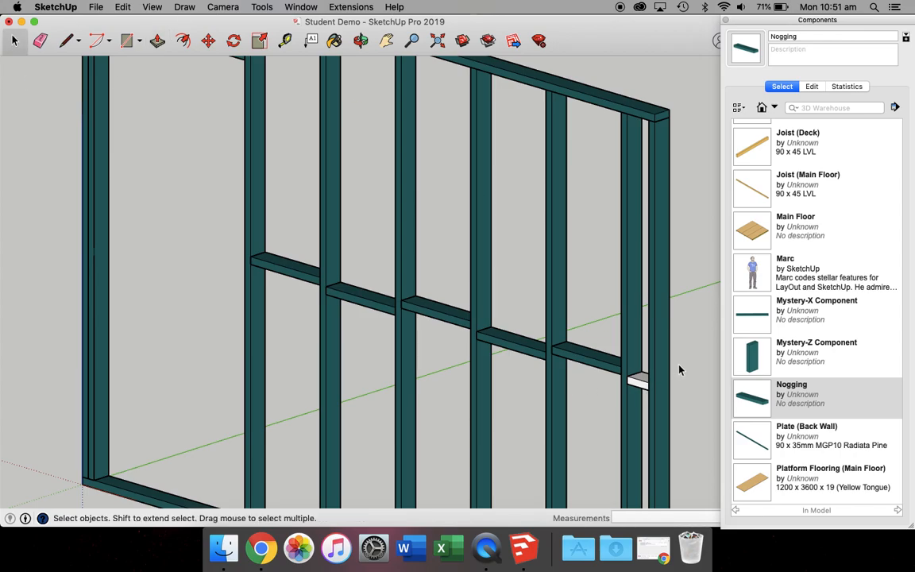
left_click(630, 393)
left_click(635, 382)
right_click(637, 386)
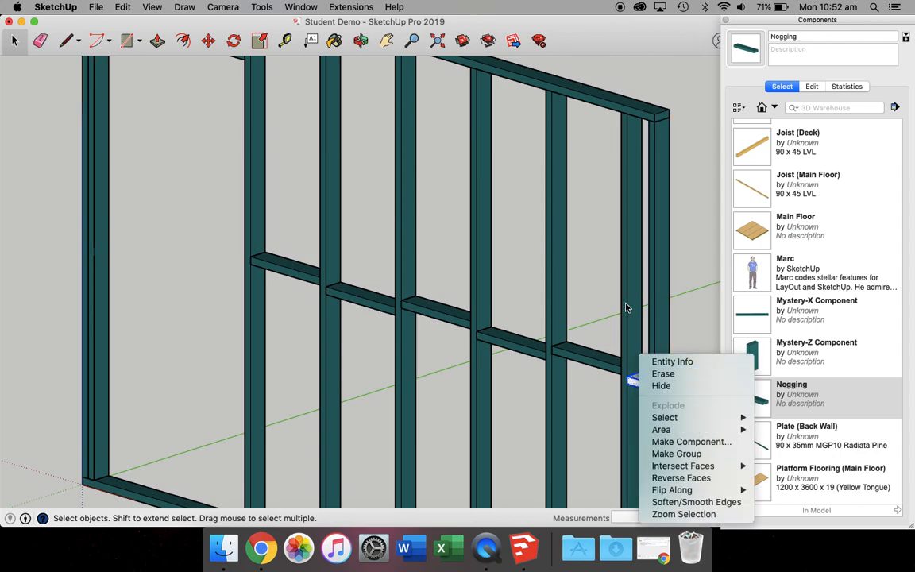
left_click(336, 45)
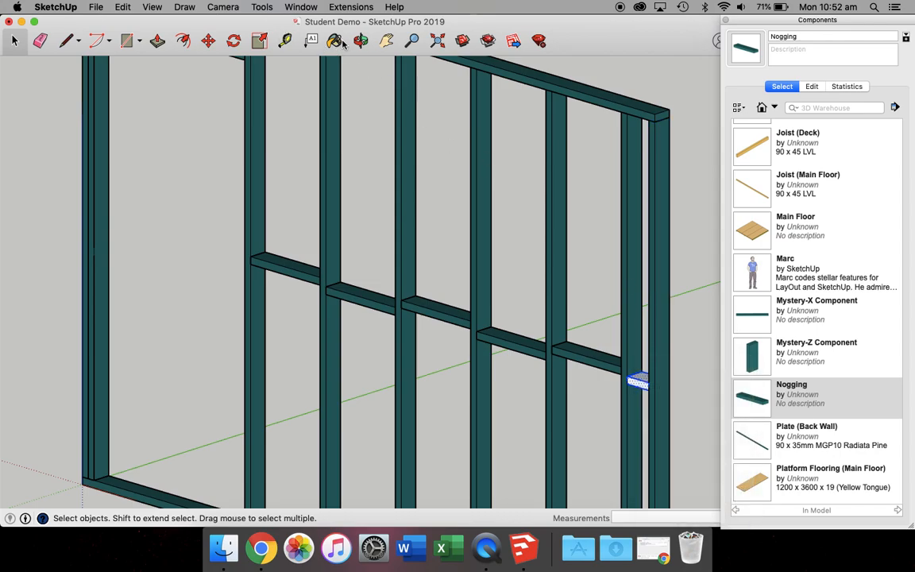
left_click(340, 43)
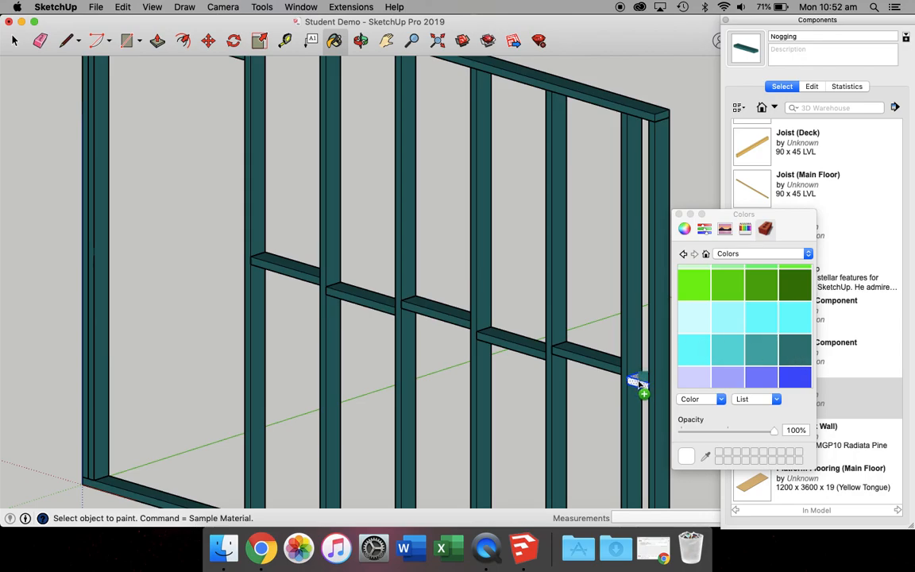
left_click(679, 215)
Make the short block a component named Customer Nogging 1 with the description 90 x 35mm MGP10 Radiata Pine
right_click(642, 358)
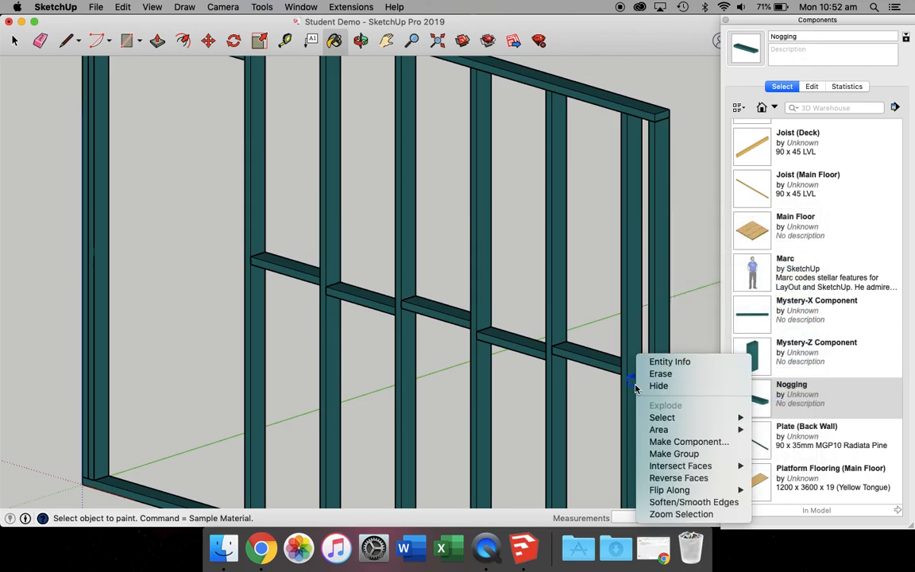
left_click(672, 441)
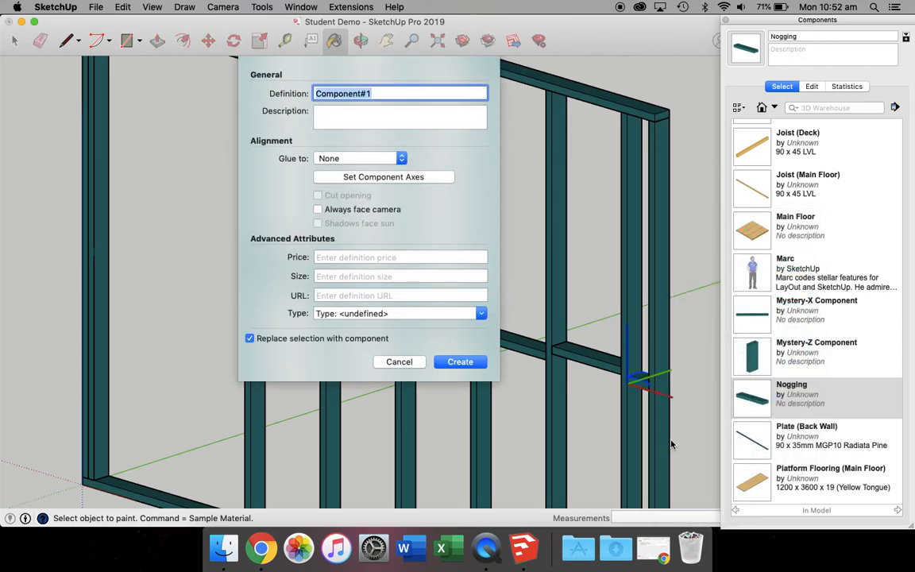
type("Customer")
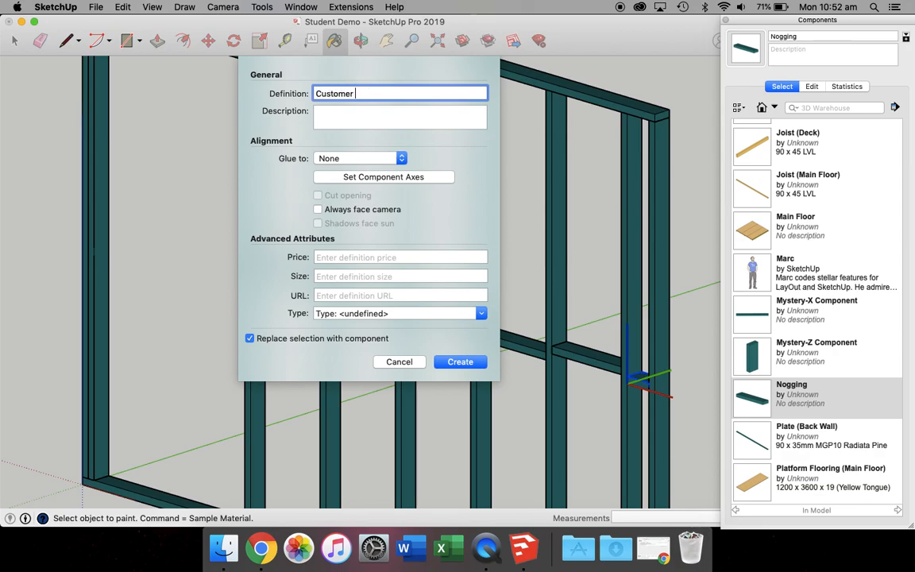
left_click(316, 112)
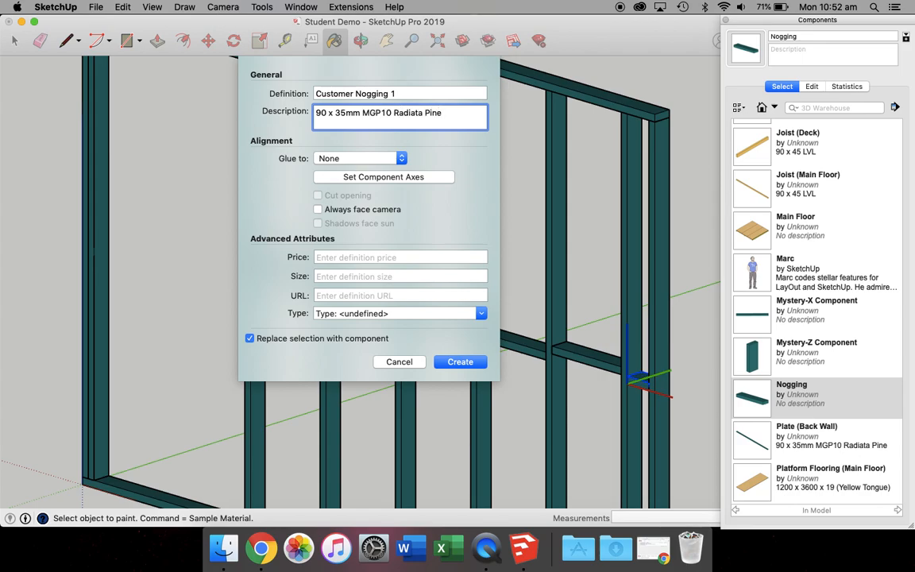
key("Return")
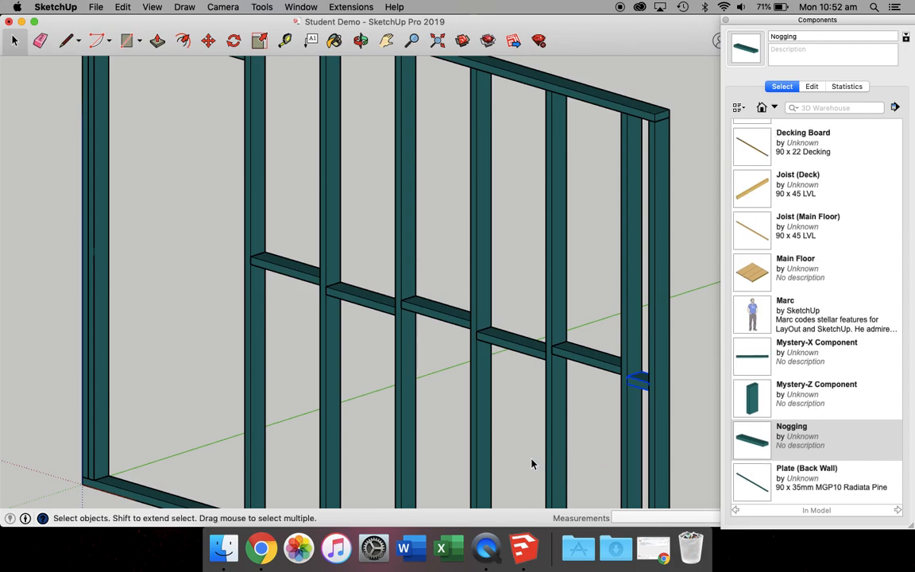
Show the whole wall frame in the standard Front view
scroll(532, 465, "down", 3)
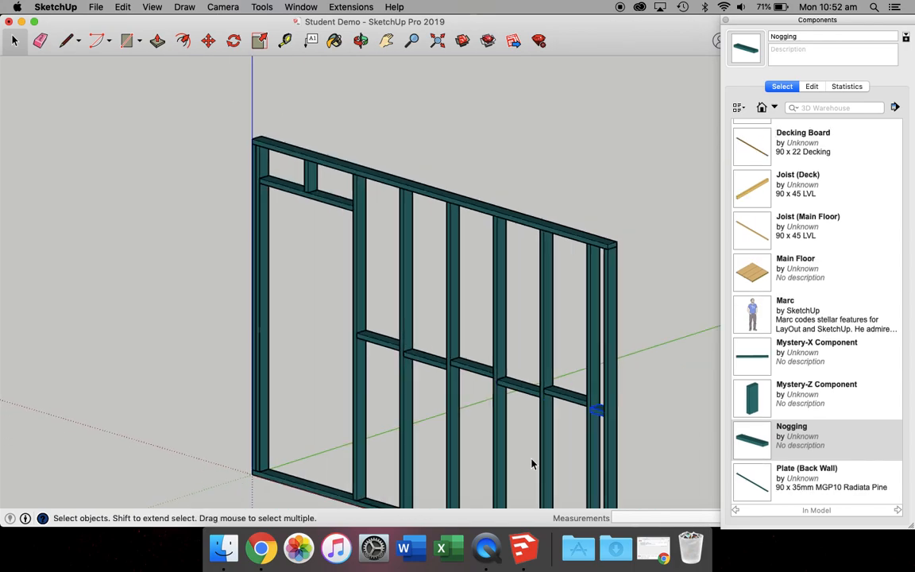
key("super+7")
left_click(438, 41)
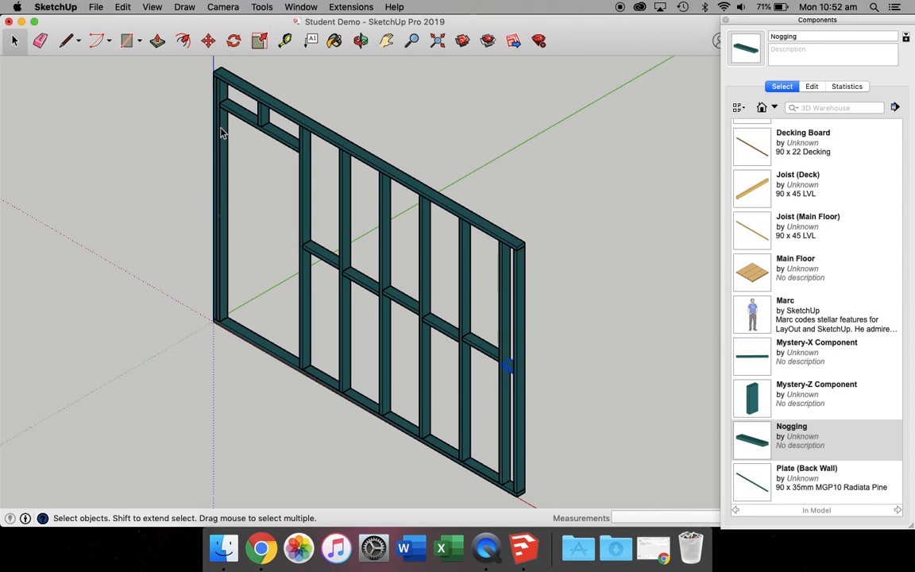
key("super+1")
key("super+2")
key("super+3")
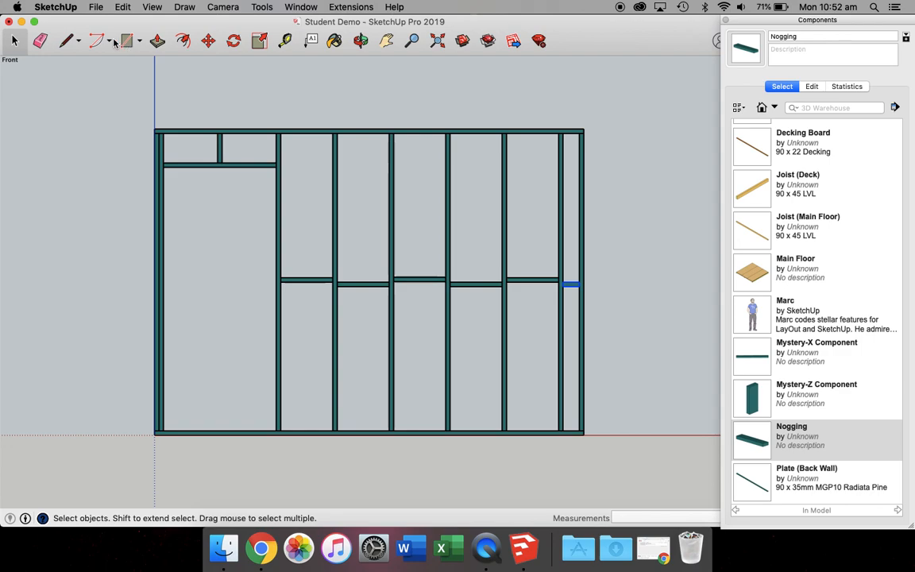
key("l")
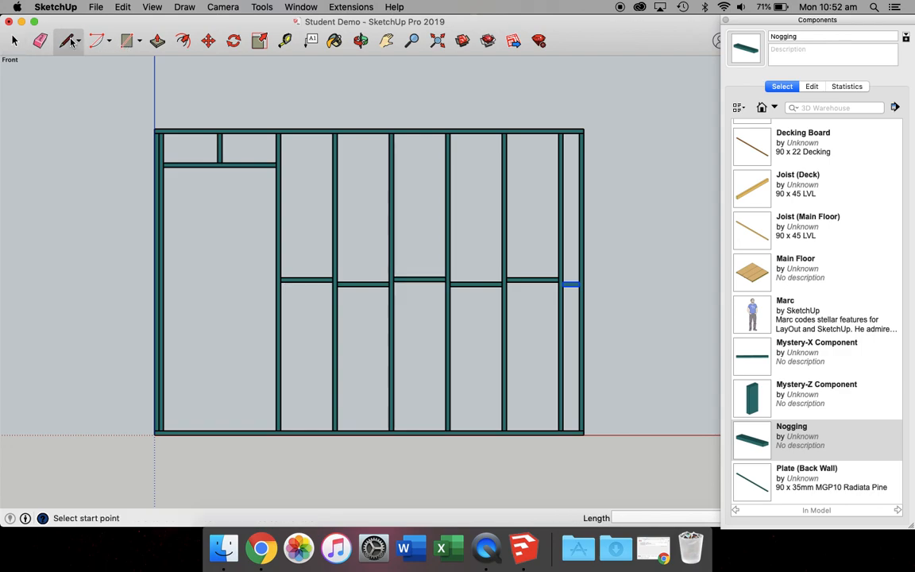
left_click(285, 129)
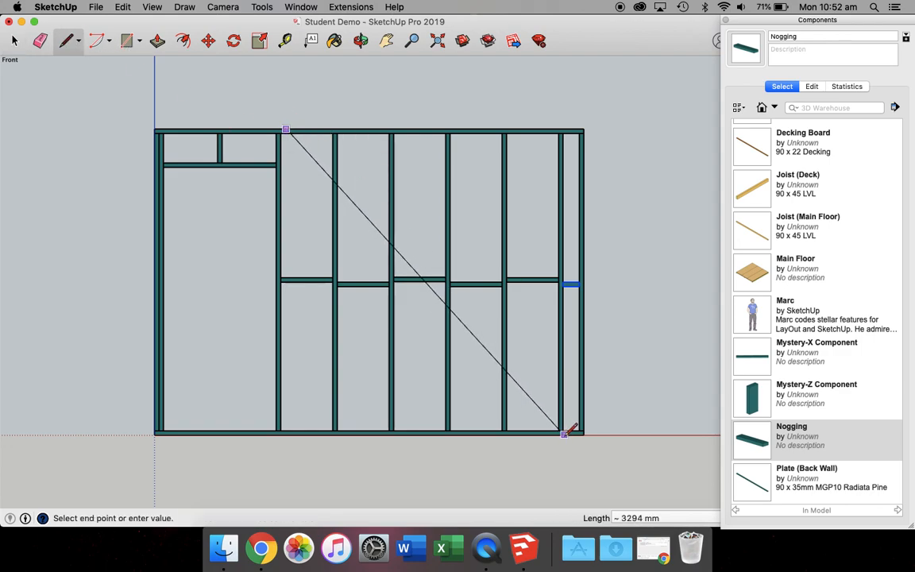
key("Escape")
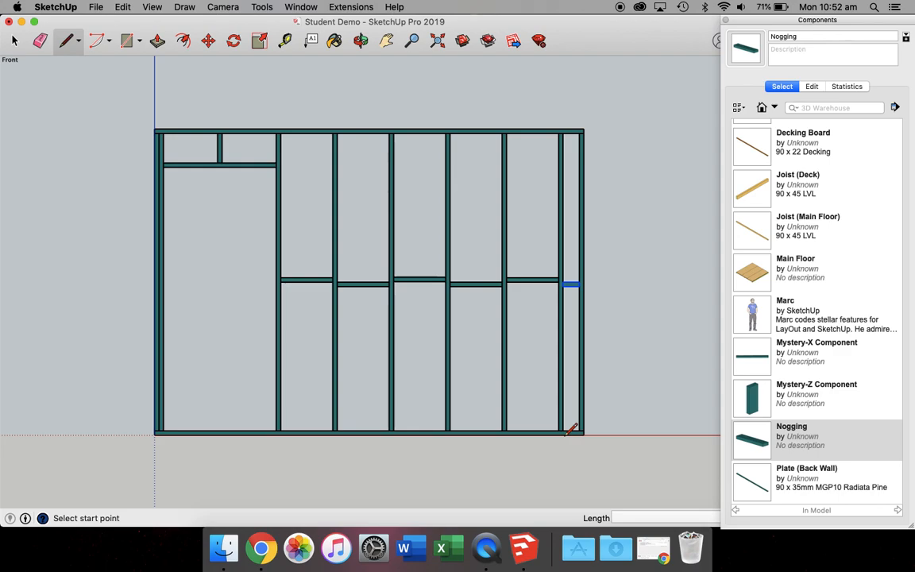
left_click(155, 129)
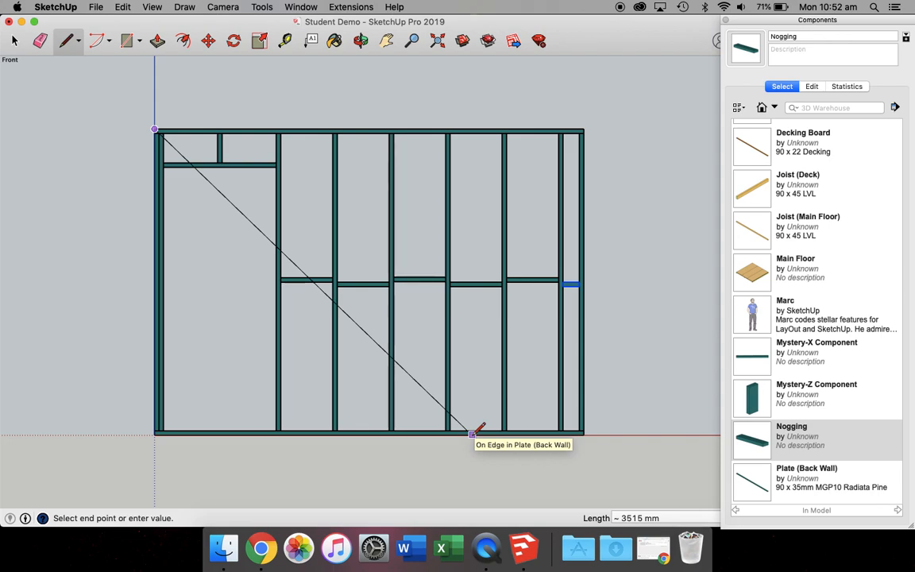
key("Escape")
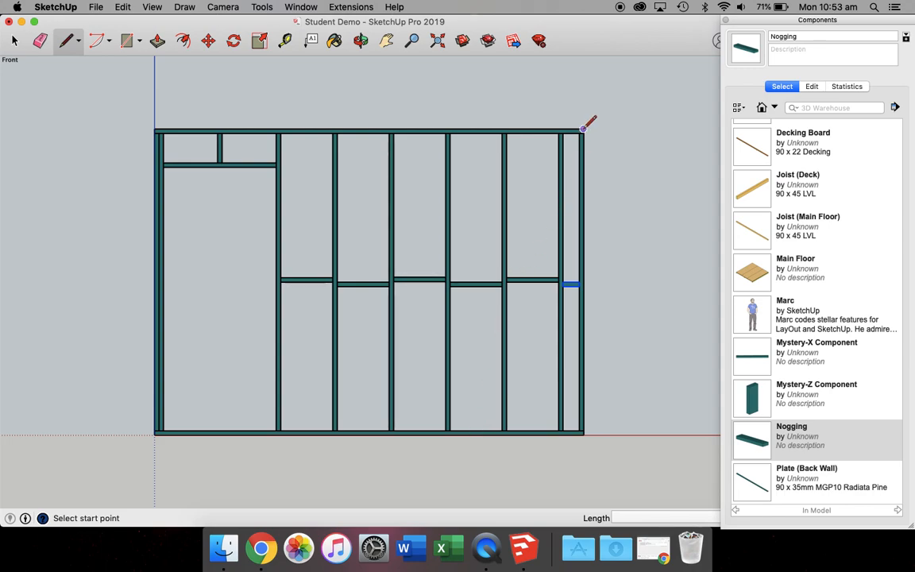
Draw a 150 mm line along the top plate's upper edge, starting from the plate's outer corner above the narrow end bay
scroll(572, 125, "up", 3)
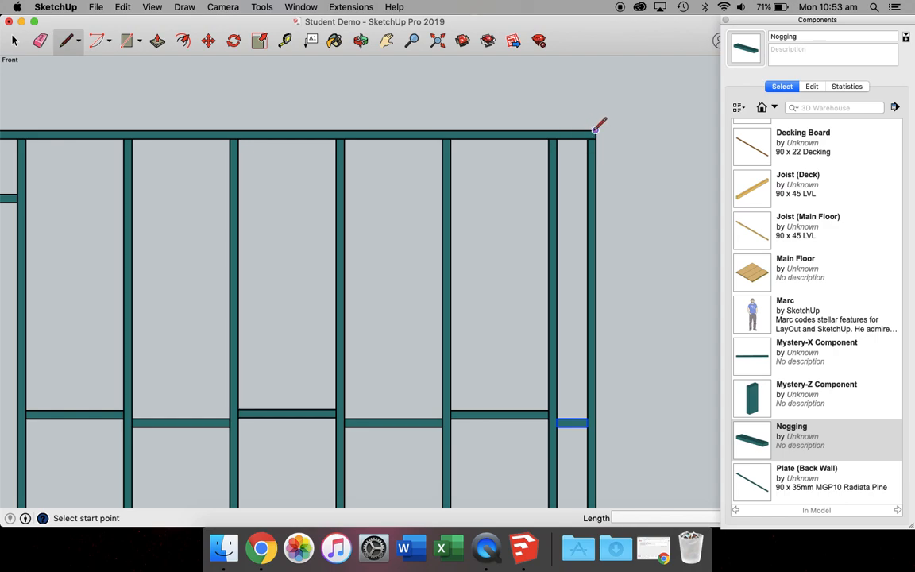
left_click(595, 130)
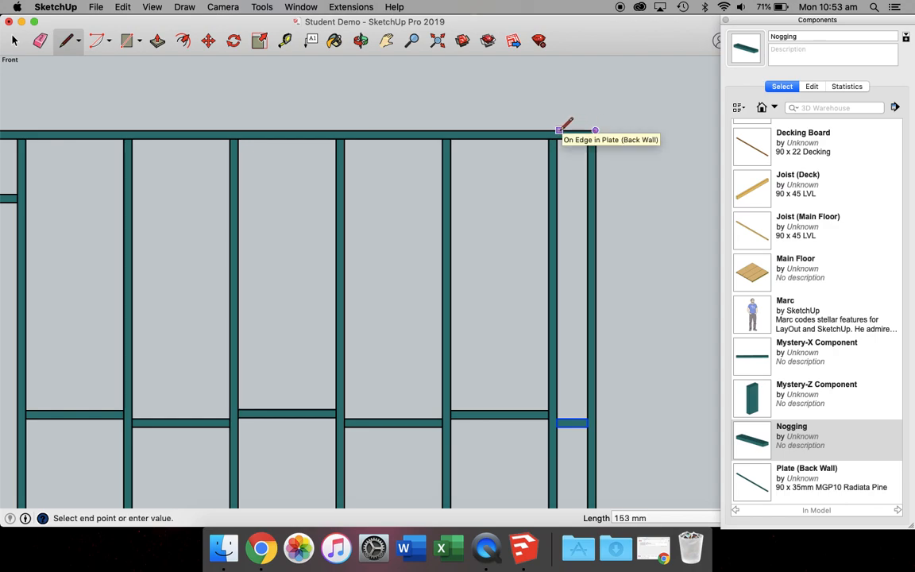
type("150")
key("Return")
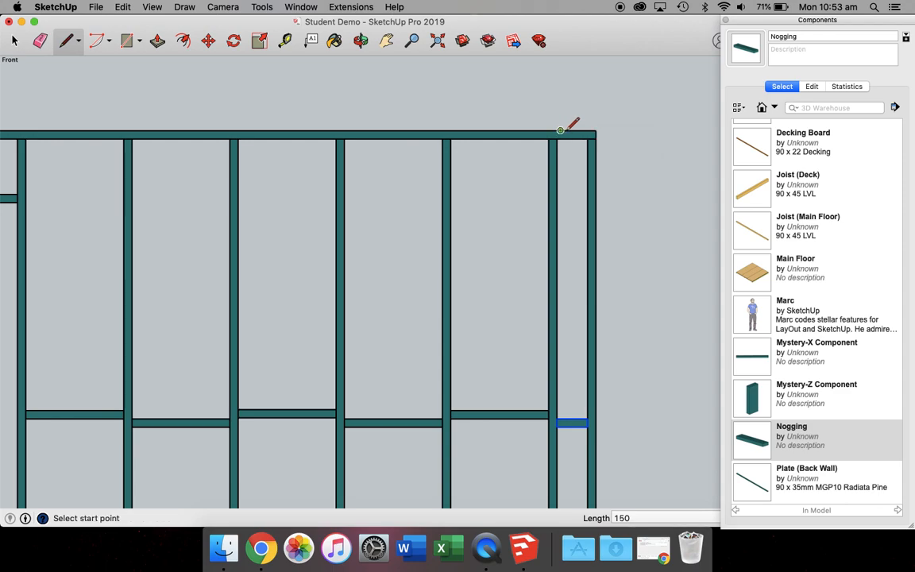
Draw a 2400 mm line along the bottom plate's lower edge towards the wide opening, starting directly below the top plate's 150 mm mark
left_click(560, 130)
scroll(489, 222, "down", 6)
scroll(489, 226, "down", 1)
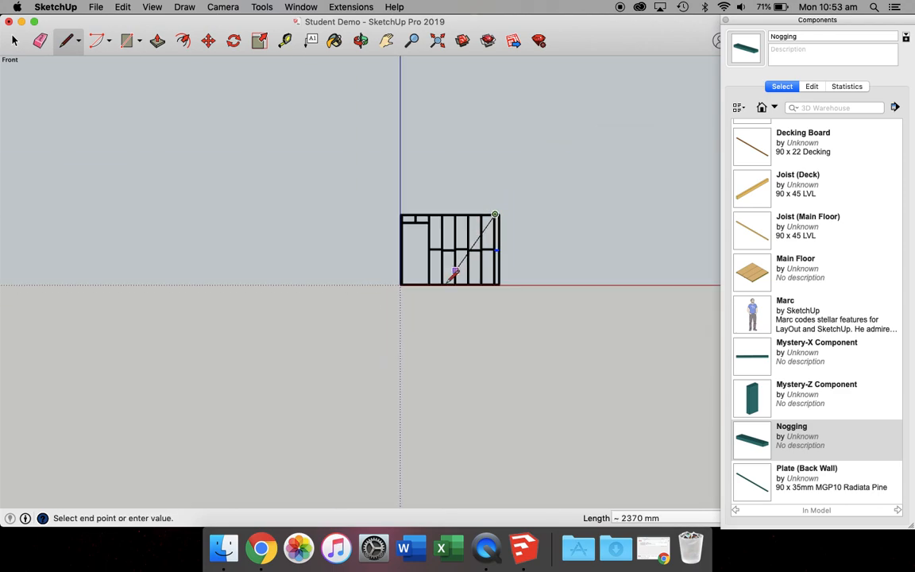
scroll(437, 239, "up", 6)
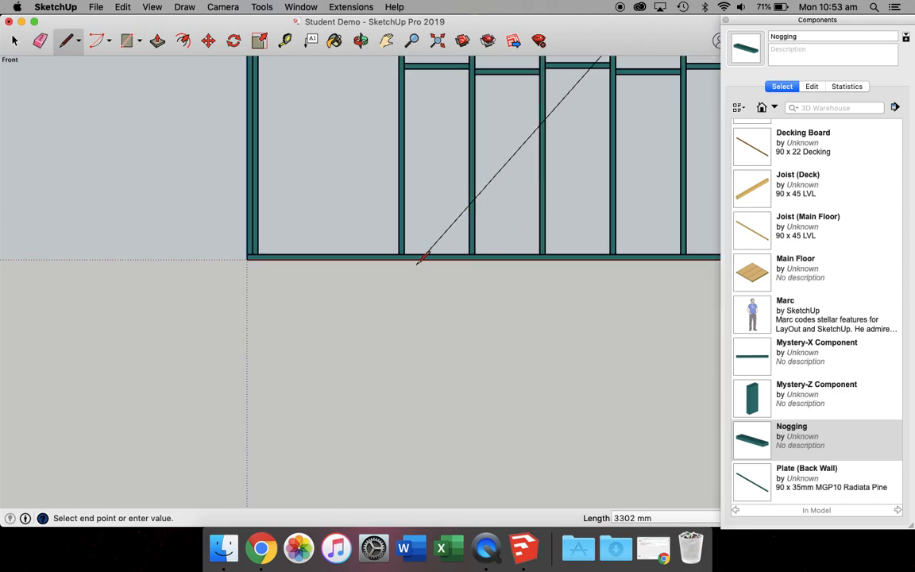
scroll(416, 259, "down", 4)
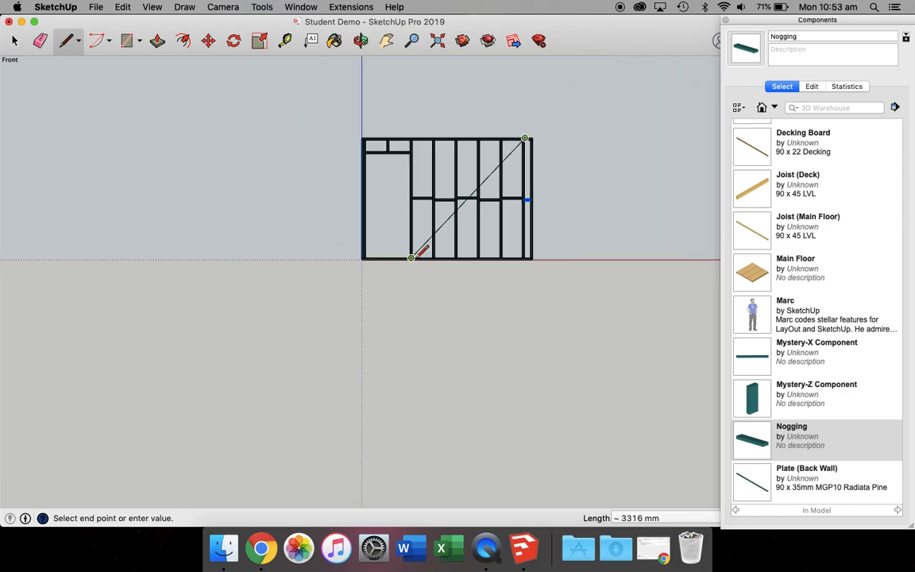
scroll(527, 255, "up", 3)
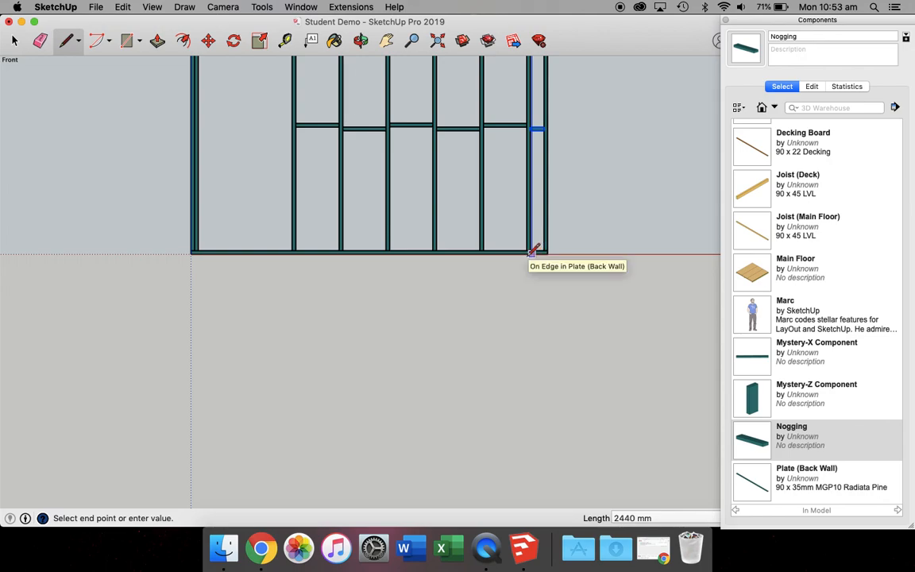
left_click(530, 253)
left_click(532, 254)
type("2400")
key("Return")
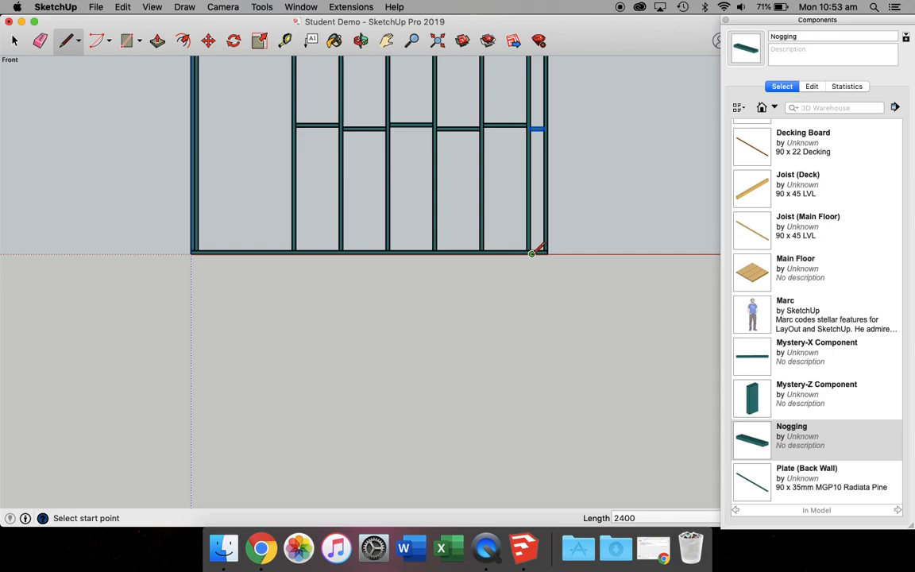
left_click(290, 252)
scroll(284, 253, "down", 3)
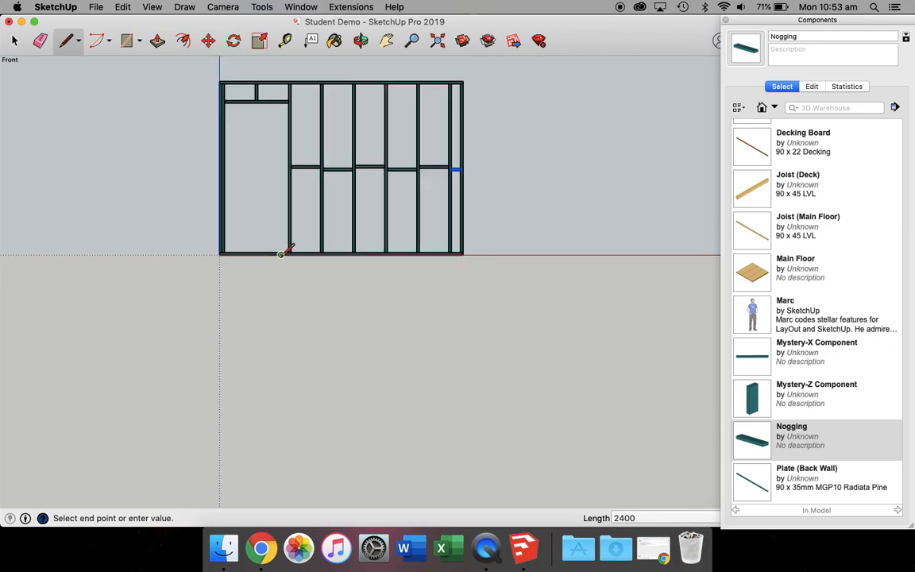
scroll(284, 253, "down", 2)
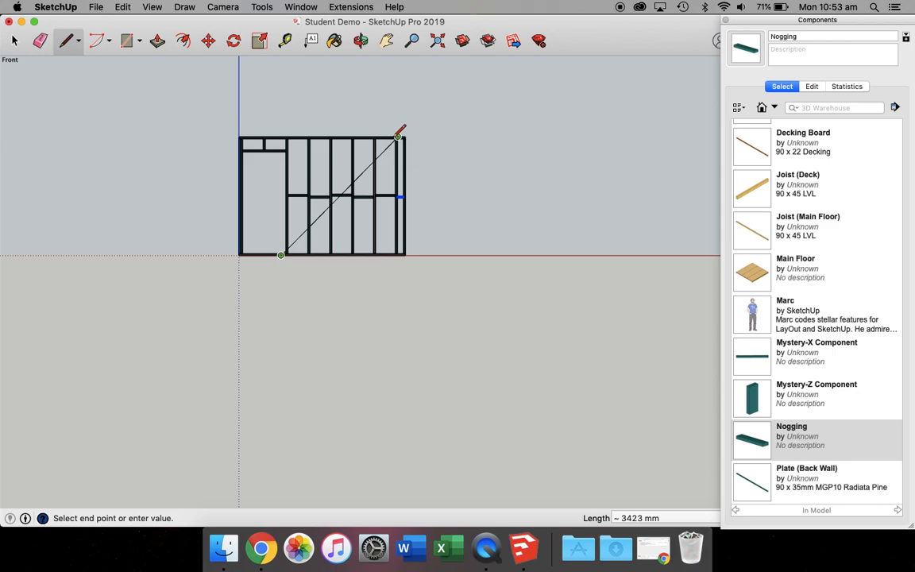
key("Escape")
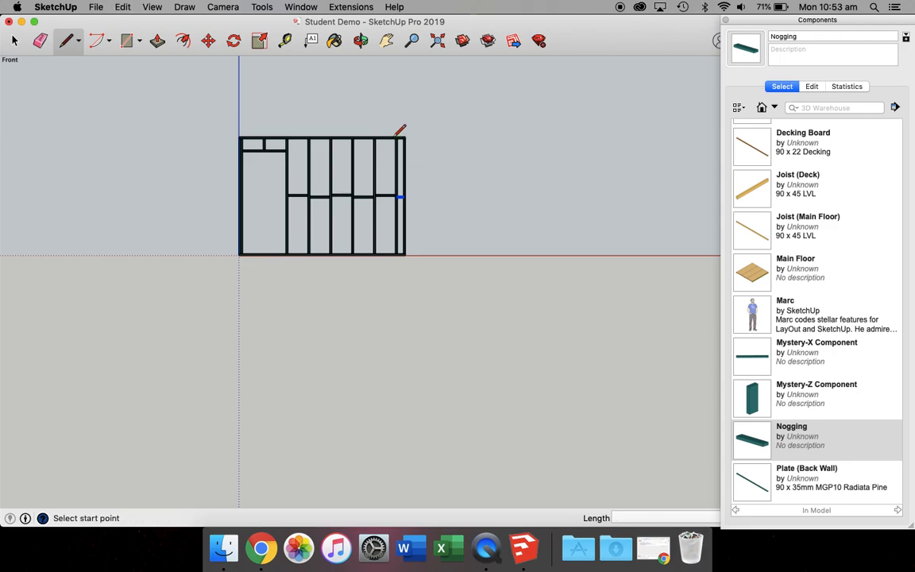
Draw a diagonal line about 3422 mm long from the top plate's upper edge above the end stud to the bottom plate below the stud beside the wide opening
scroll(372, 178, "up", 3)
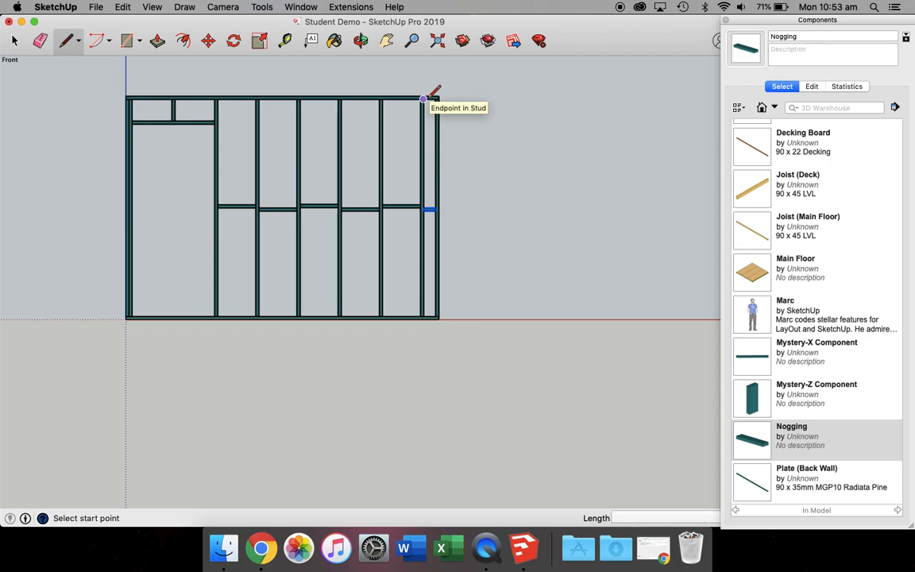
scroll(429, 97, "up", 5)
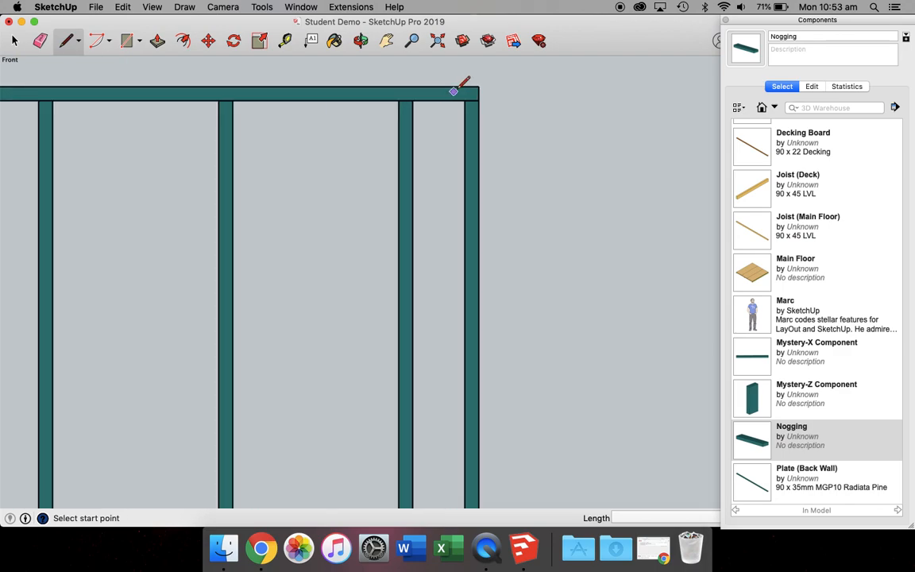
left_click(468, 84)
scroll(326, 267, "down", 5)
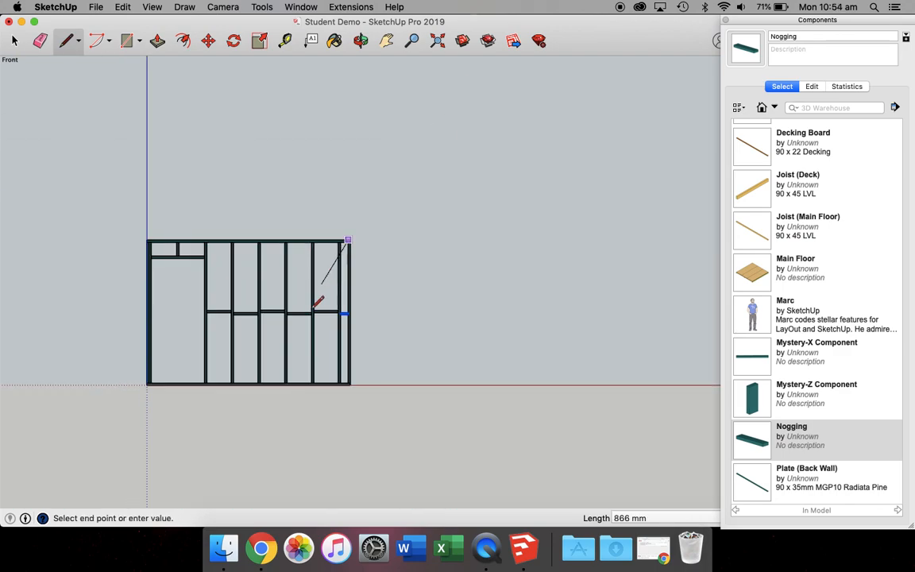
scroll(207, 379, "up", 4)
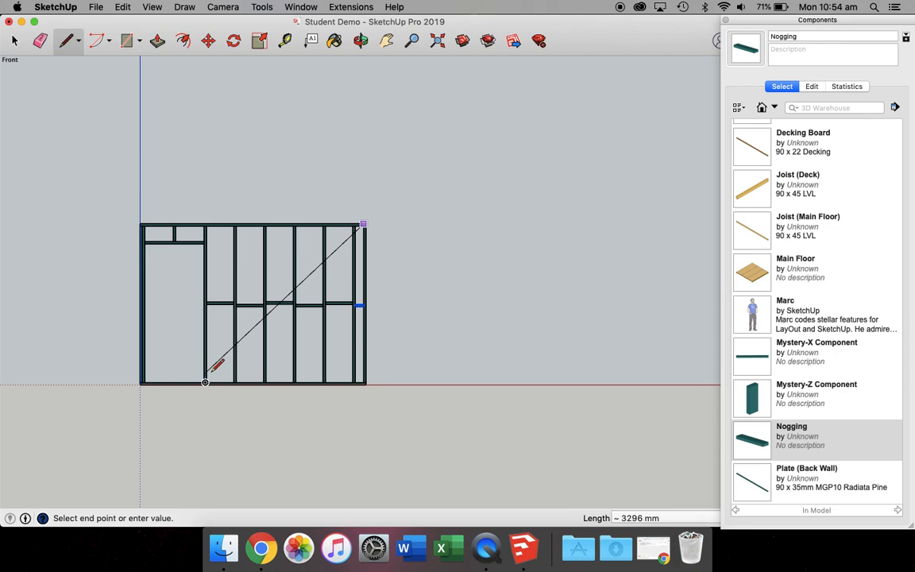
left_click(192, 413)
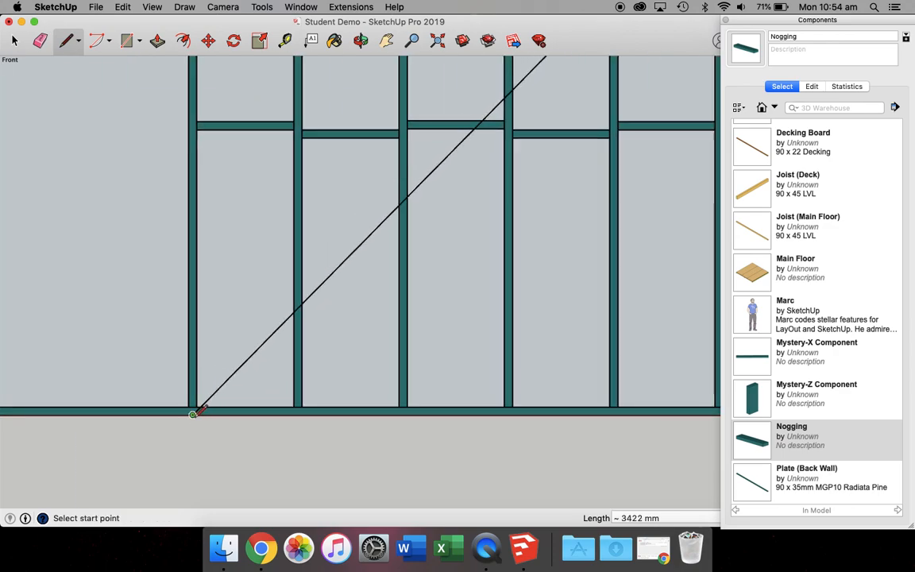
Draw a 30 mm line along the bottom plate's lower edge from the diagonal's foot, heading away from the wide opening
left_click(193, 413)
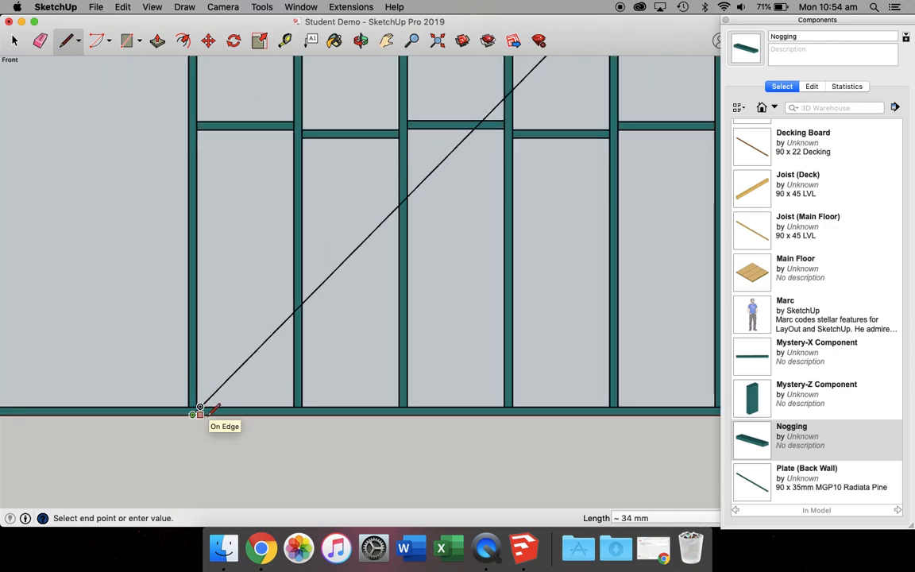
type("30")
key("Return")
left_click(199, 412)
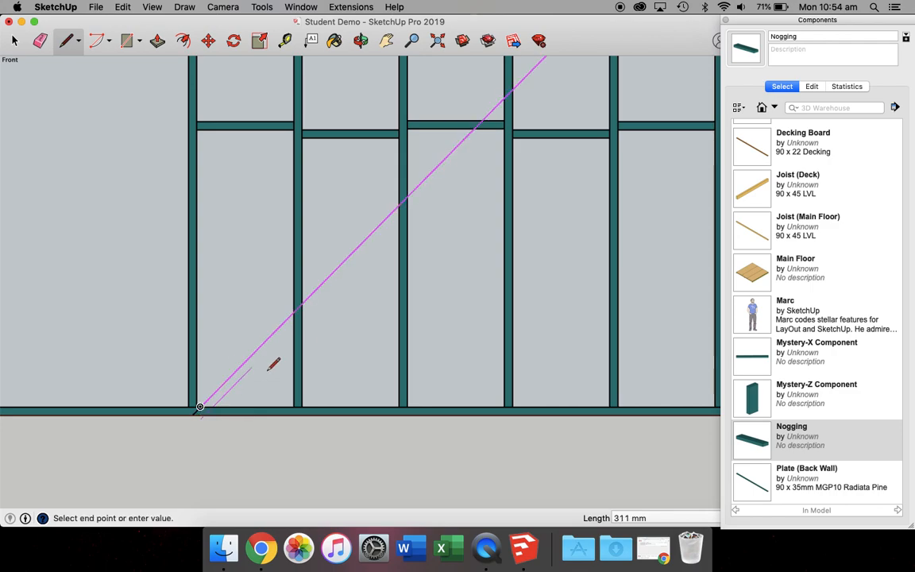
key("Escape")
Draw a second diagonal from the 30 mm mark up to the top plate's end and close the brace strip with a line about 33 mm long
left_click(199, 410)
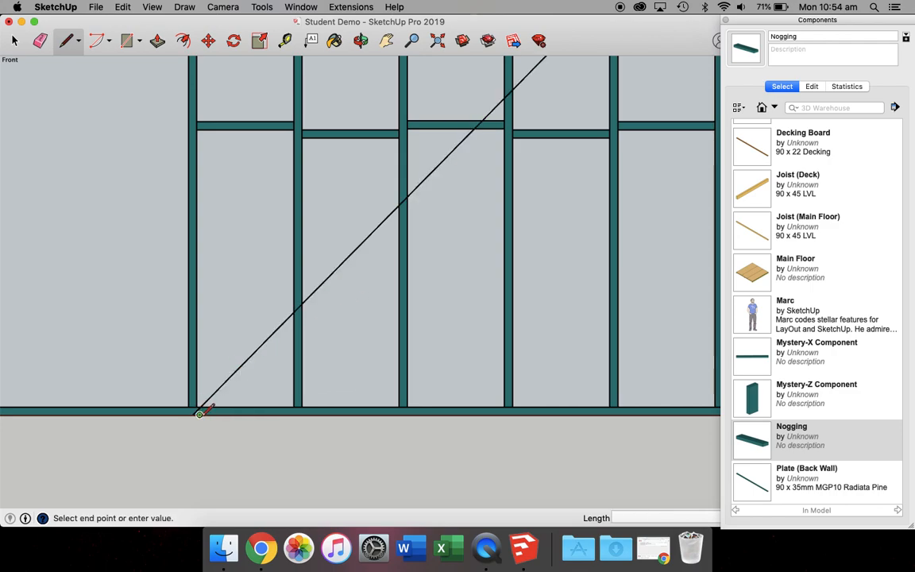
scroll(345, 321, "down", 5)
scroll(403, 268, "up", 5)
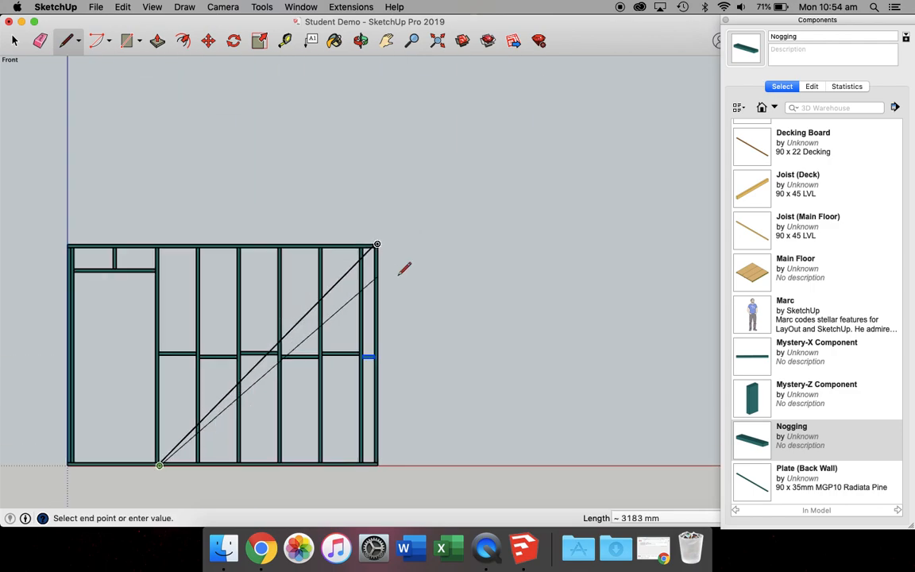
scroll(378, 240, "up", 4)
left_click(379, 232)
left_click(379, 231)
key("Escape")
Draw the opposite diagonal, about 3391 mm long, from the bottom plate's lower edge below the end stud to the top plate directly above the first brace's foot
scroll(379, 238, "down", 6)
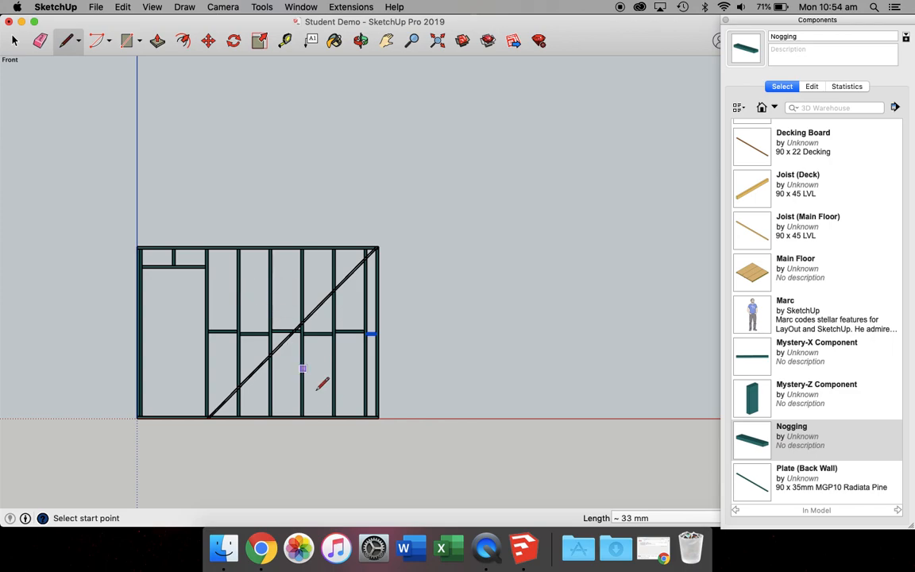
scroll(333, 395, "up", 4)
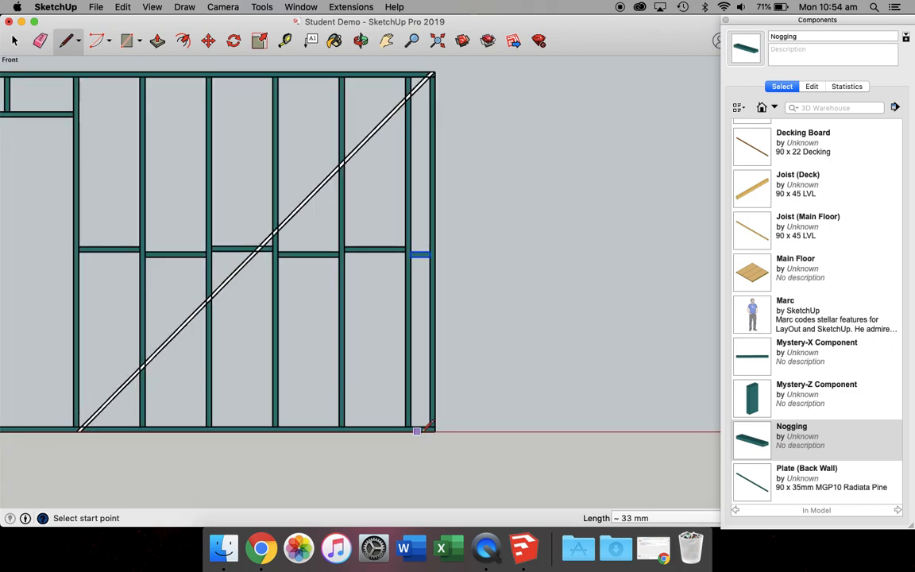
scroll(437, 427, "up", 3)
scroll(438, 428, "up", 5)
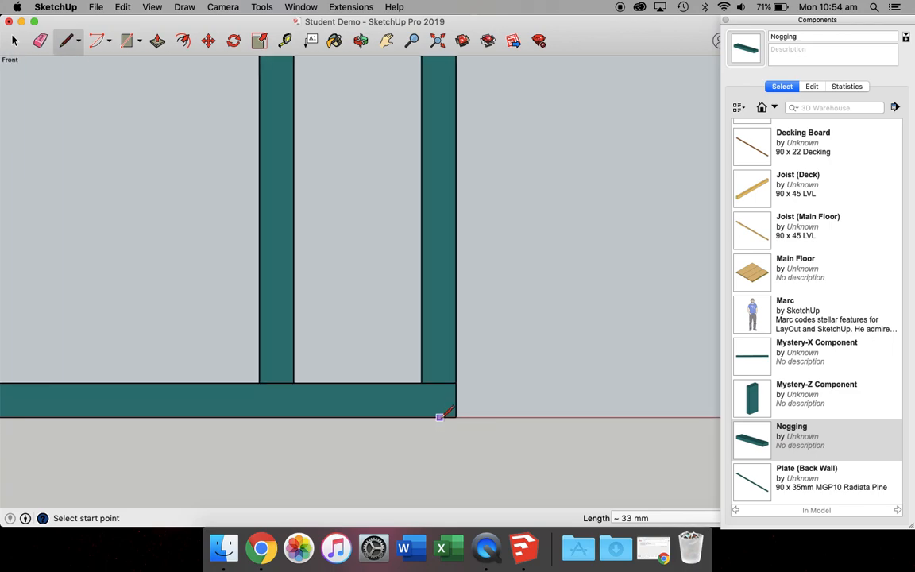
left_click(442, 417)
scroll(307, 317, "down", 10)
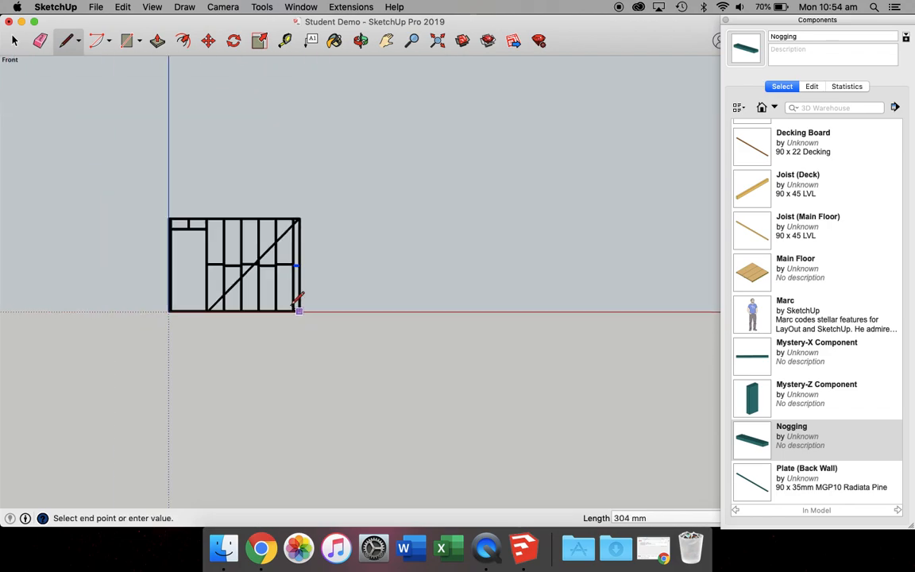
scroll(257, 264, "up", 3)
scroll(279, 286, "up", 3)
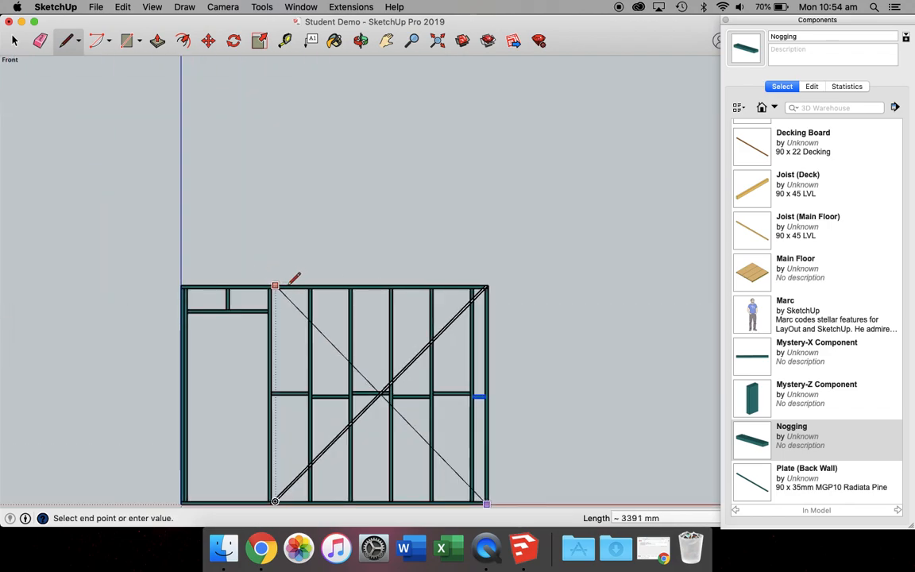
left_click(275, 285)
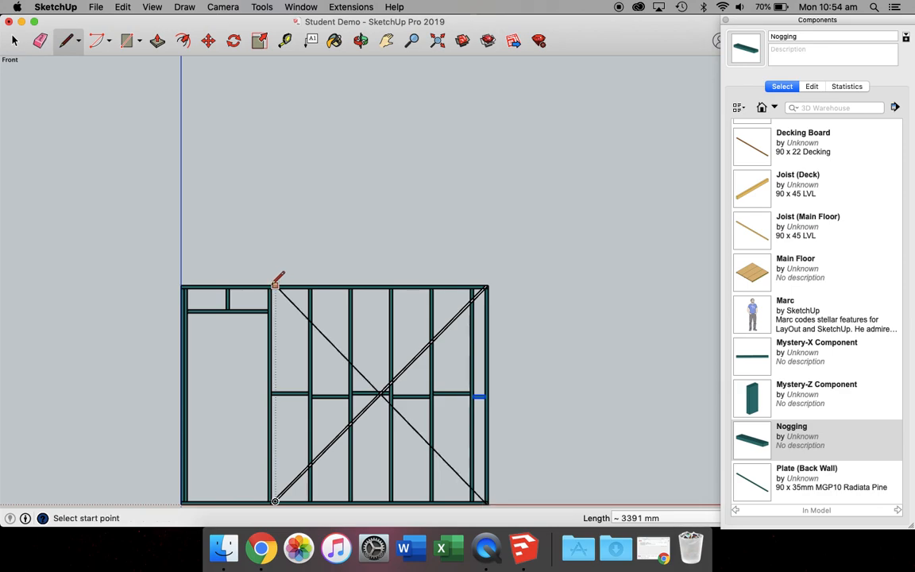
Draw a 30 mm line along the top plate's upper edge from the opposite diagonal's upper end towards the wide opening
scroll(282, 283, "up", 4)
left_click(285, 285)
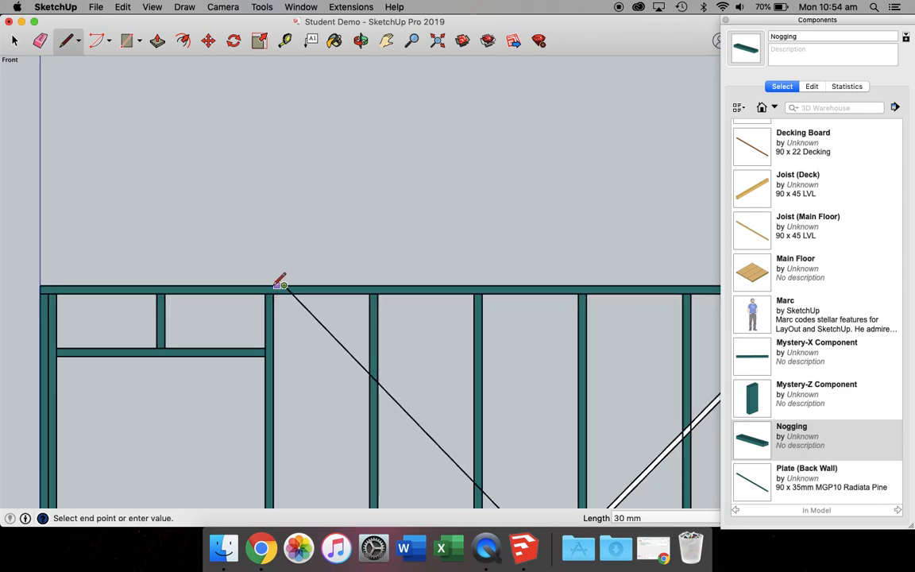
type("30")
Draw the opposite brace's second diagonal down to the bottom plate below the end stud and close the strip with a line about 20 mm long
left_click(279, 284)
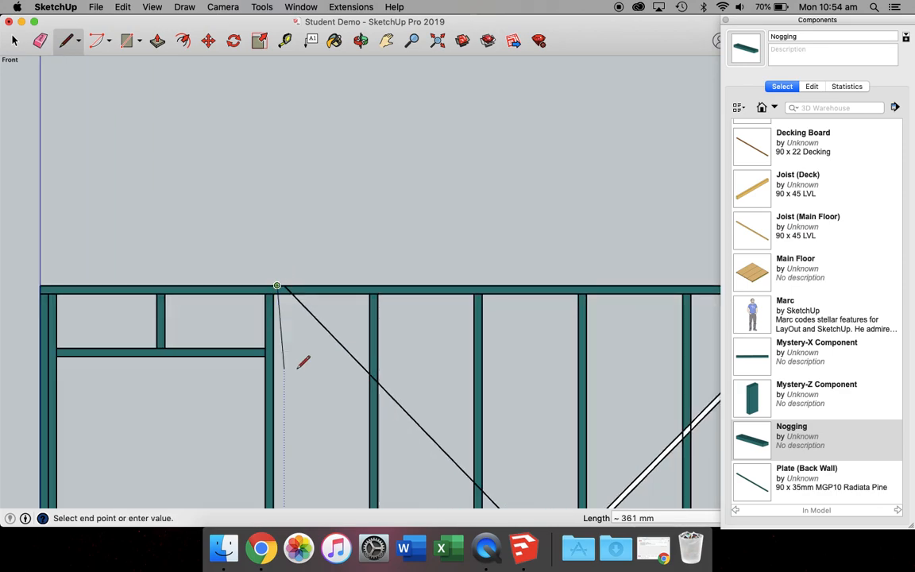
scroll(302, 359, "down", 5)
scroll(380, 467, "down", 1)
scroll(439, 497, "up", 5)
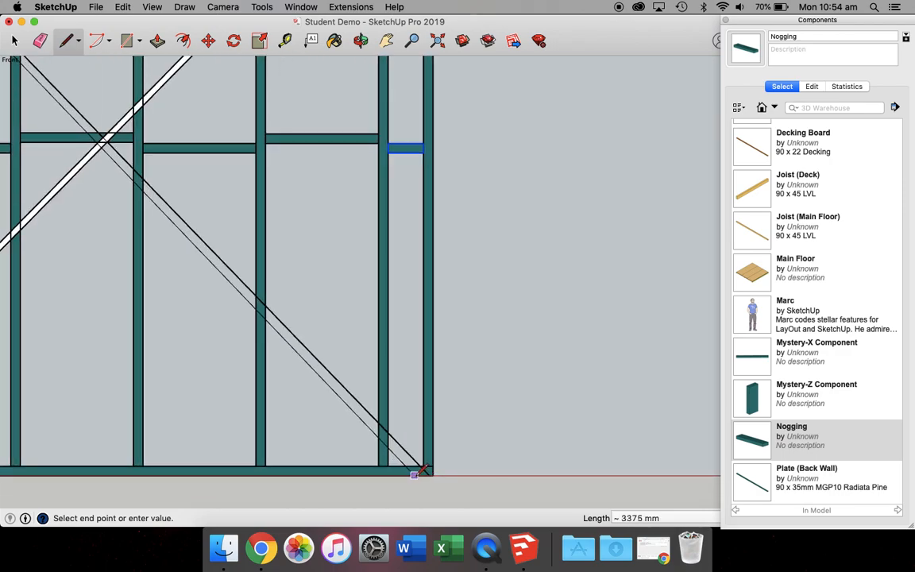
left_click(426, 471)
scroll(425, 471, "up", 4)
left_click(433, 453)
left_click(449, 453)
scroll(453, 447, "down", 8)
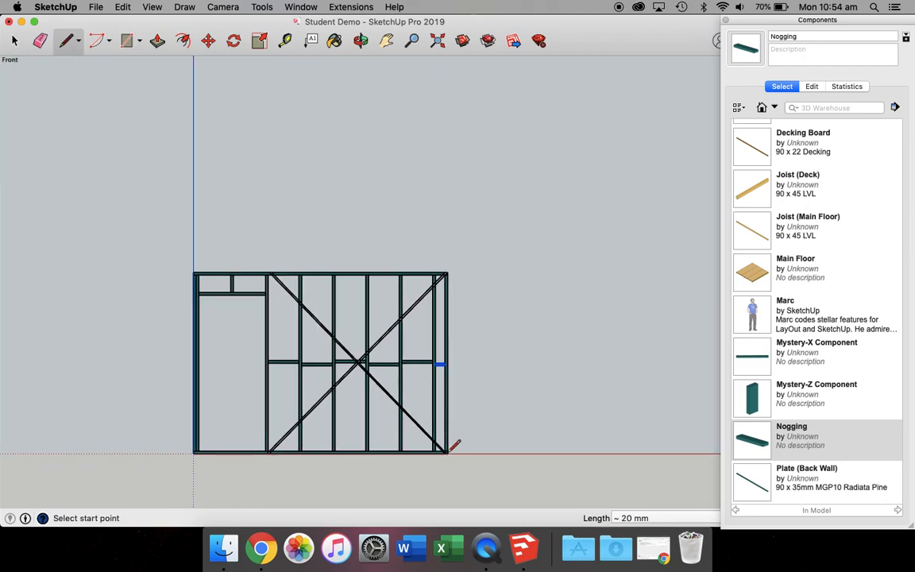
In an orbited 3D view, push/pull the brace strip descending from beside the wide opening to the end stud by 1 mm
key("super+1")
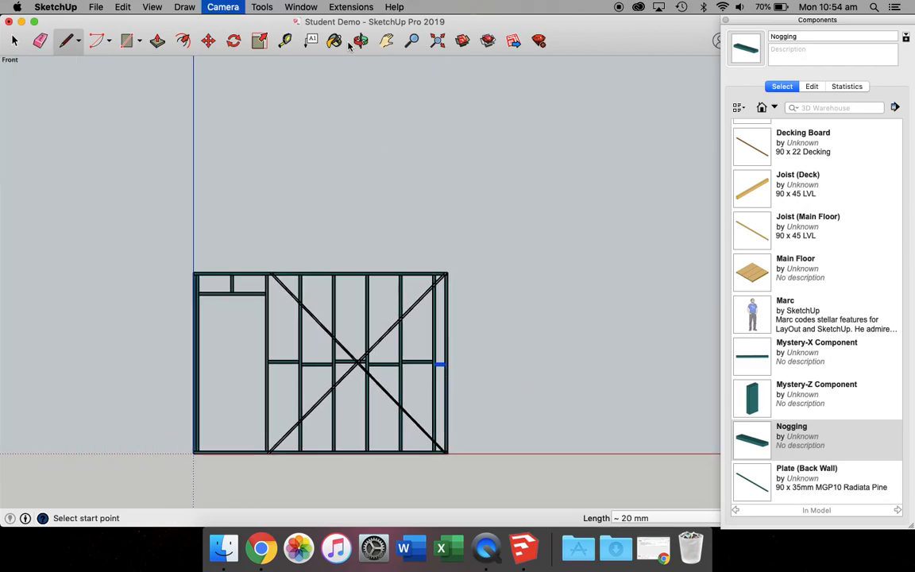
left_click(362, 42)
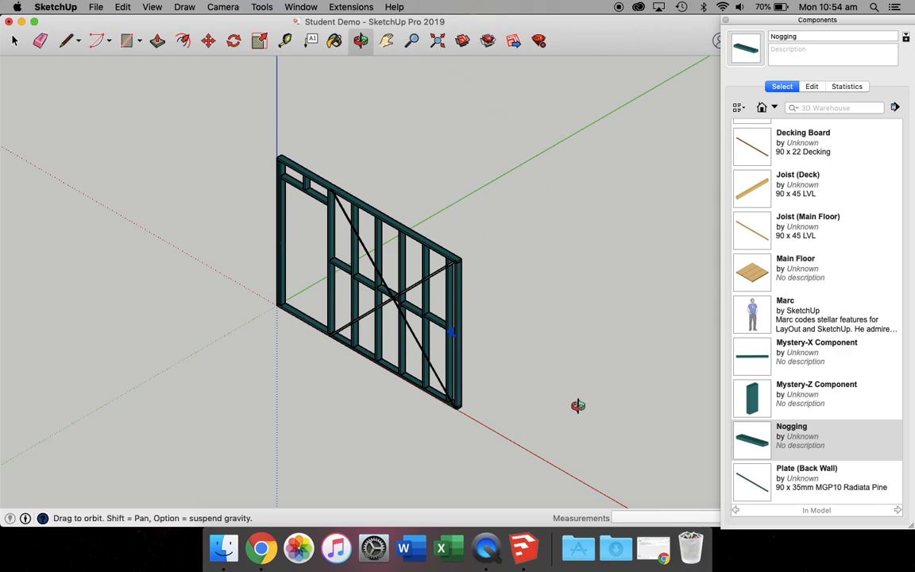
left_click_drag(577, 406, 565, 296)
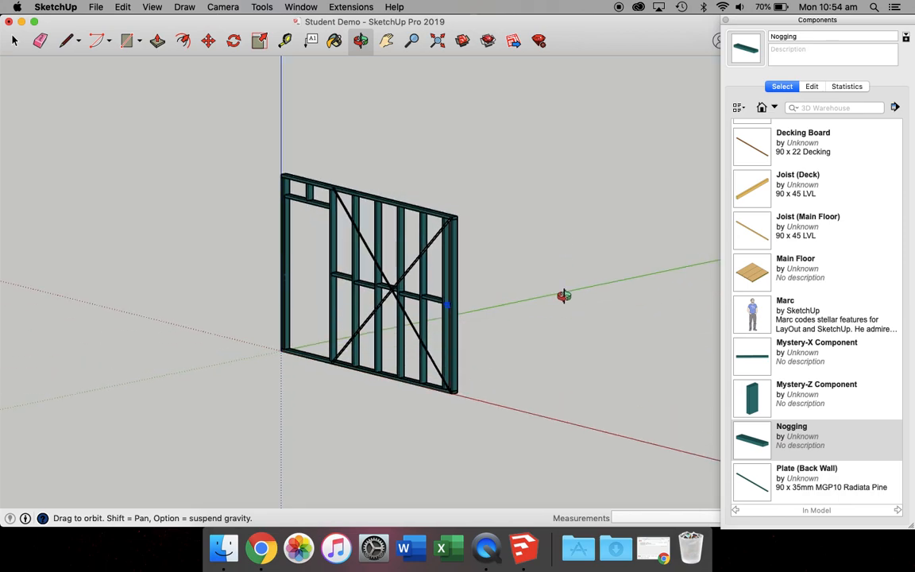
key("space")
scroll(382, 207, "up", 5)
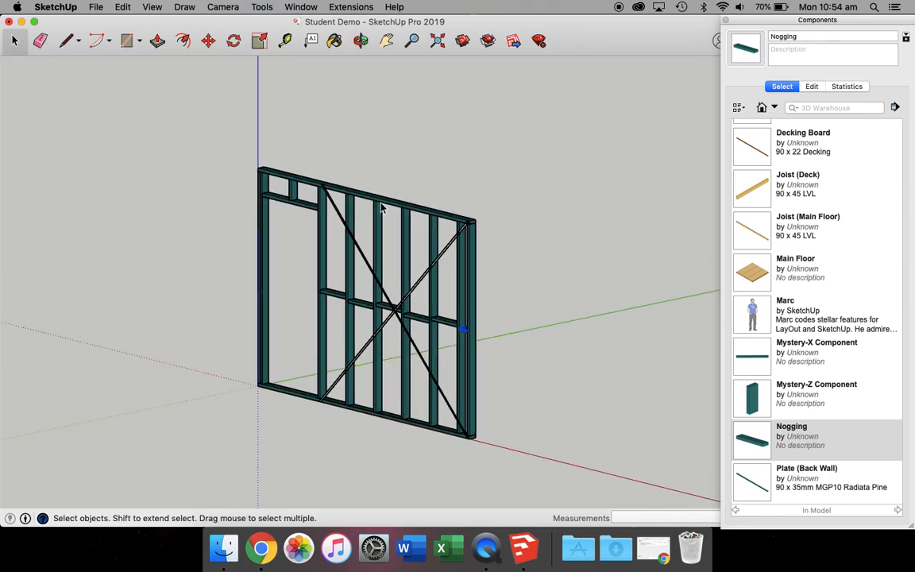
left_click(158, 40)
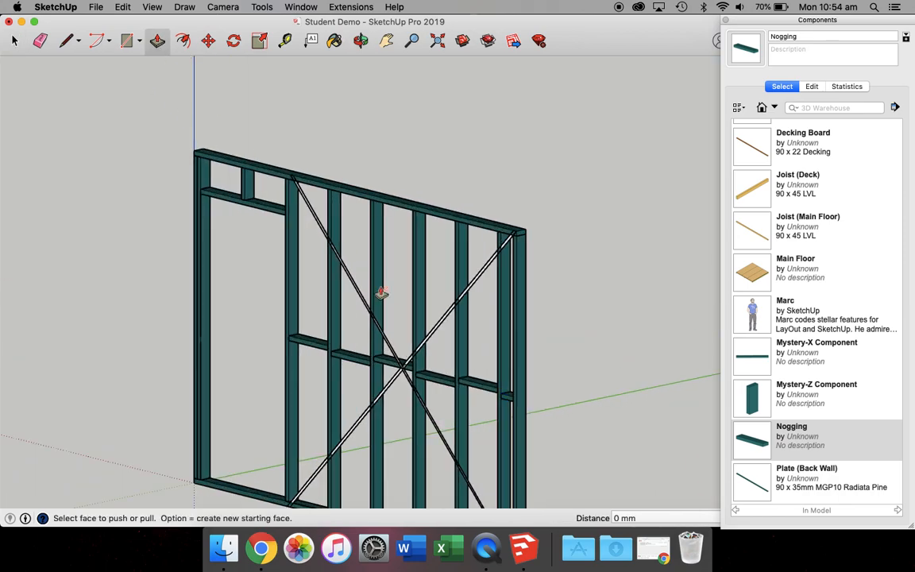
scroll(400, 317, "up", 8)
left_click_drag(161, 303, 154, 302)
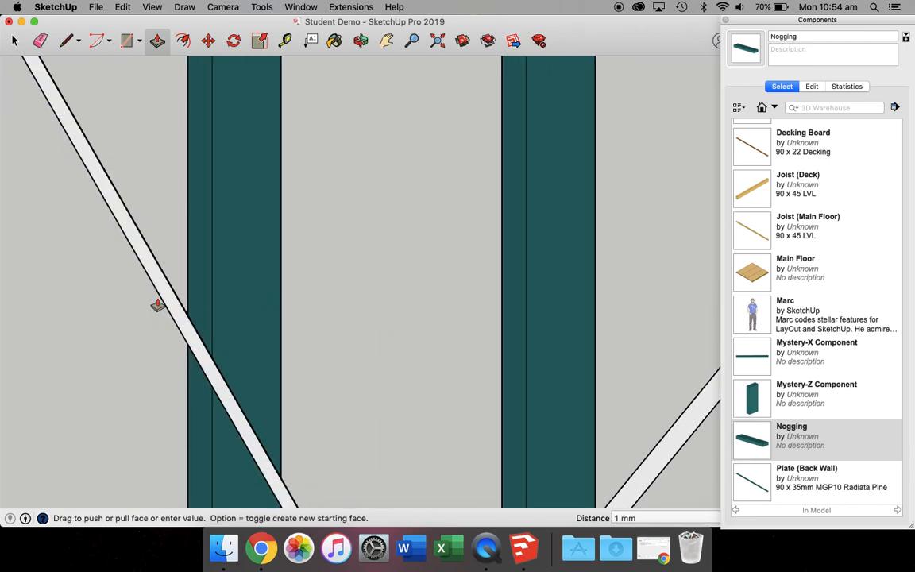
Push/pull the other diagonal brace strip, rising towards the top of the end stud, by 1 mm
left_click_drag(676, 437, 659, 464)
type("1")
key("Return")
scroll(659, 464, "down", 5)
scroll(659, 464, "down", 10)
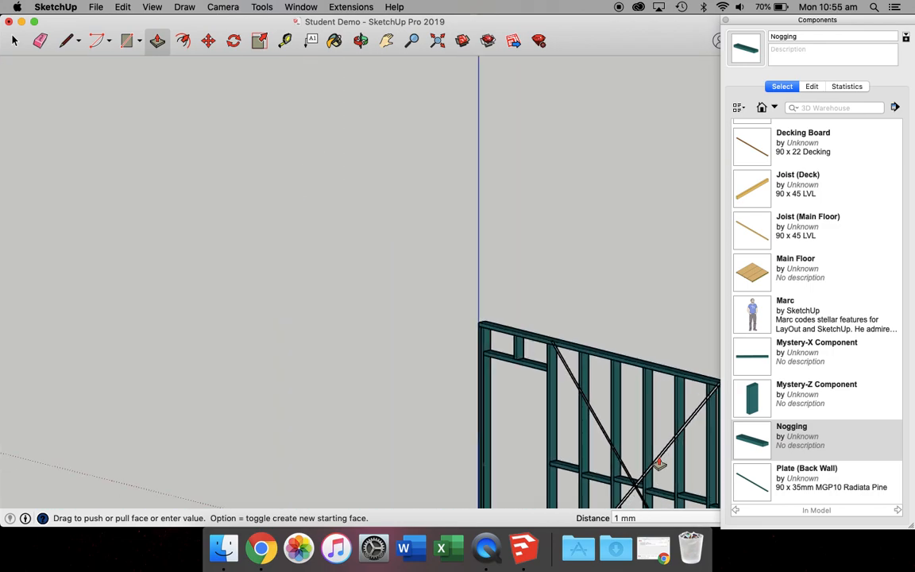
scroll(496, 337, "down", 3)
scroll(608, 412, "up", 8)
scroll(608, 413, "up", 1)
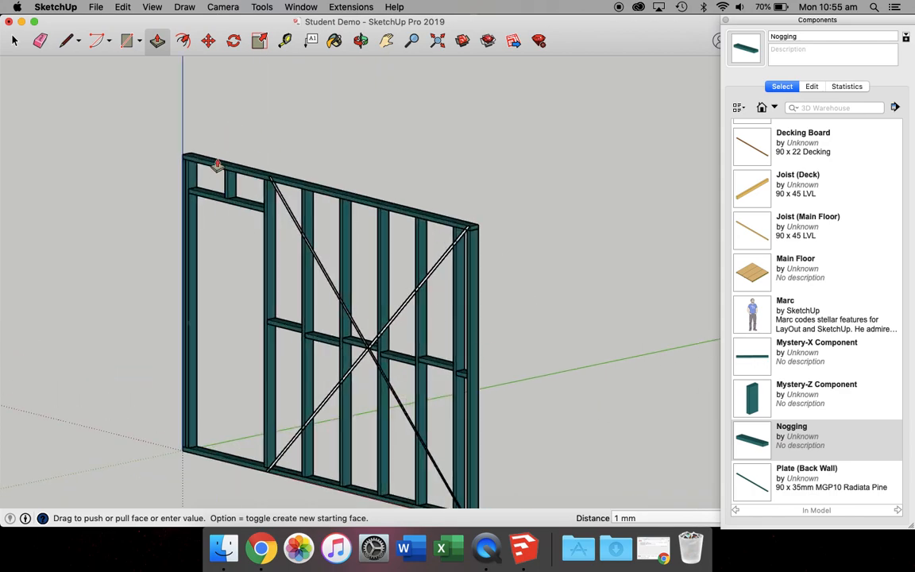
Select the whole wall frame with its cross braces and make it a component named Back Wall
left_click(15, 39)
left_click(288, 181)
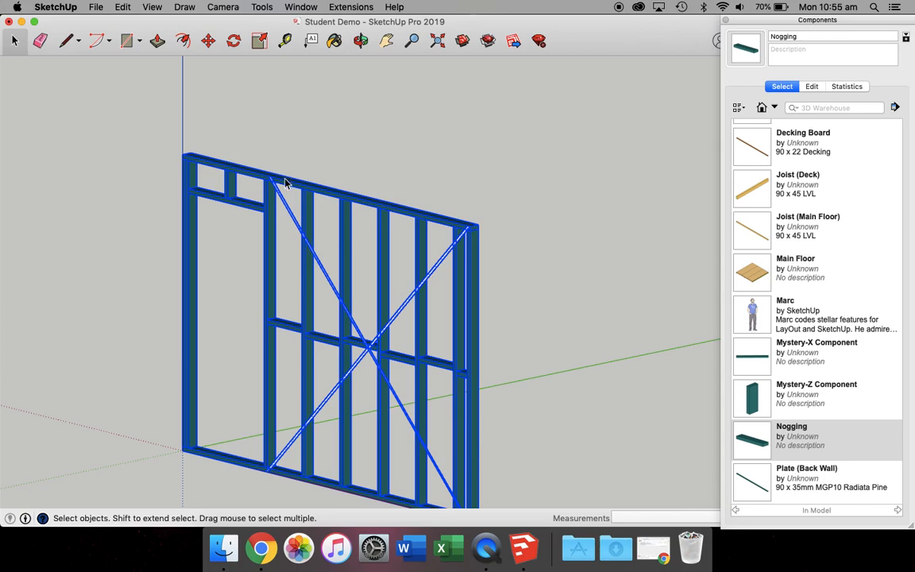
right_click(278, 180)
left_click(344, 281)
type("Back Wall")
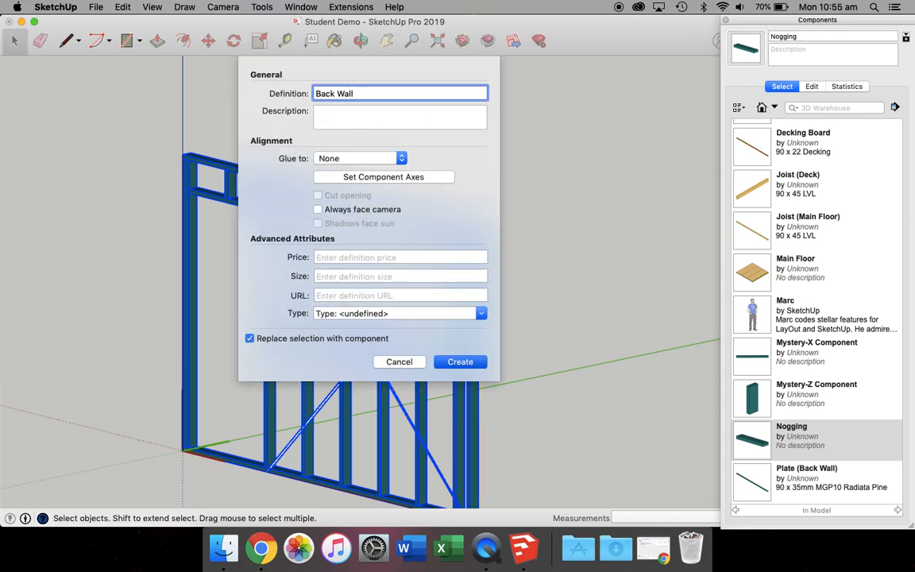
key("Return")
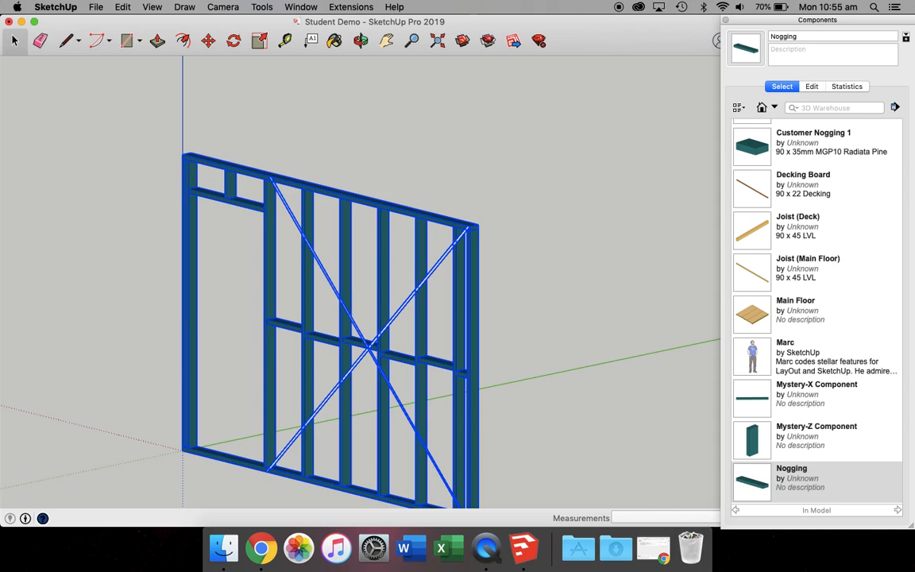